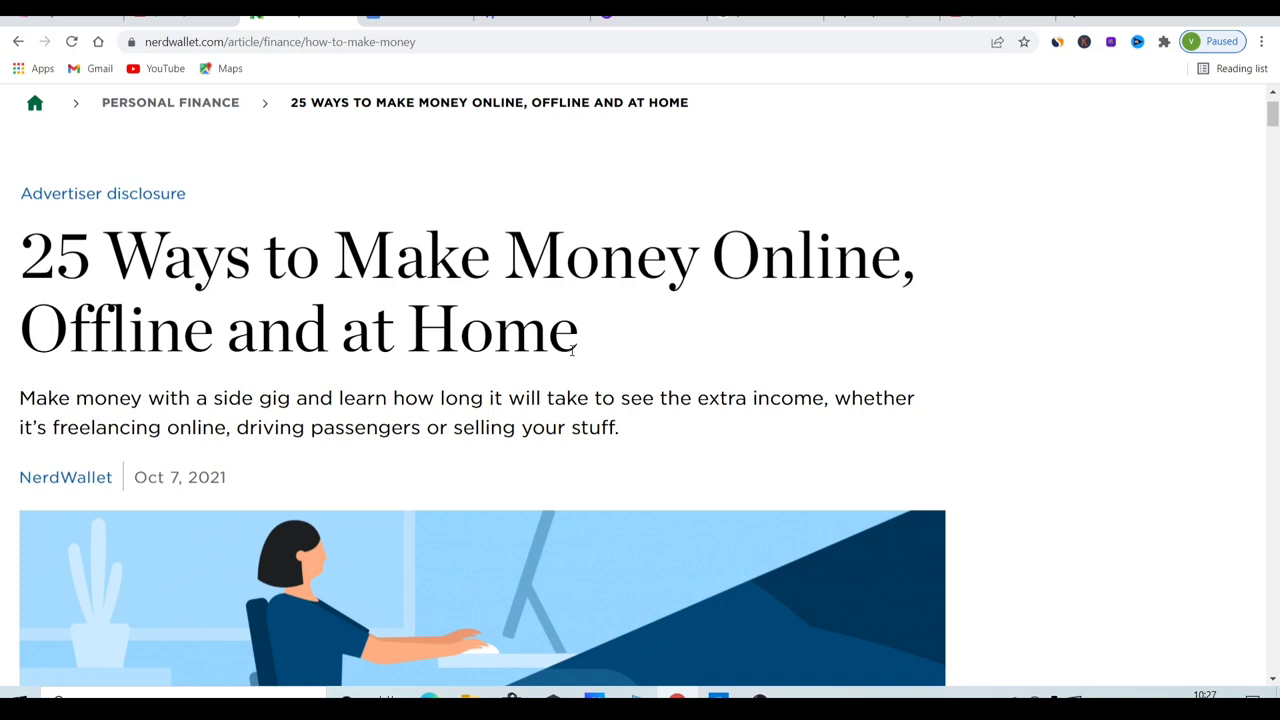
{"action": "key", "text": "ctrl+minus"}
{"action": "key", "text": "ctrl+minus"}
{"action": "key", "text": "ctrl+minus"}
{"action": "key", "text": "ctrl+minus"}
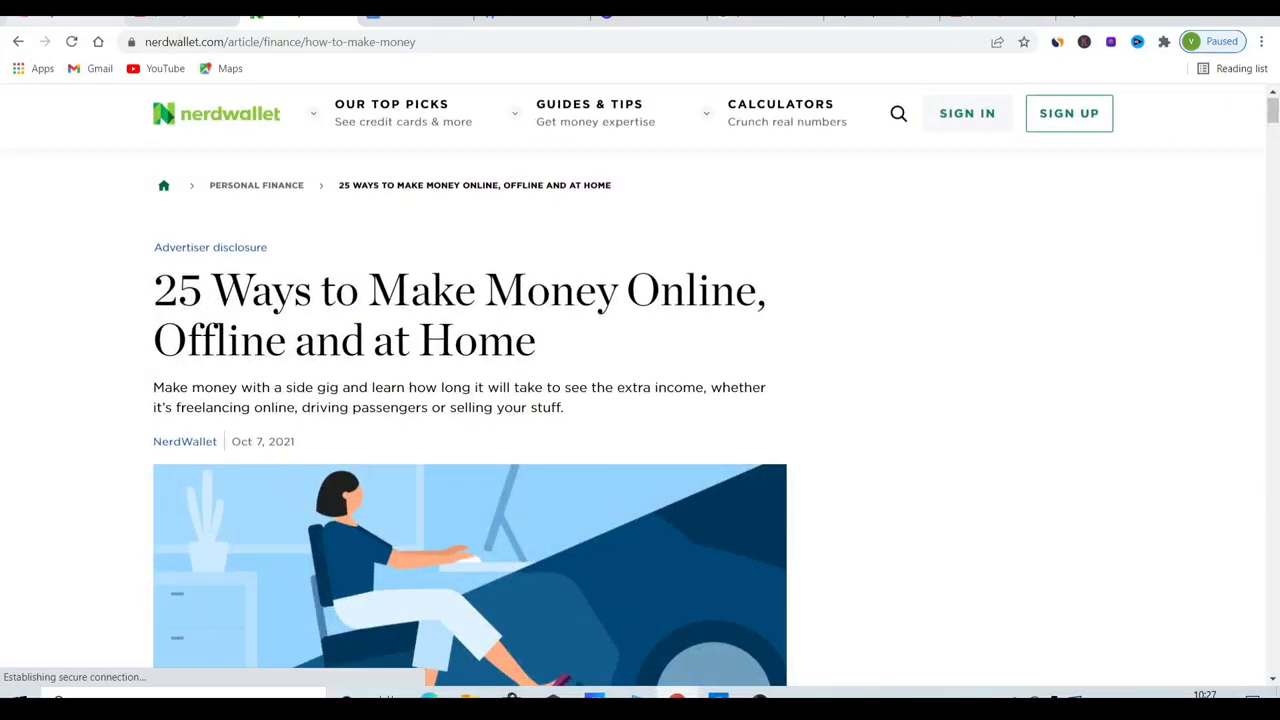
Switch to the Writesonic template gallery and open the YouTube Intros template.
{"action": "left_click", "coordinate": [65, 10]}
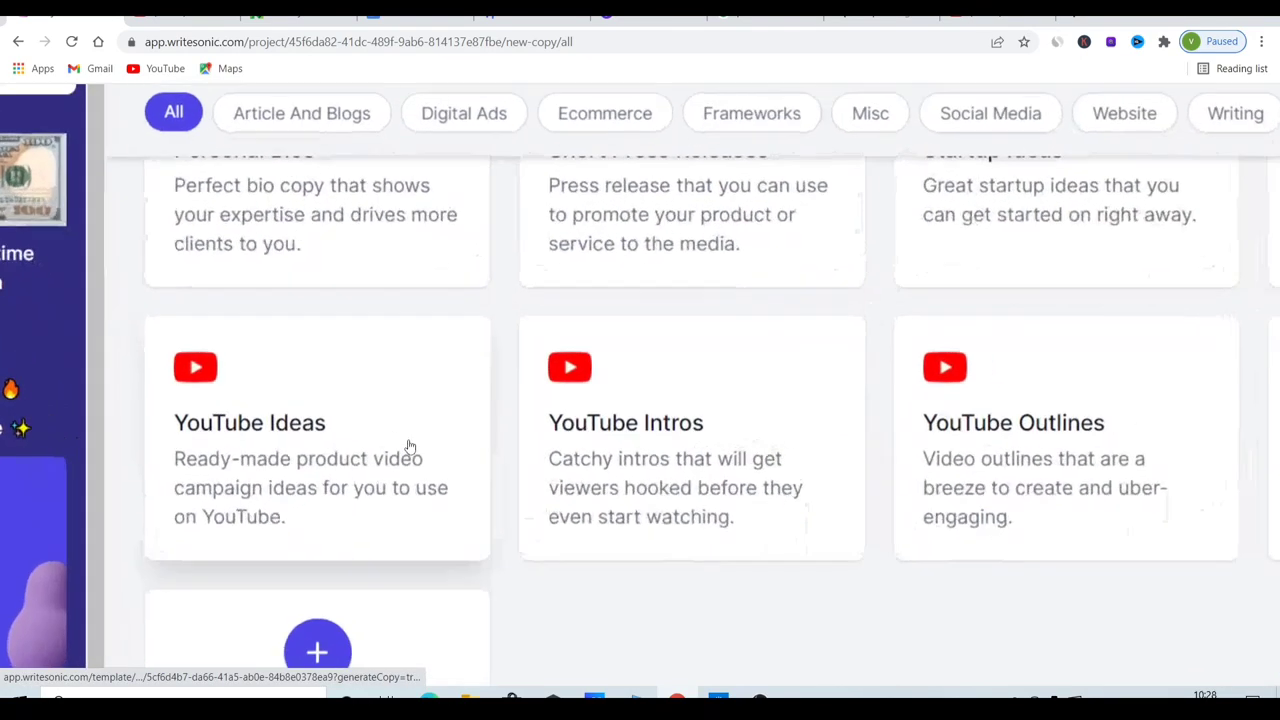
{"action": "right_click", "coordinate": [410, 446]}
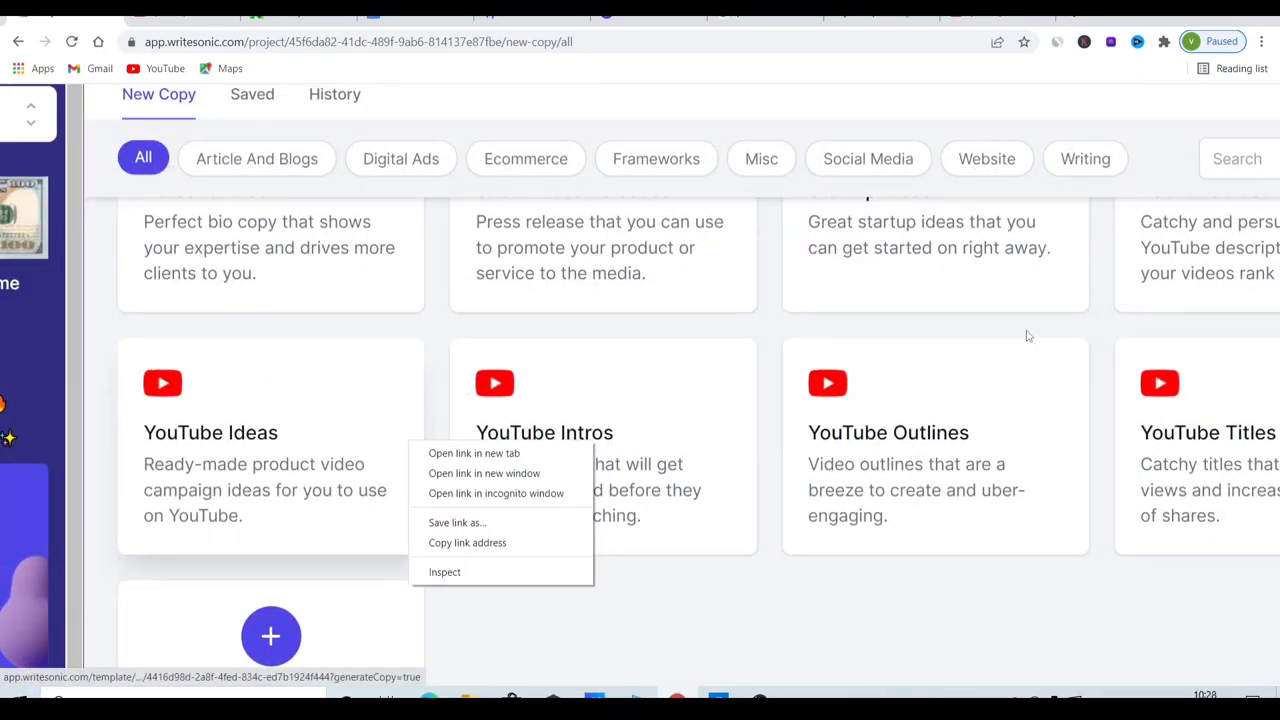
{"action": "left_click", "coordinate": [700, 621]}
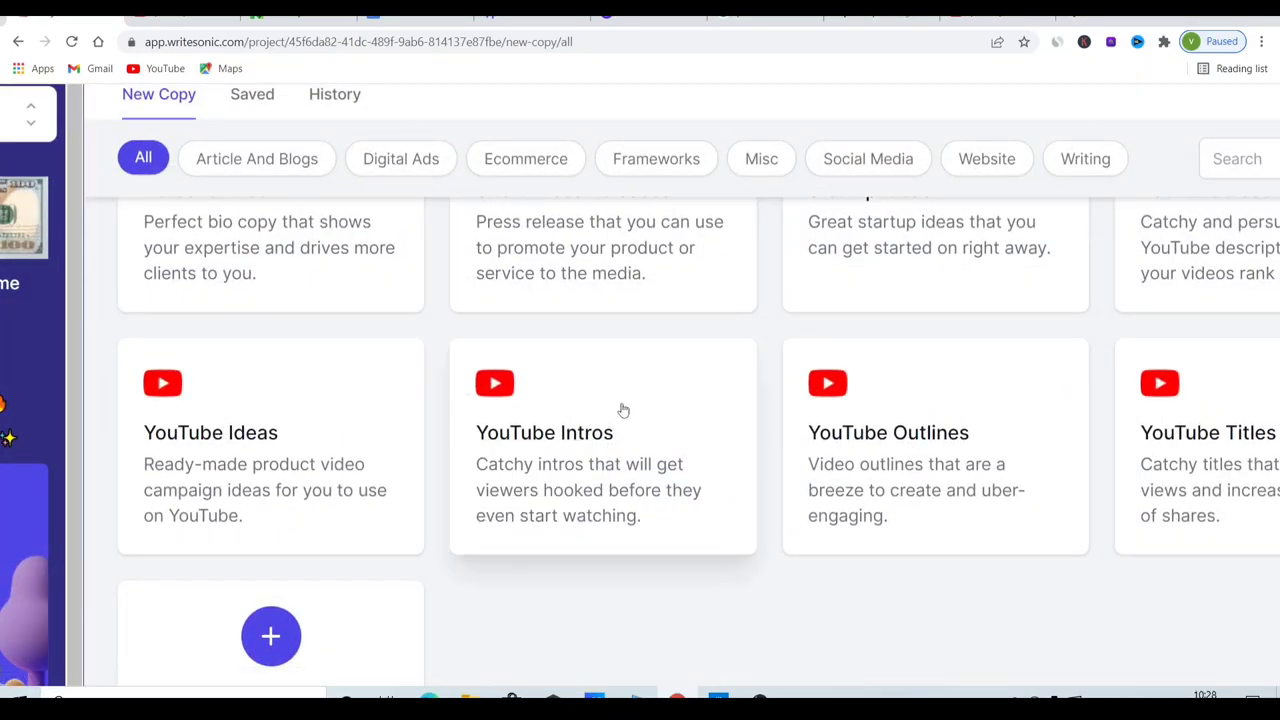
{"action": "left_click", "coordinate": [534, 446]}
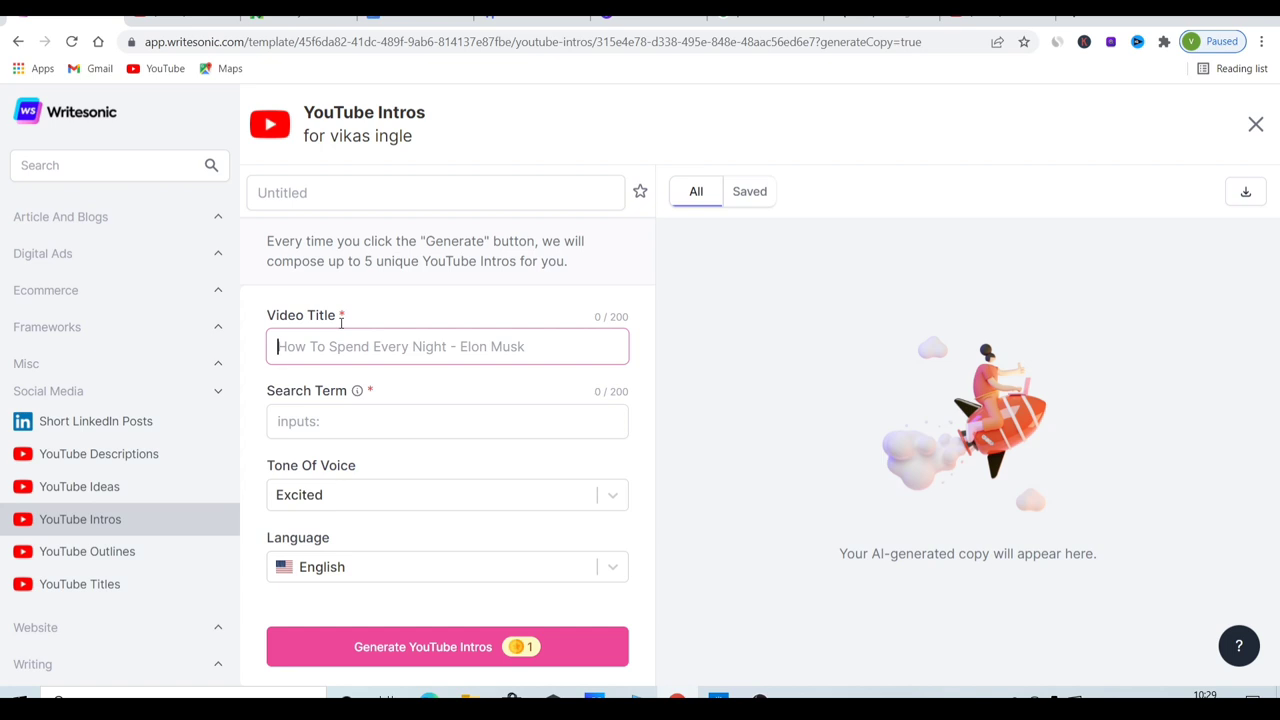
Enter "ways to make money online" as the video title for the YouTube intro.
{"action": "type", "text": "make "}
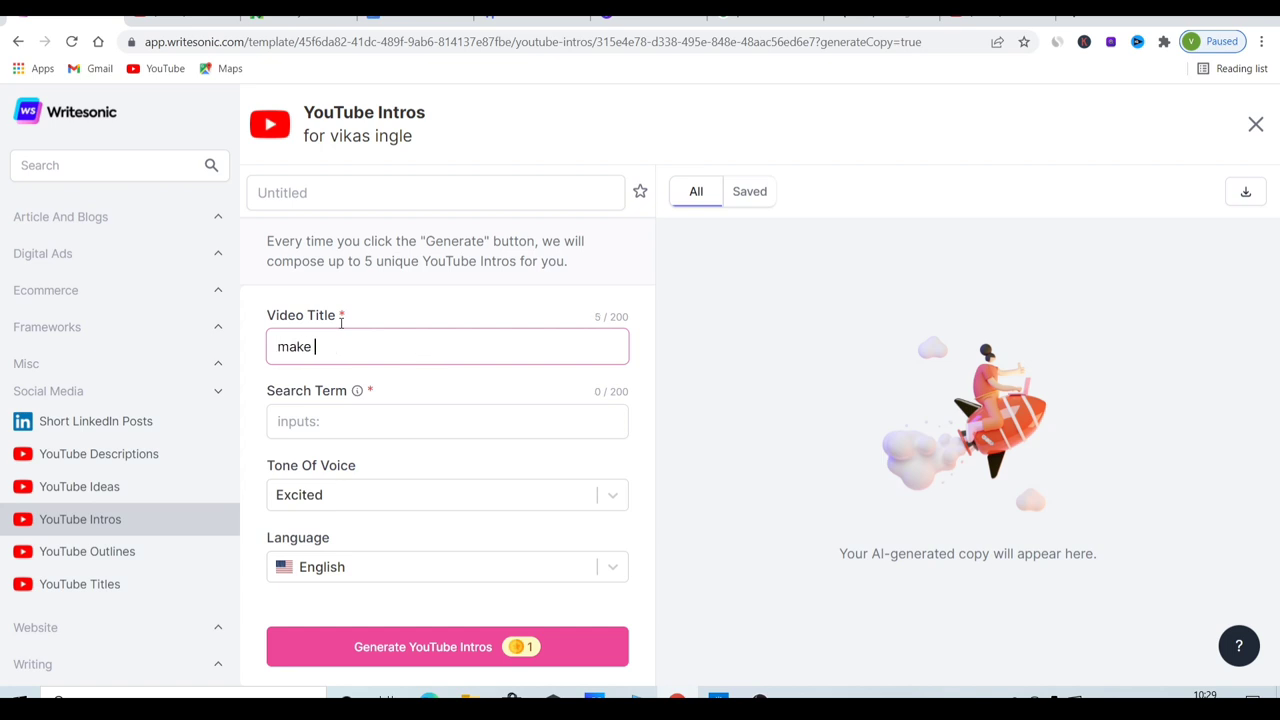
{"action": "type", "text": "money online"}
{"action": "key", "text": "Home"}
{"action": "type", "text": "ways to"}
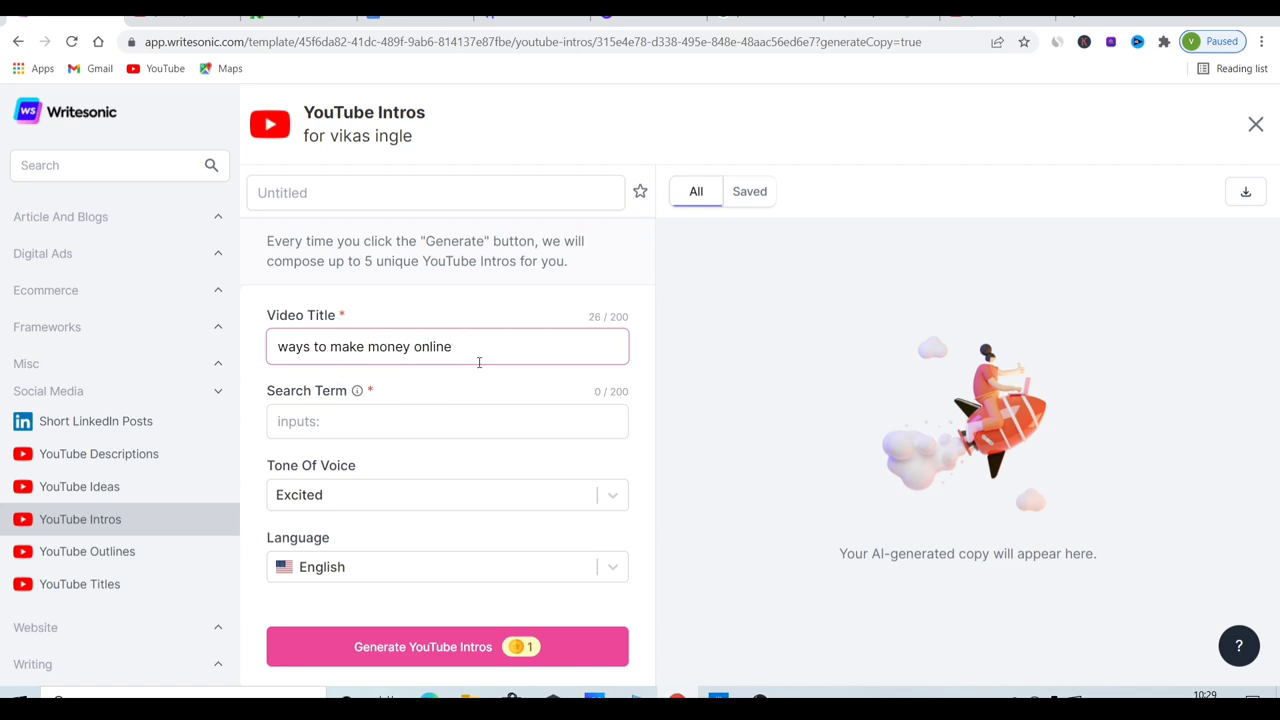
Fill in the search term with "how i make money online,make money online,earn money".
{"action": "left_click", "coordinate": [380, 421]}
{"action": "type", "text": "how i make money online,"}
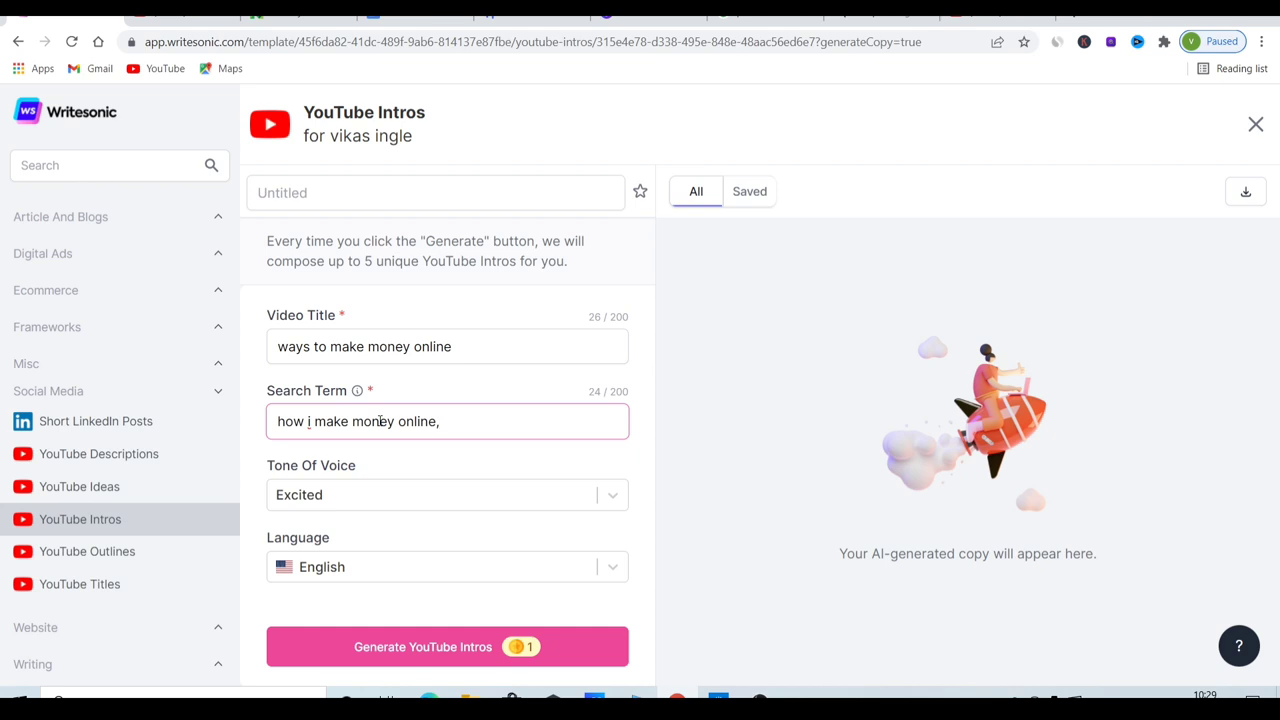
{"action": "type", "text": "make money online"}
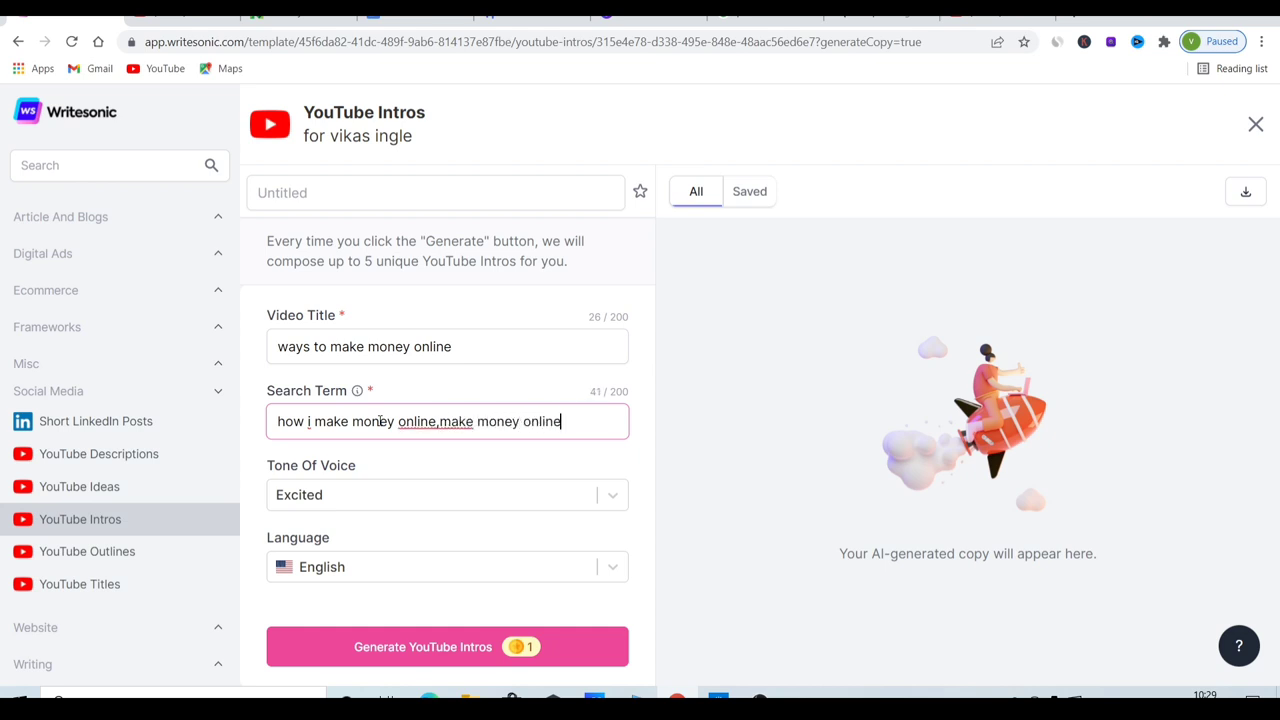
{"action": "type", "text": ","}
{"action": "type", "text": "earn mone"}
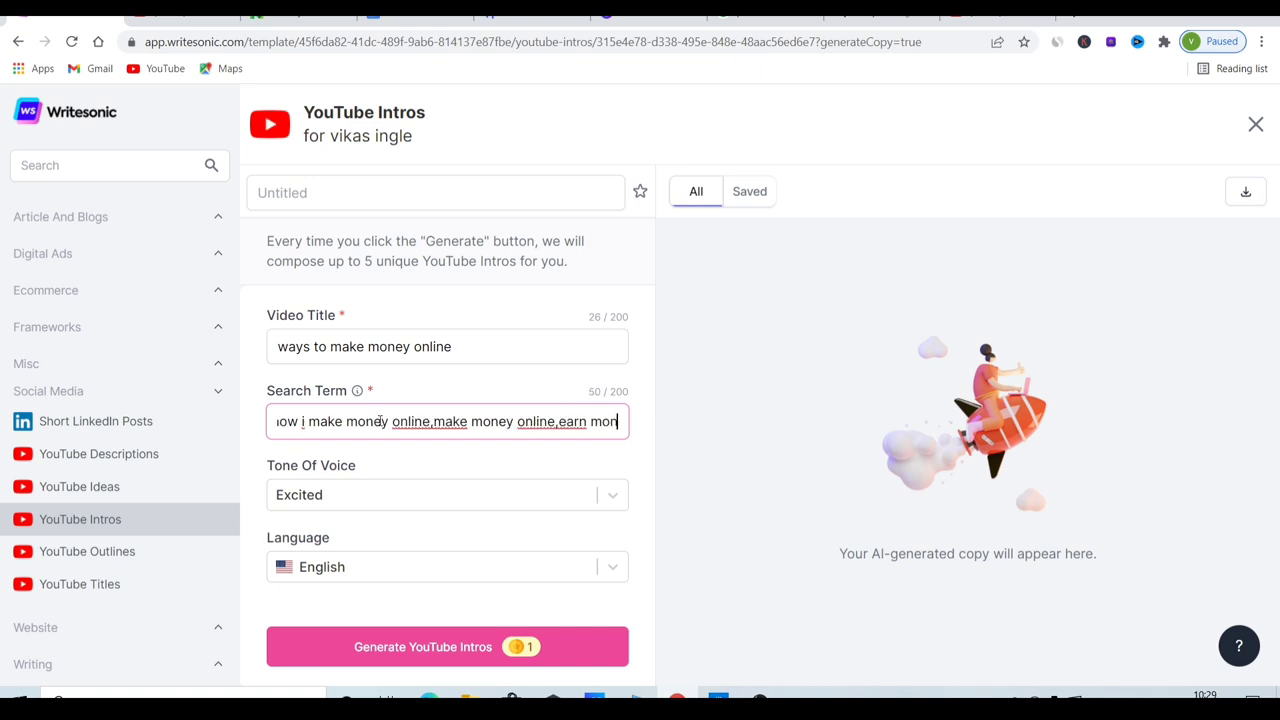
{"action": "type", "text": "y"}
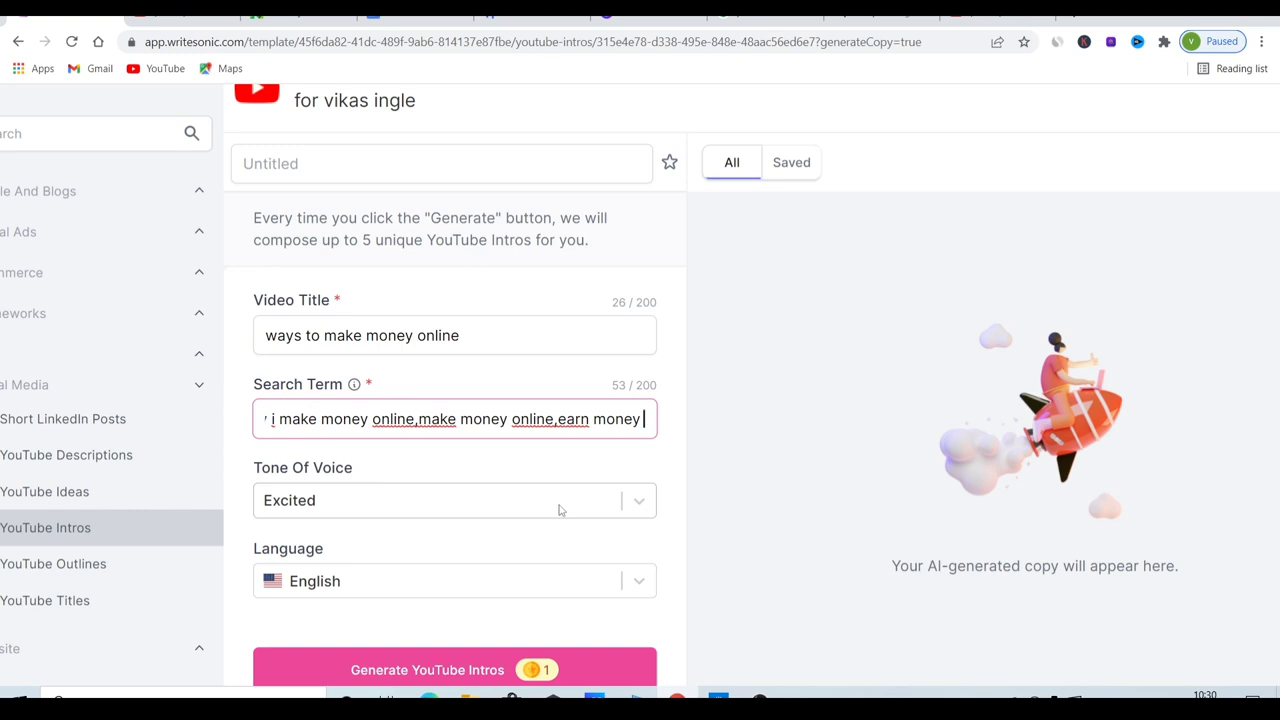
Choose the Excited tone of voice and English as the language, and generate the YouTube intros.
{"action": "left_click", "coordinate": [640, 507]}
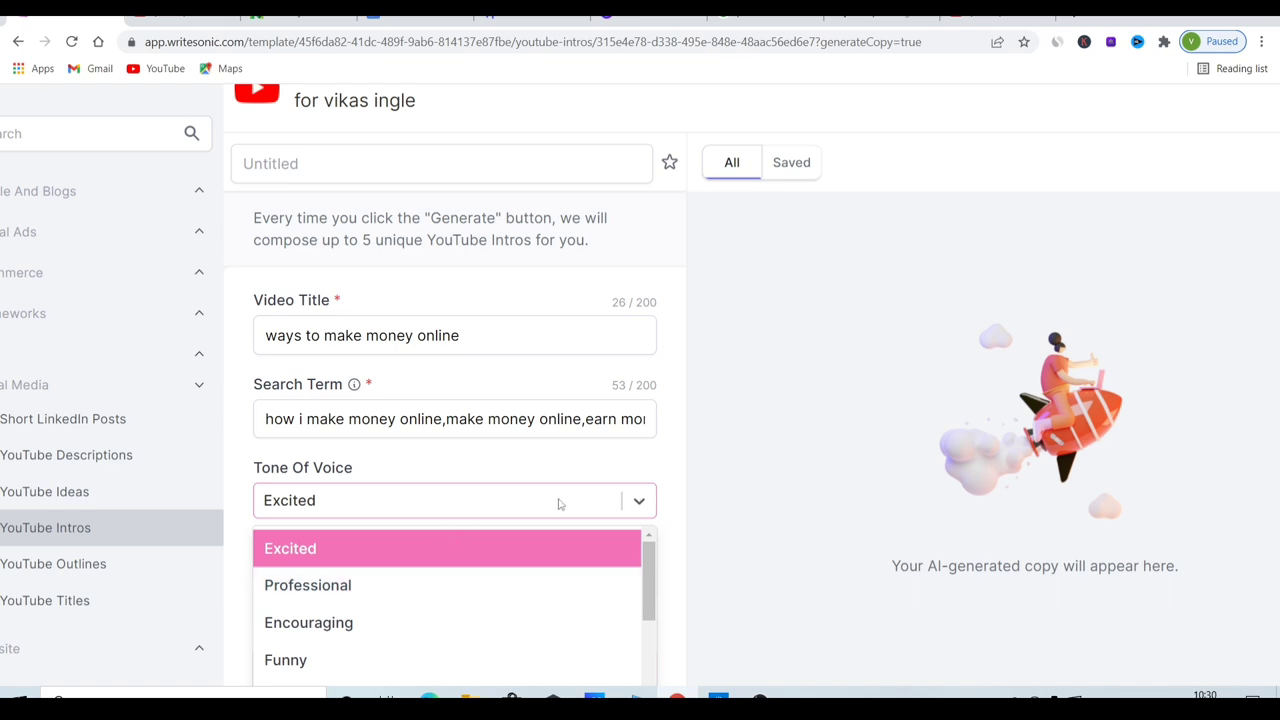
{"action": "left_click", "coordinate": [462, 548]}
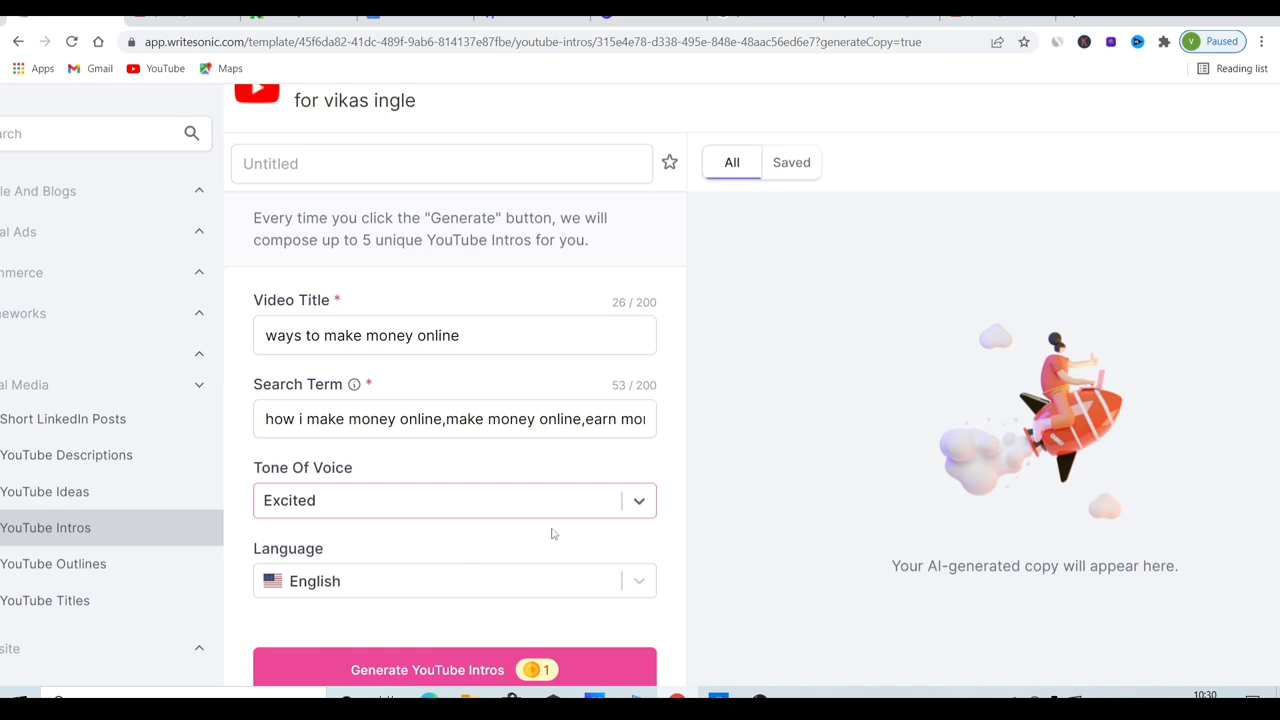
{"action": "left_click_drag", "start_coordinate": [386, 606], "coordinate": [270, 629]}
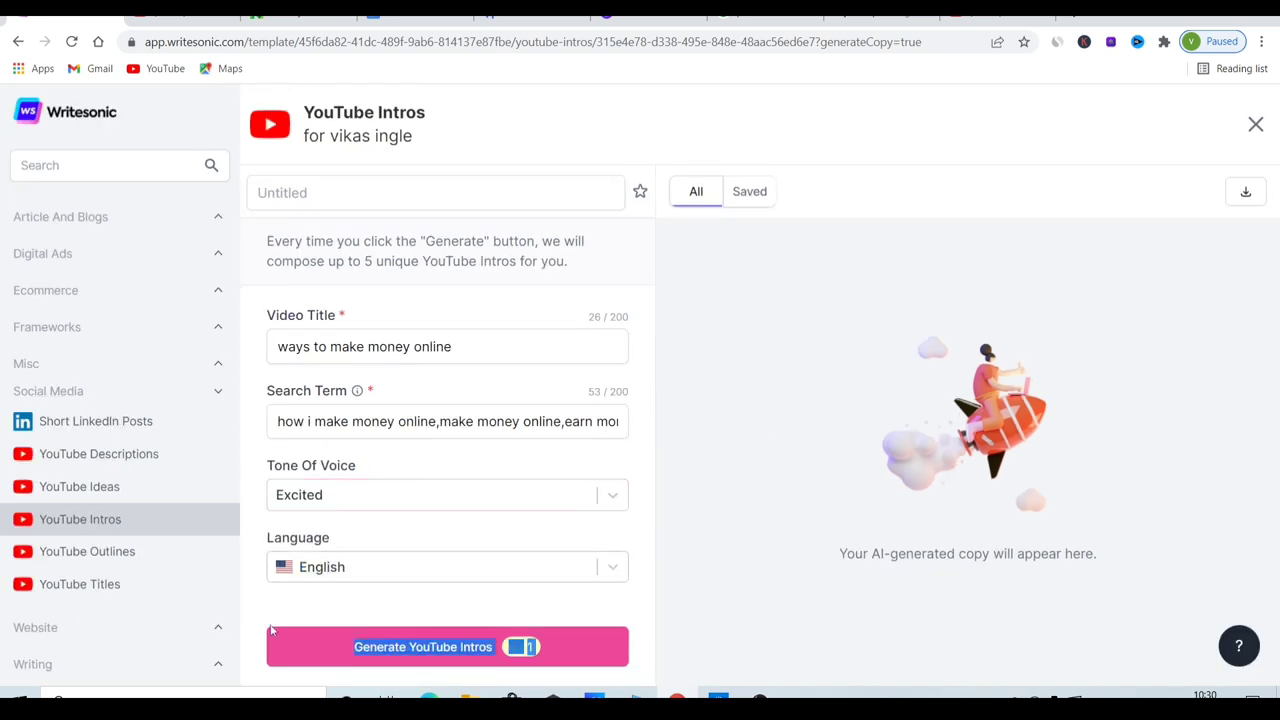
{"action": "left_click", "coordinate": [724, 540]}
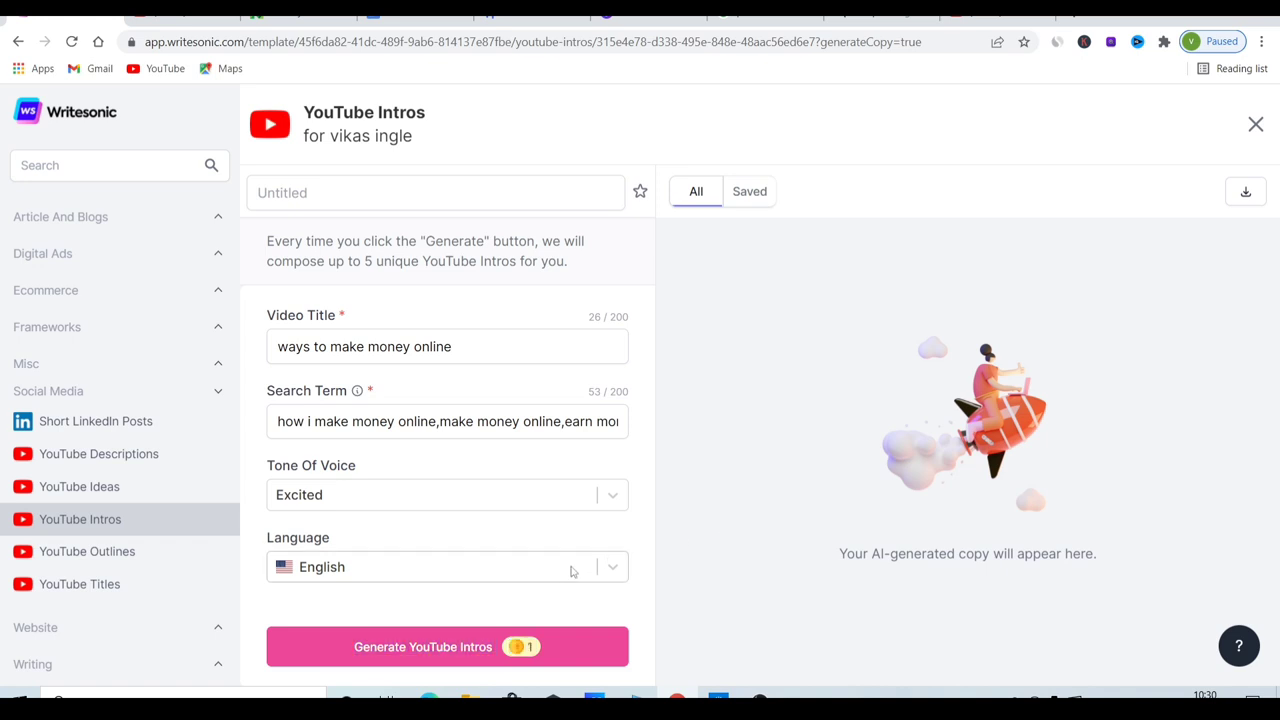
{"action": "left_click", "coordinate": [617, 572]}
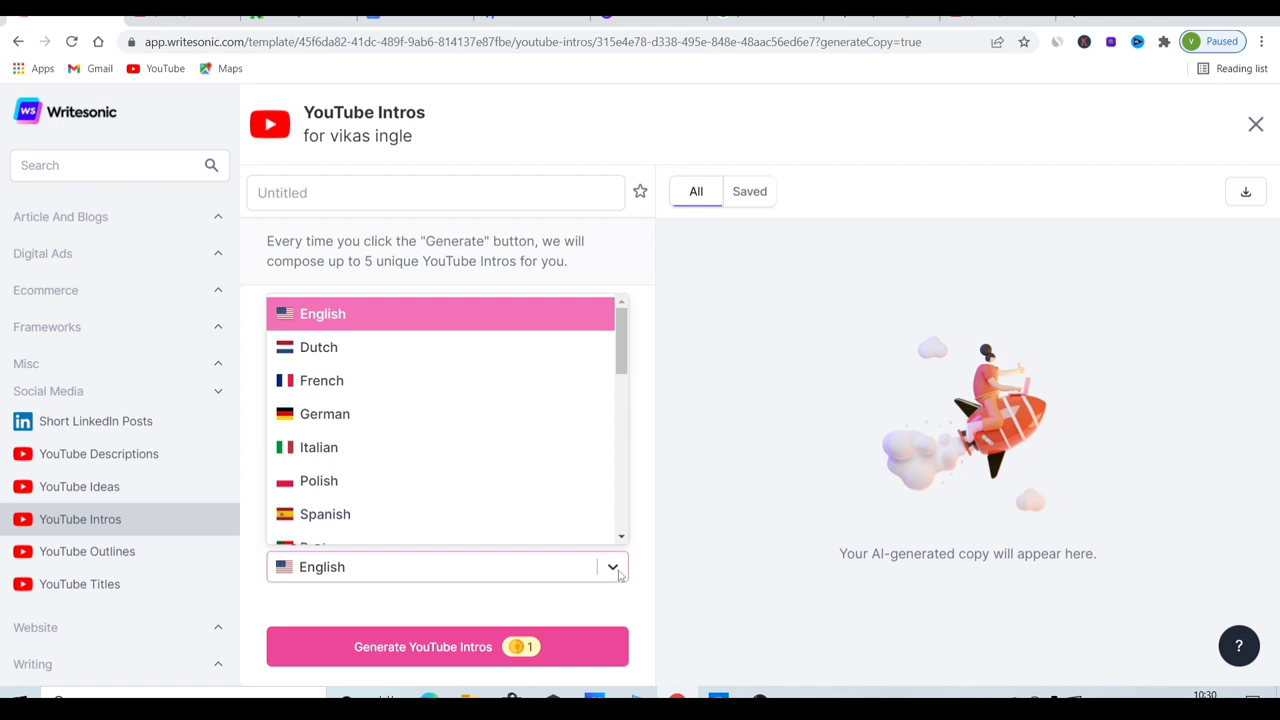
{"action": "left_click", "coordinate": [436, 314]}
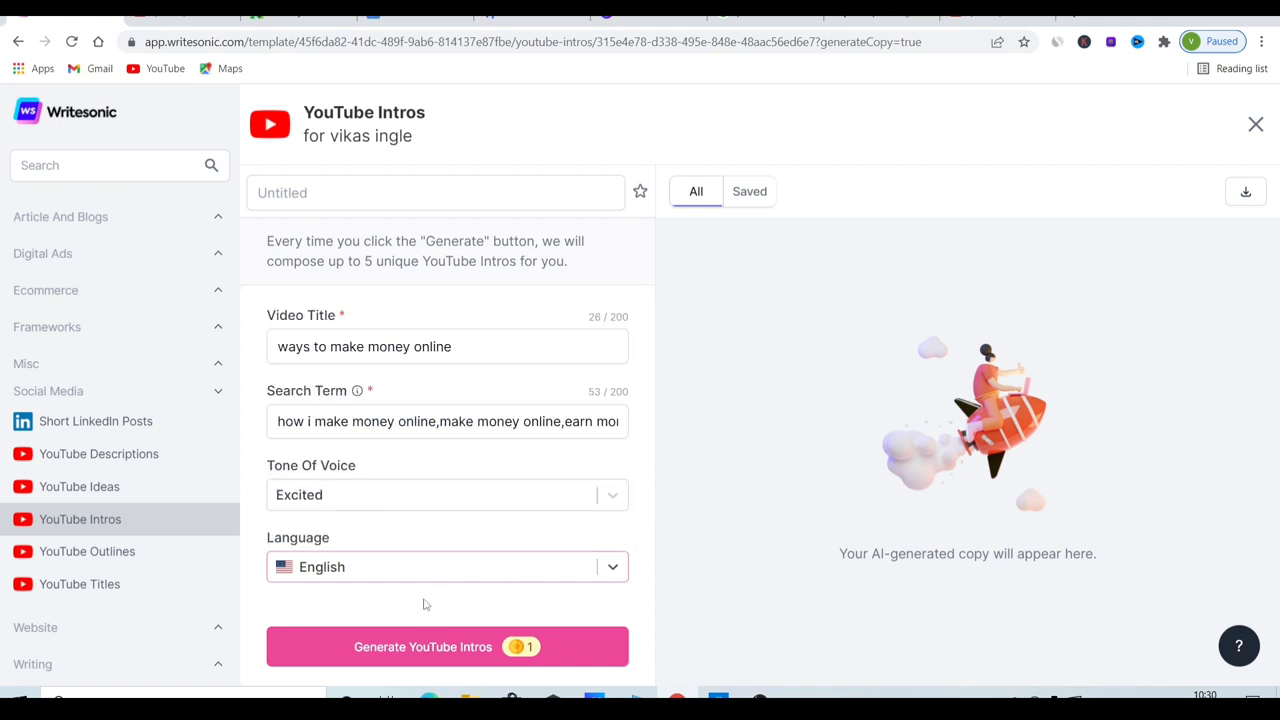
{"action": "left_click", "coordinate": [415, 660]}
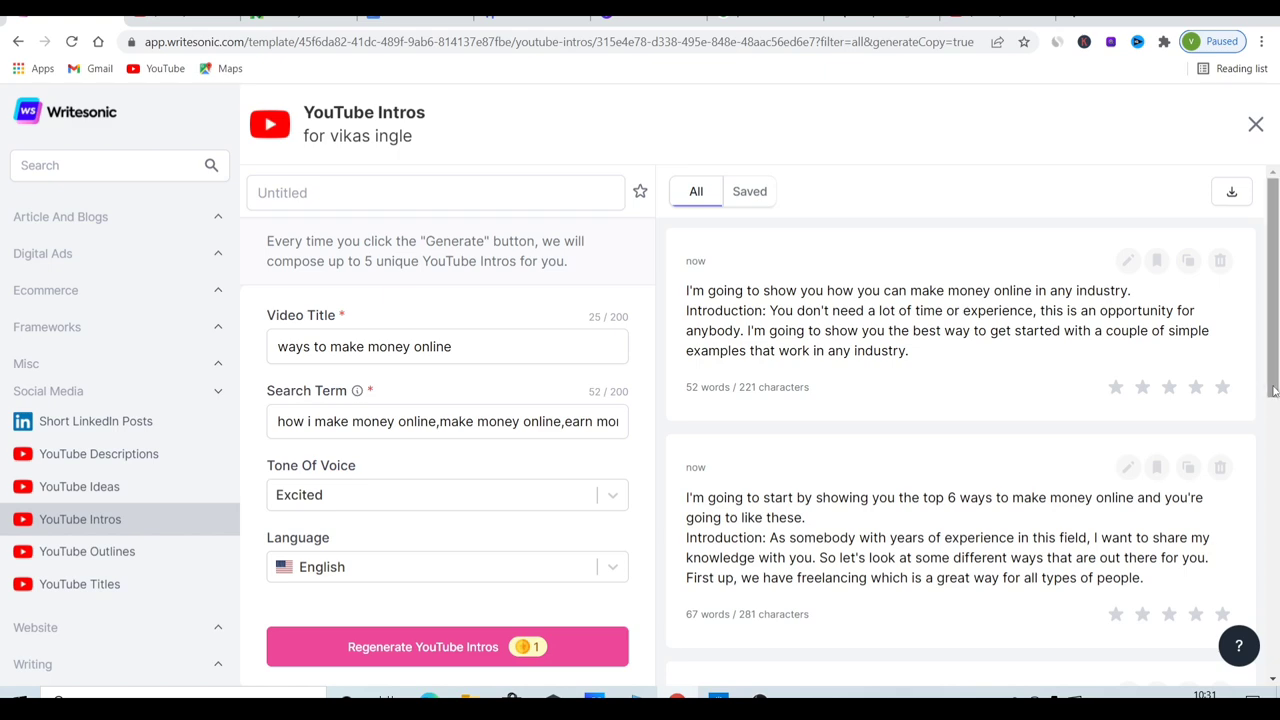
Copy the generated intro about the top 6 ways to make money online and paste it into the untitled Google Docs document.
{"action": "mouse_move", "coordinate": [1273, 390]}
{"action": "left_mouse_down"}
{"action": "mouse_move", "coordinate": [1270, 485]}
{"action": "mouse_move", "coordinate": [1268, 410]}
{"action": "left_mouse_up"}
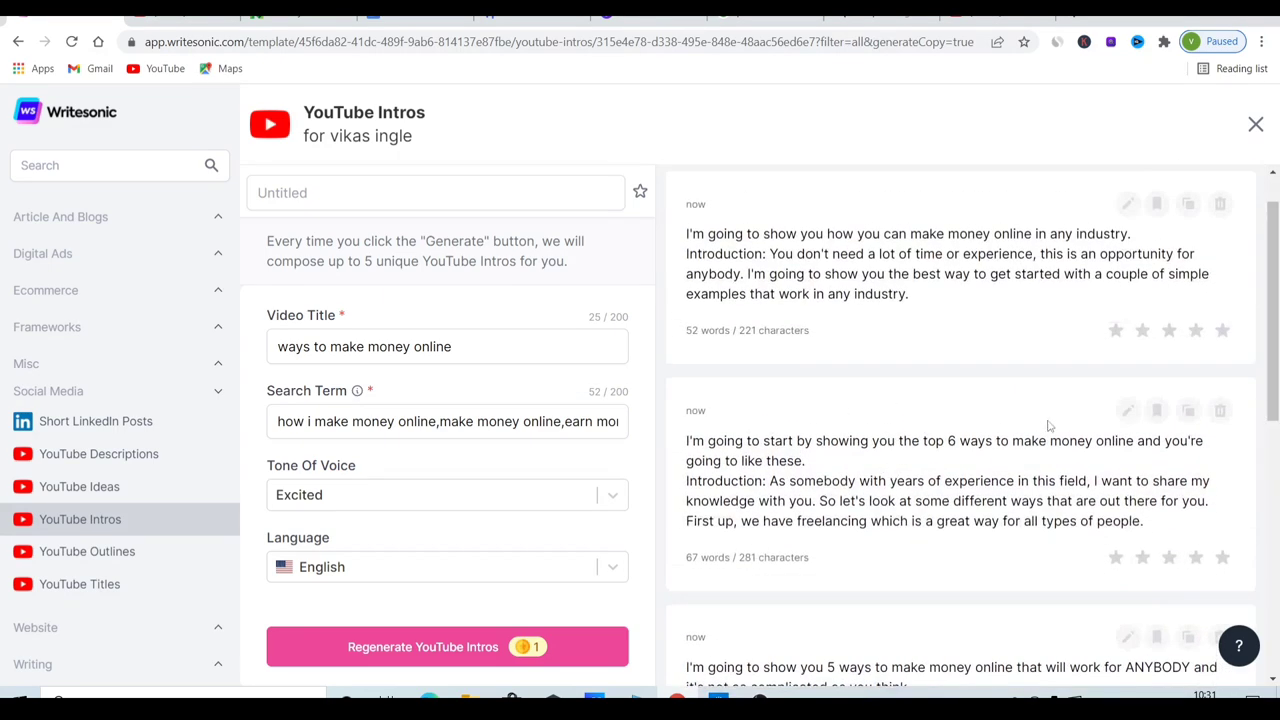
{"action": "left_click", "coordinate": [1189, 414]}
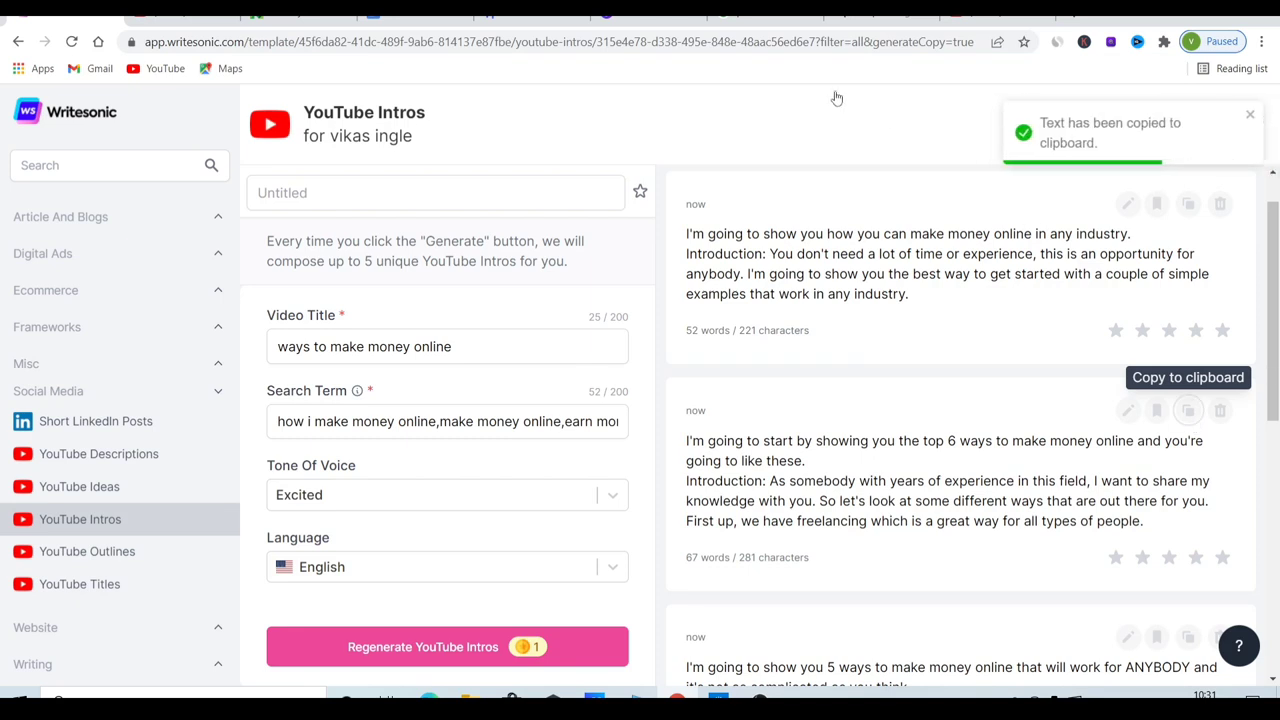
{"action": "key", "text": "ctrl+Tab"}
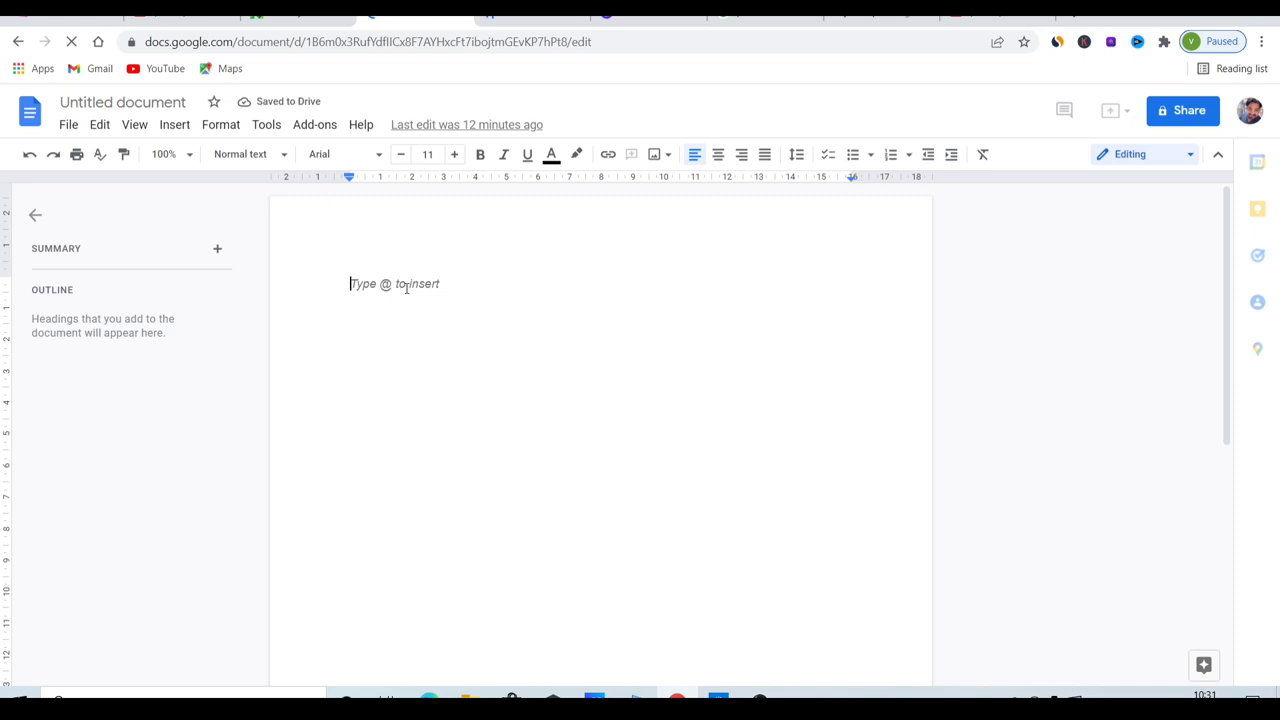
{"action": "left_click", "coordinate": [435, 243]}
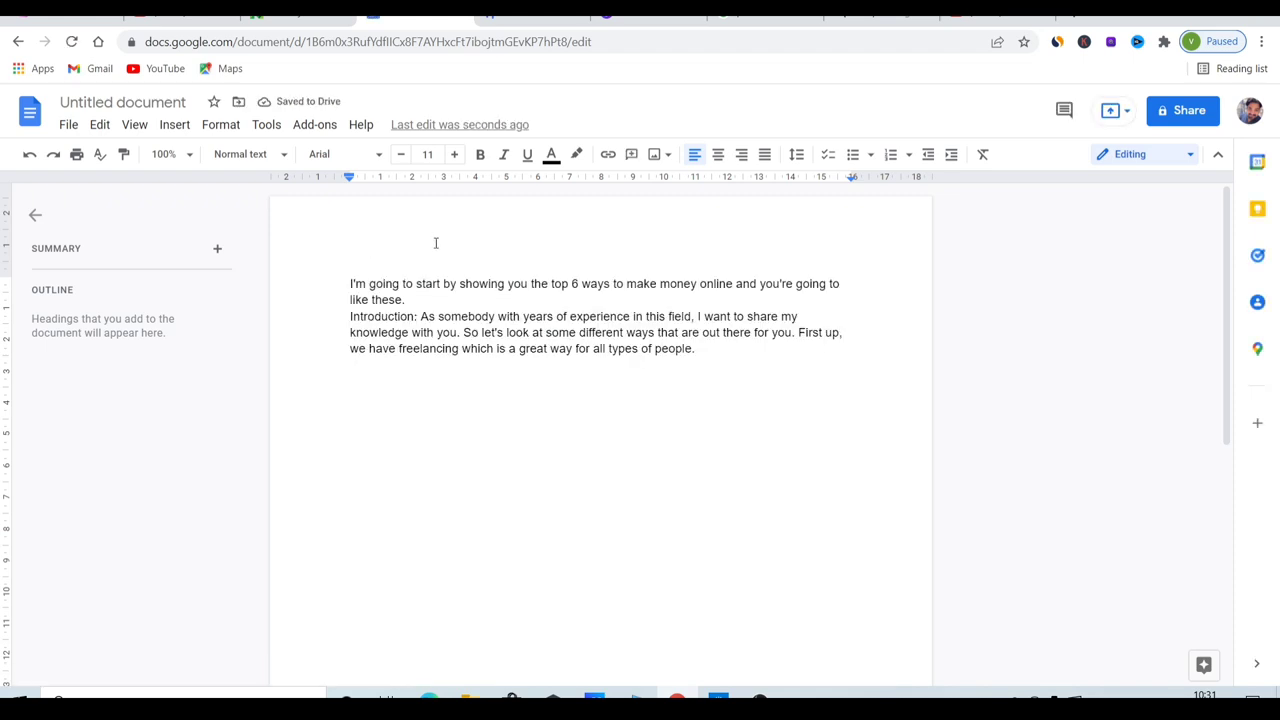
Insert the title "How to make money online in 2022" above the intro text and remove the surplus blank lines between them.
{"action": "key", "text": "Left"}
{"action": "key", "text": "Left"}
{"action": "key", "text": "Left"}
{"action": "key", "text": "Left"}
{"action": "key", "text": "Left"}
{"action": "key", "text": "Left"}
{"action": "key", "text": "Left"}
{"action": "key", "text": "Left"}
{"action": "key", "text": "Left"}
{"action": "key", "text": "Left"}
{"action": "key", "text": "Left"}
{"action": "key", "text": "Left"}
{"action": "key", "text": "Left"}
{"action": "key", "text": "ctrl+v"}
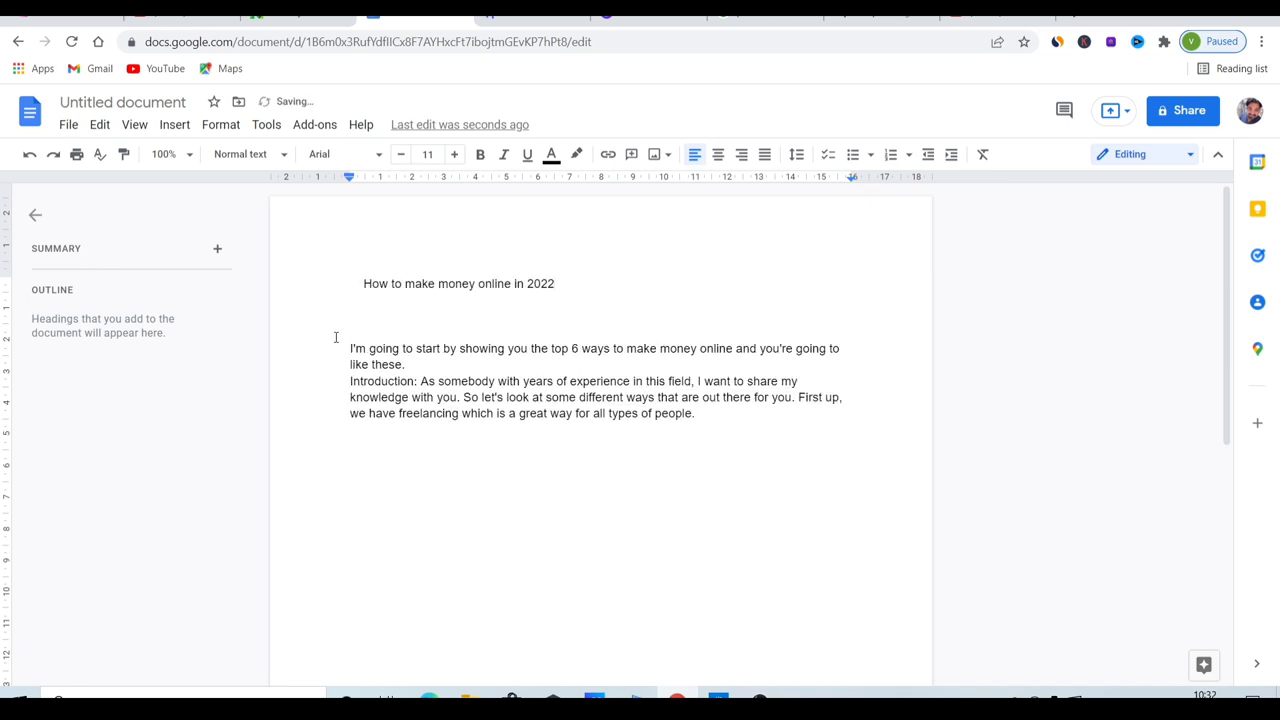
{"action": "key", "text": "Up"}
{"action": "key", "text": "BackSpace"}
{"action": "key", "text": "BackSpace"}
Set the font size of the title "How to make money online in 2022" to 18, without bold.
{"action": "left_click_drag", "start_coordinate": [363, 283], "coordinate": [595, 284]}
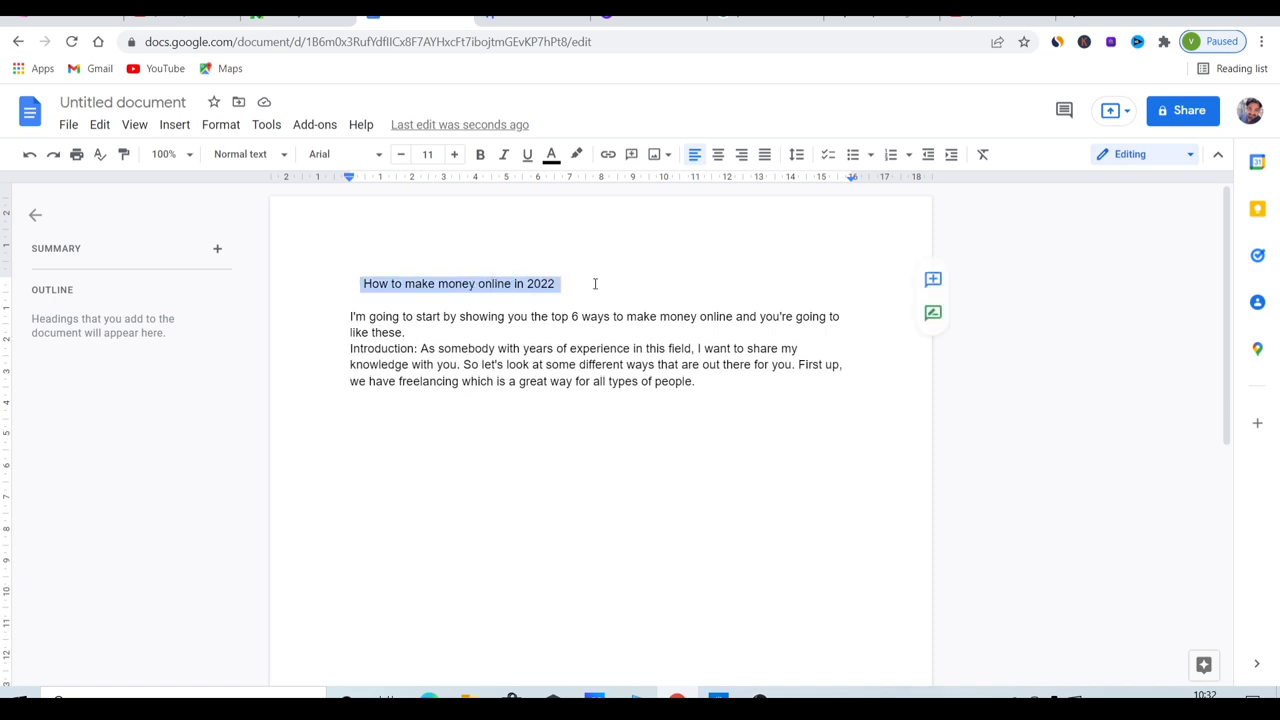
{"action": "left_click", "coordinate": [455, 155]}
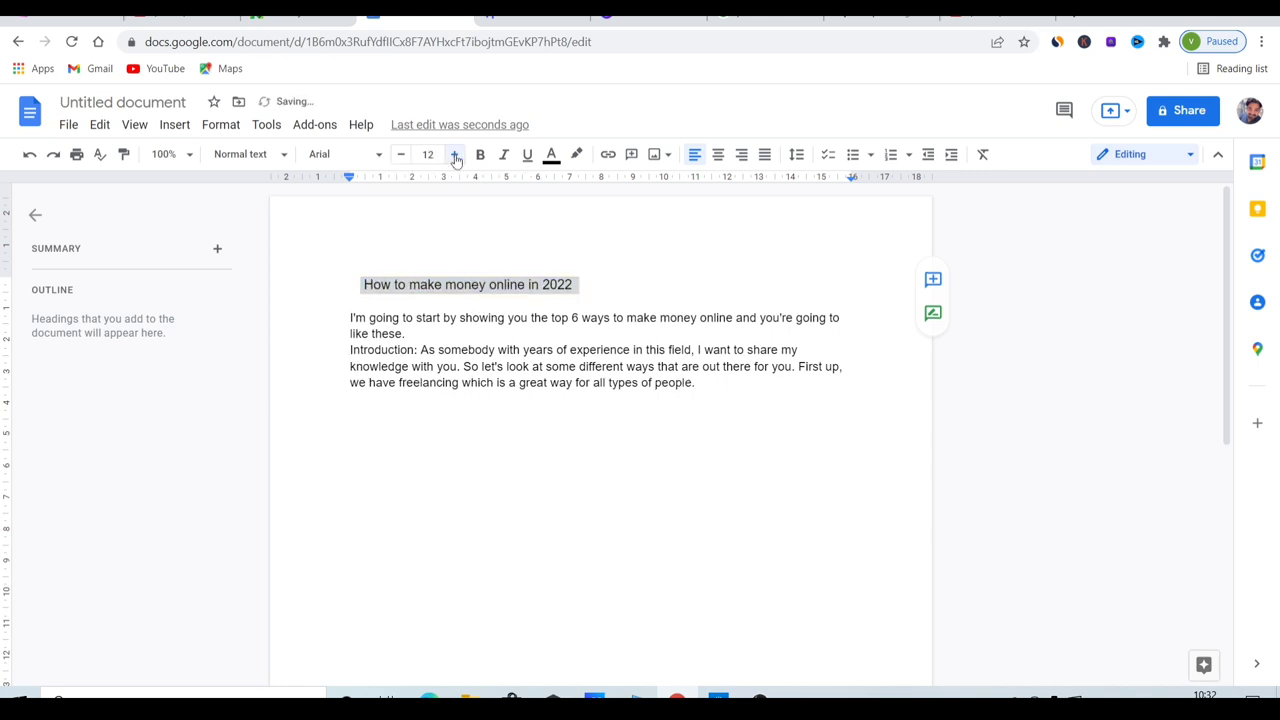
{"action": "left_click", "coordinate": [455, 155]}
{"action": "left_click", "coordinate": [455, 155]}
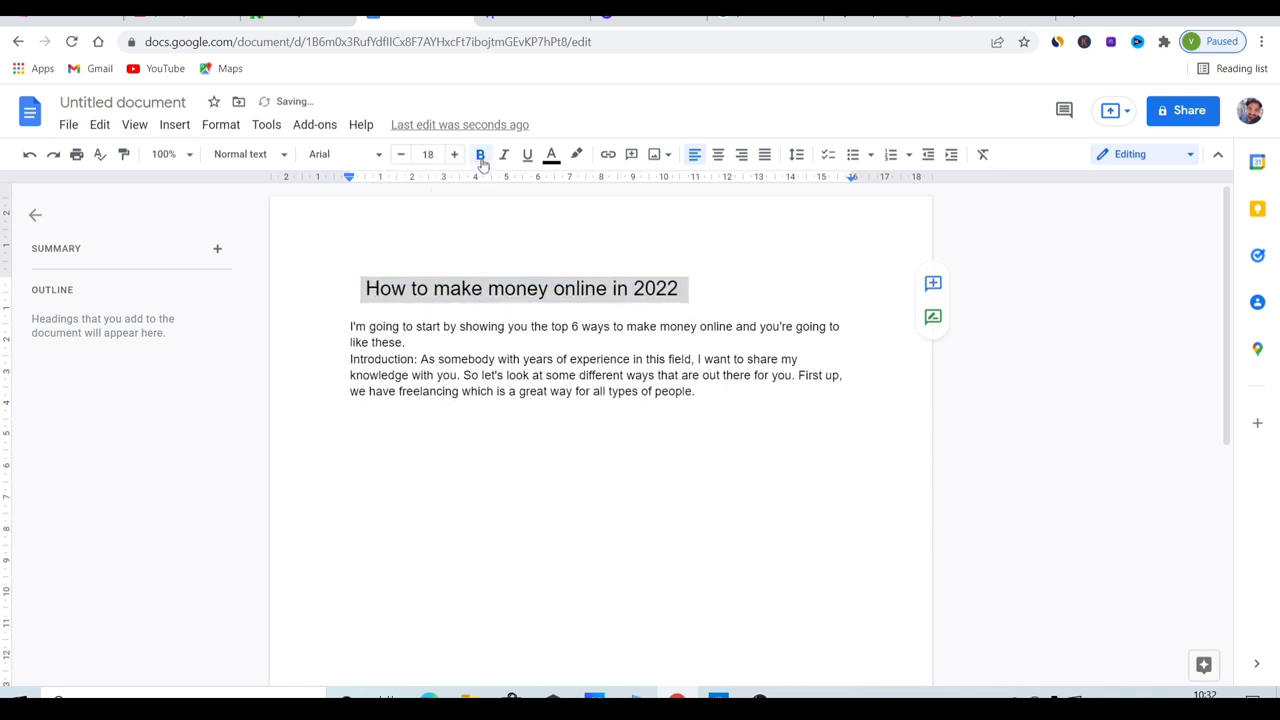
{"action": "double_click", "coordinate": [480, 158]}
{"action": "left_click", "coordinate": [723, 231]}
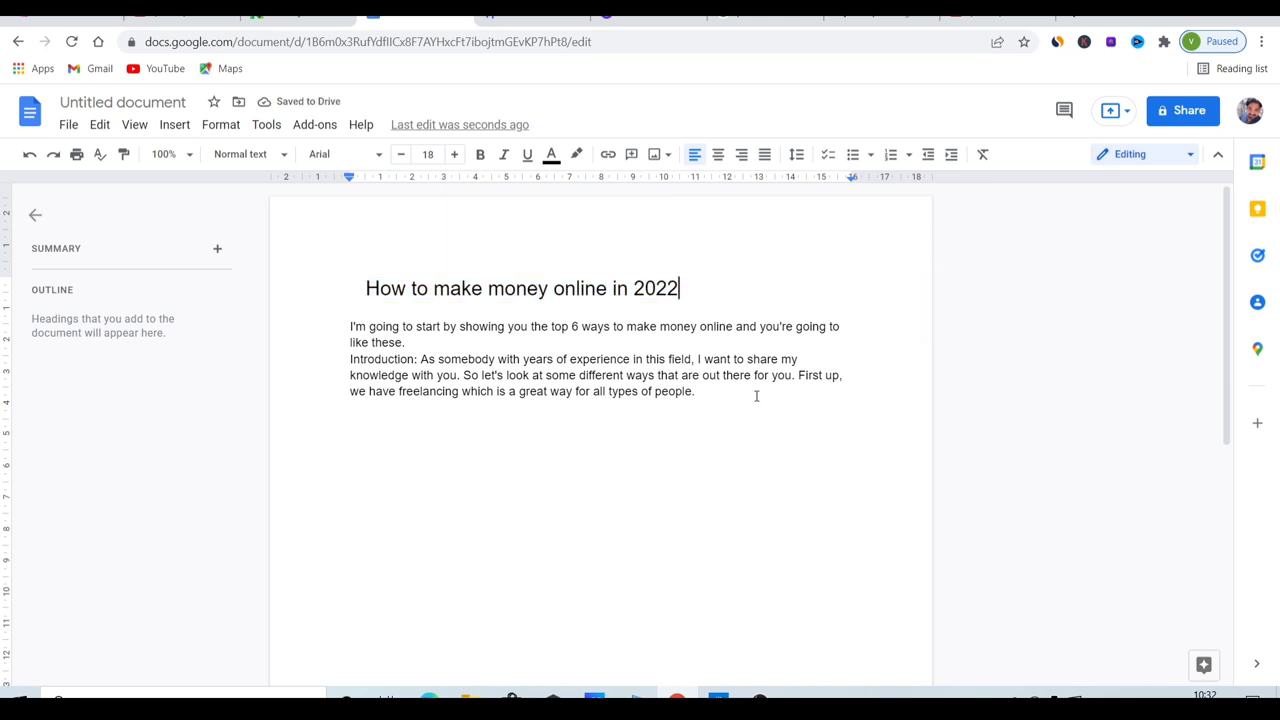
{"action": "key", "text": "Return"}
{"action": "key", "text": "Return"}
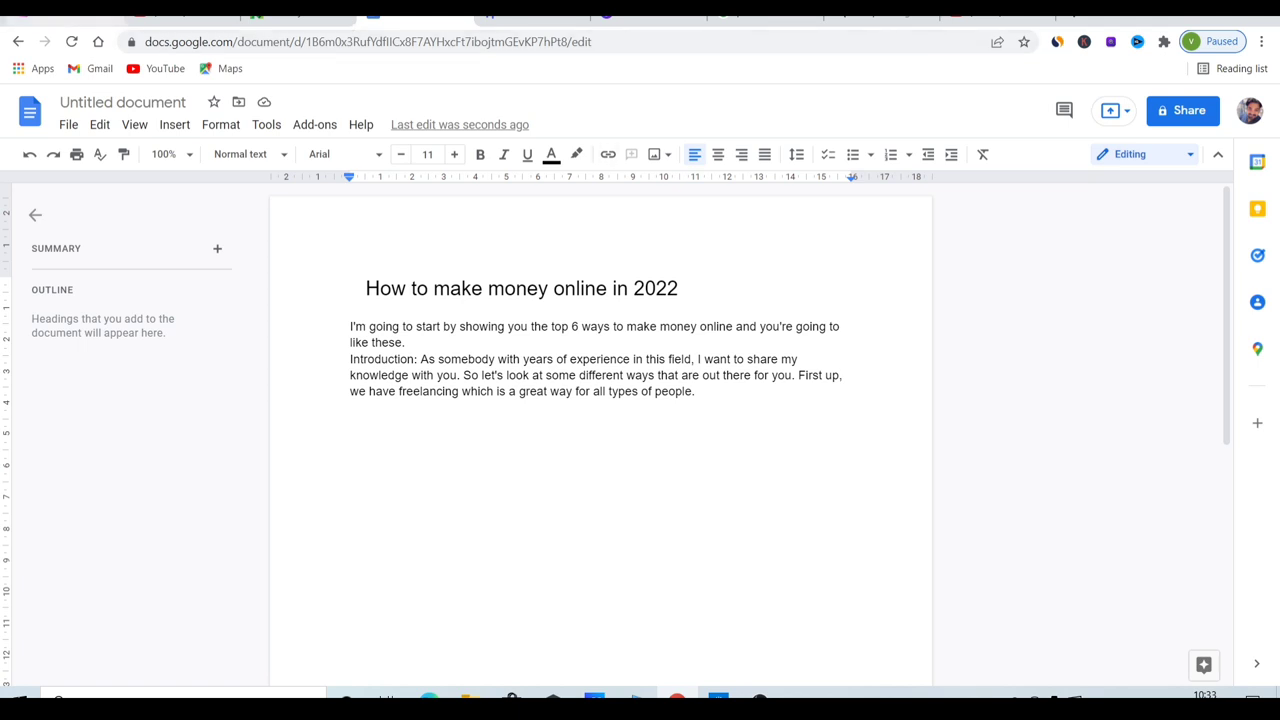
Return to Writesonic, review the generated intros and open the YouTube Outlines template.
{"action": "key", "text": "ctrl+Tab"}
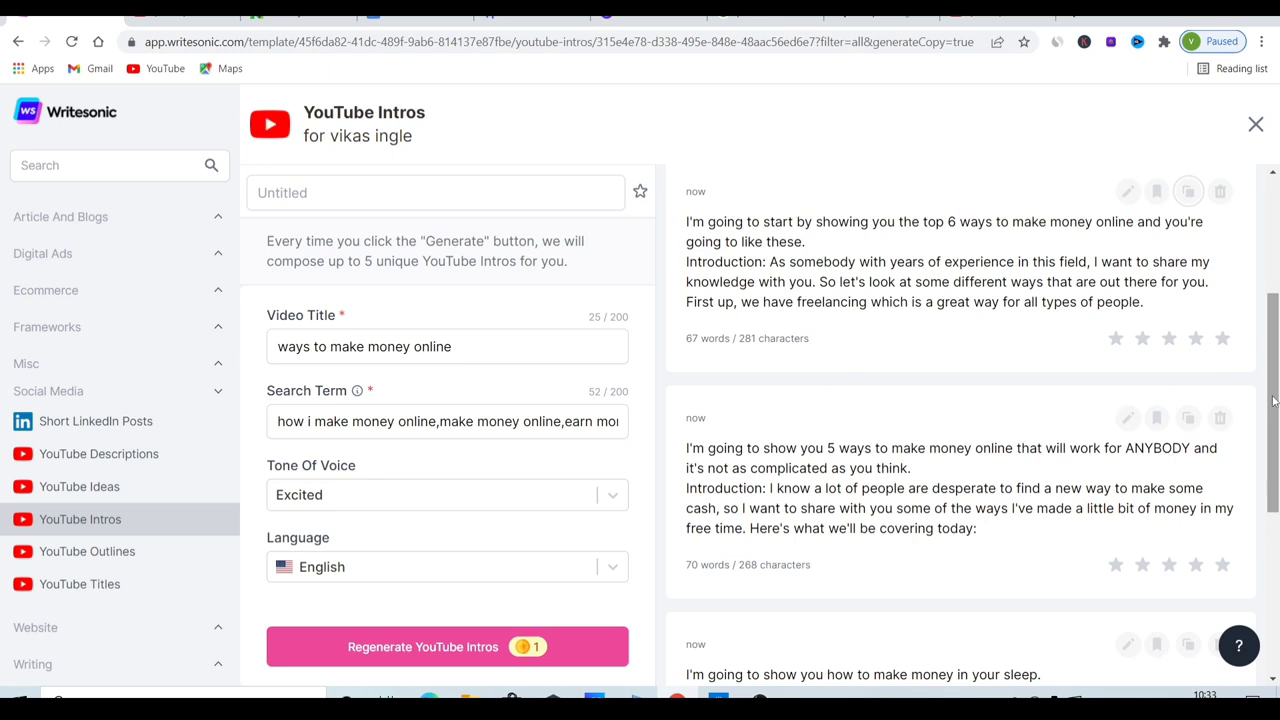
{"action": "left_click_drag", "start_coordinate": [1273, 400], "coordinate": [1273, 320]}
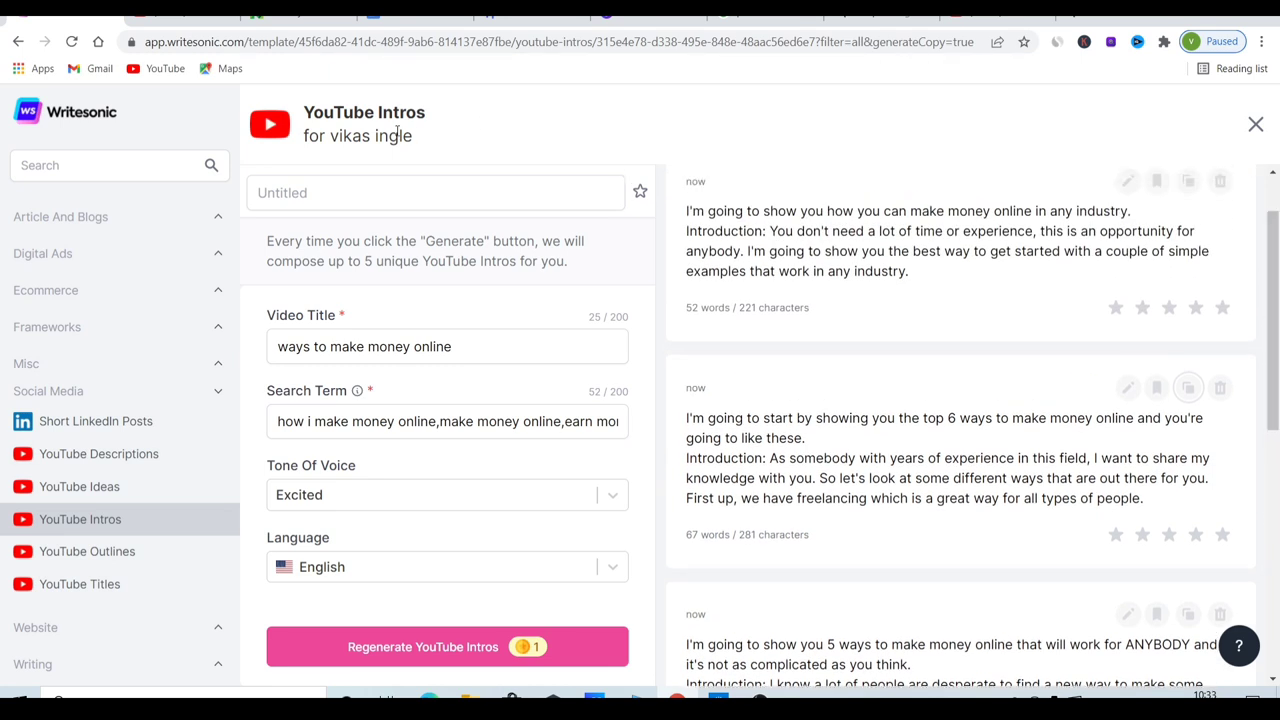
{"action": "left_click", "coordinate": [12, 38]}
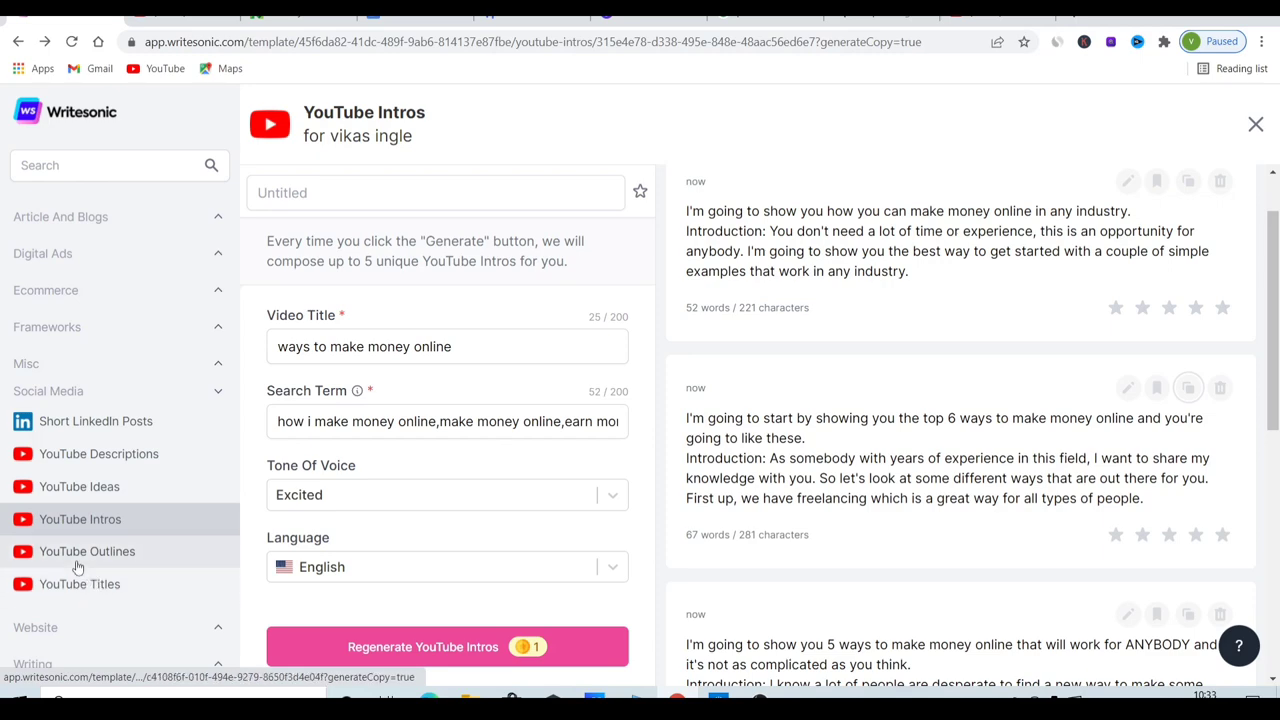
{"action": "scroll", "coordinate": [78, 567], "scroll_direction": "up", "scroll_amount": 3}
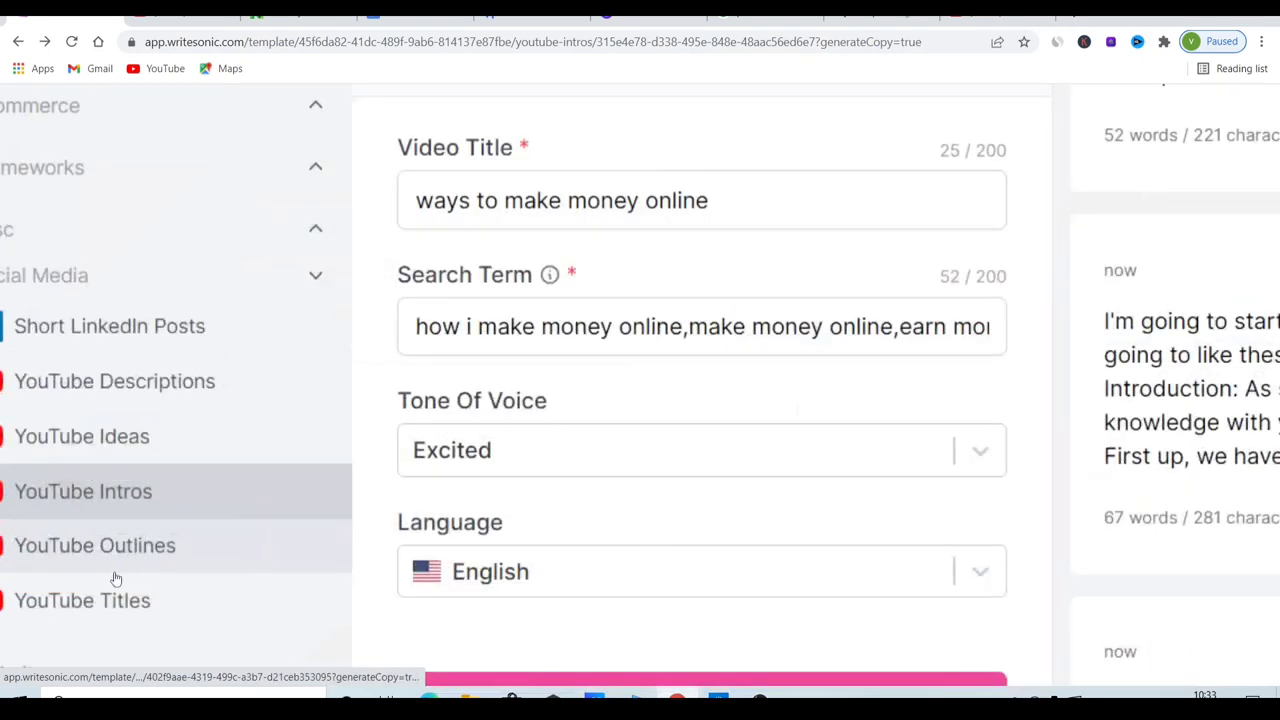
{"action": "left_click", "coordinate": [100, 553]}
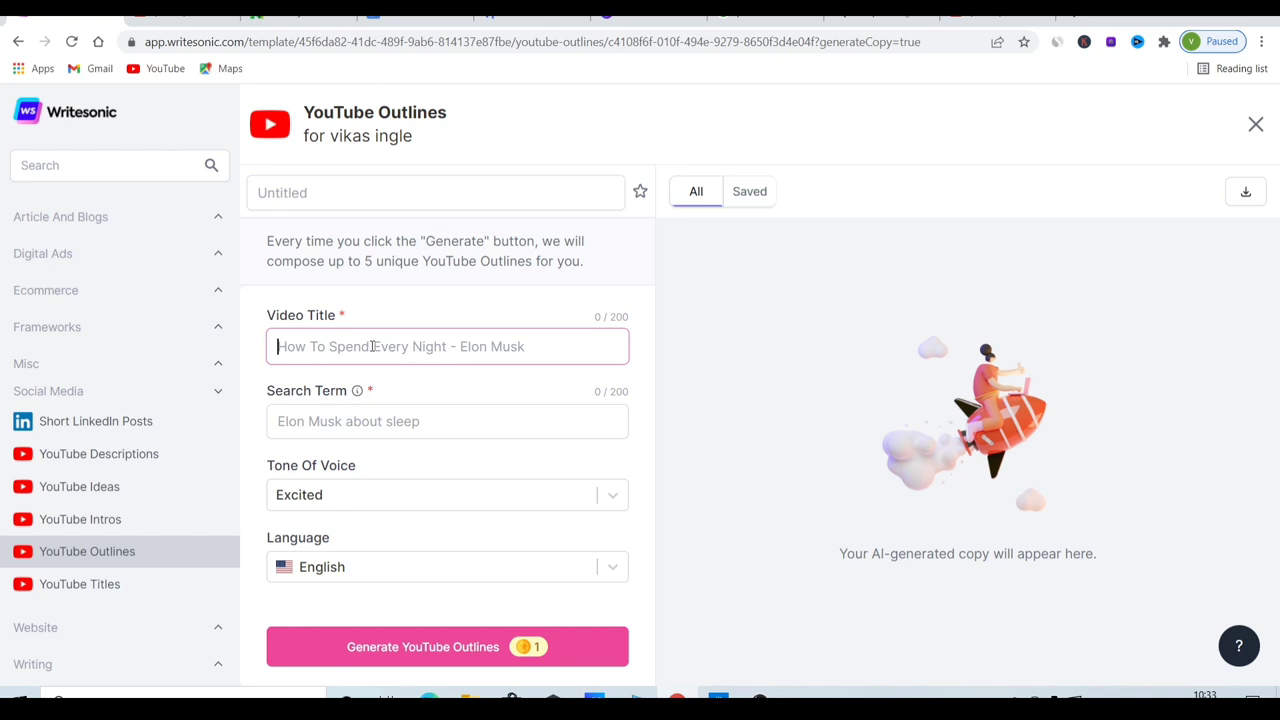
Take the title "How to make money online in 2022" from the Google Docs document and paste it as the video title in Writesonic's YouTube Outlines.
{"action": "left_click", "coordinate": [415, 20]}
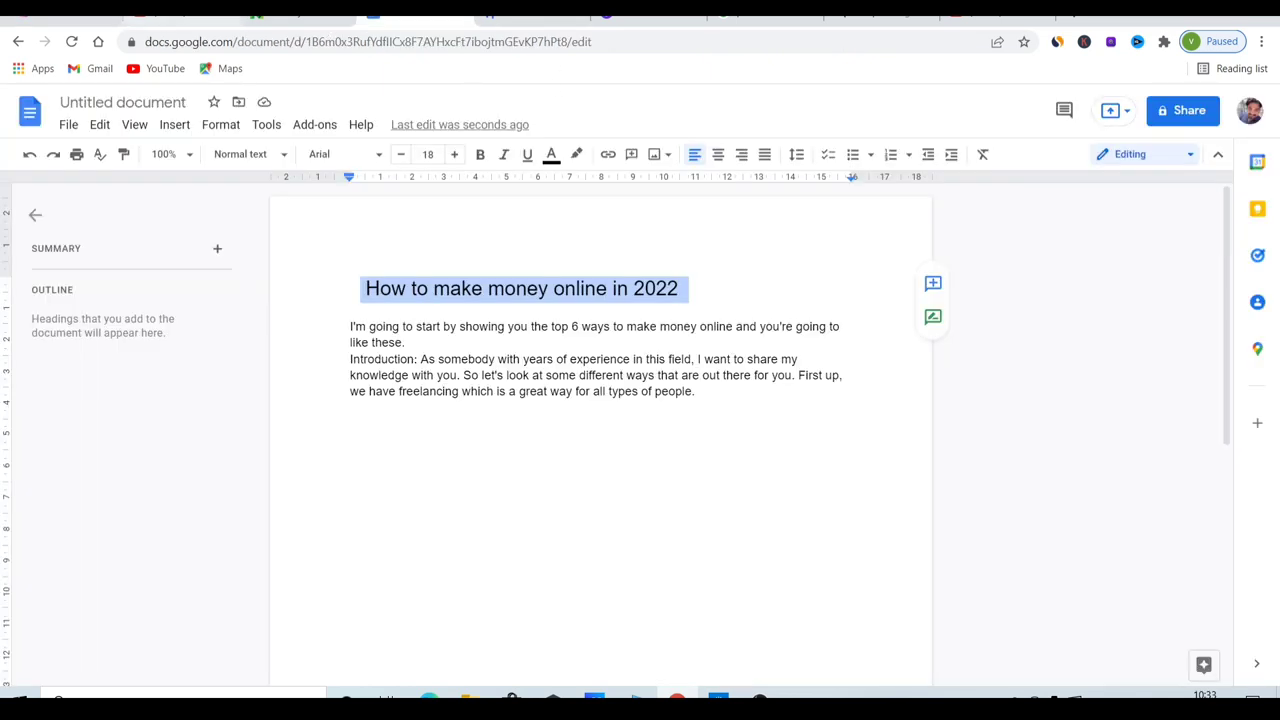
{"action": "left_click", "coordinate": [65, 18]}
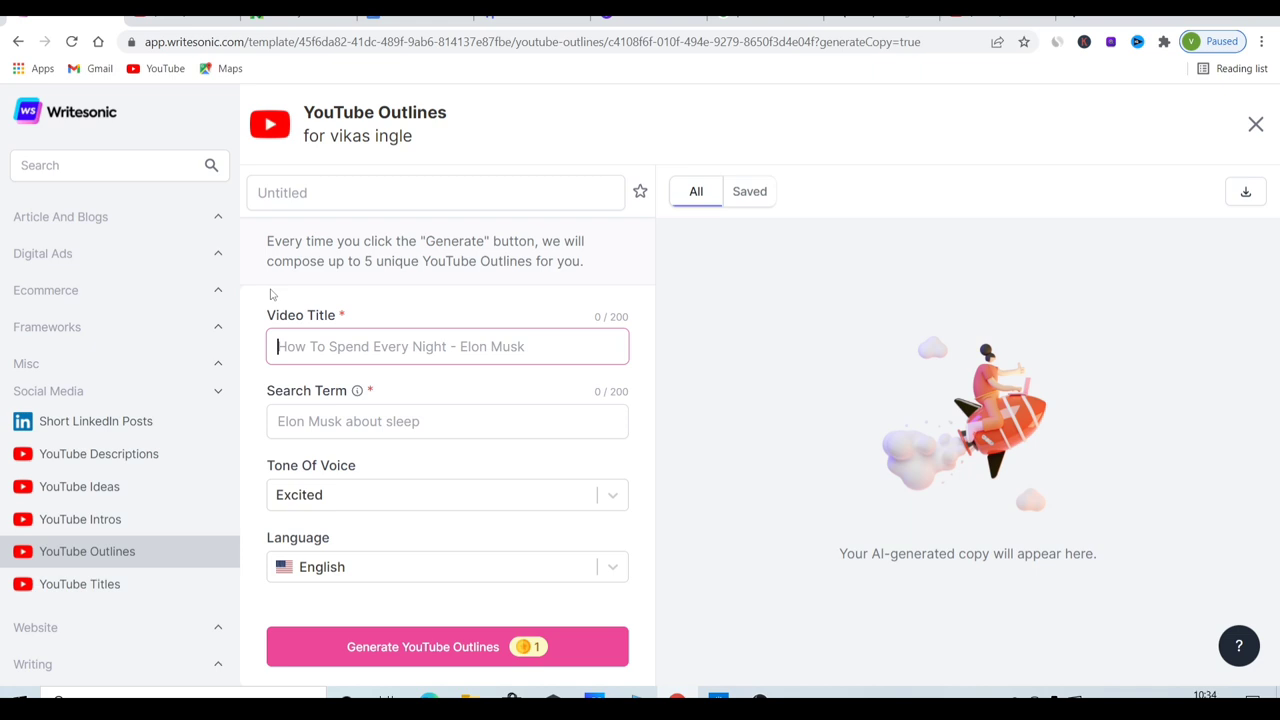
{"action": "key", "text": "ctrl+v"}
Enter the search term "how to make money online,earn money online," and generate the YouTube outlines.
{"action": "left_click", "coordinate": [385, 423]}
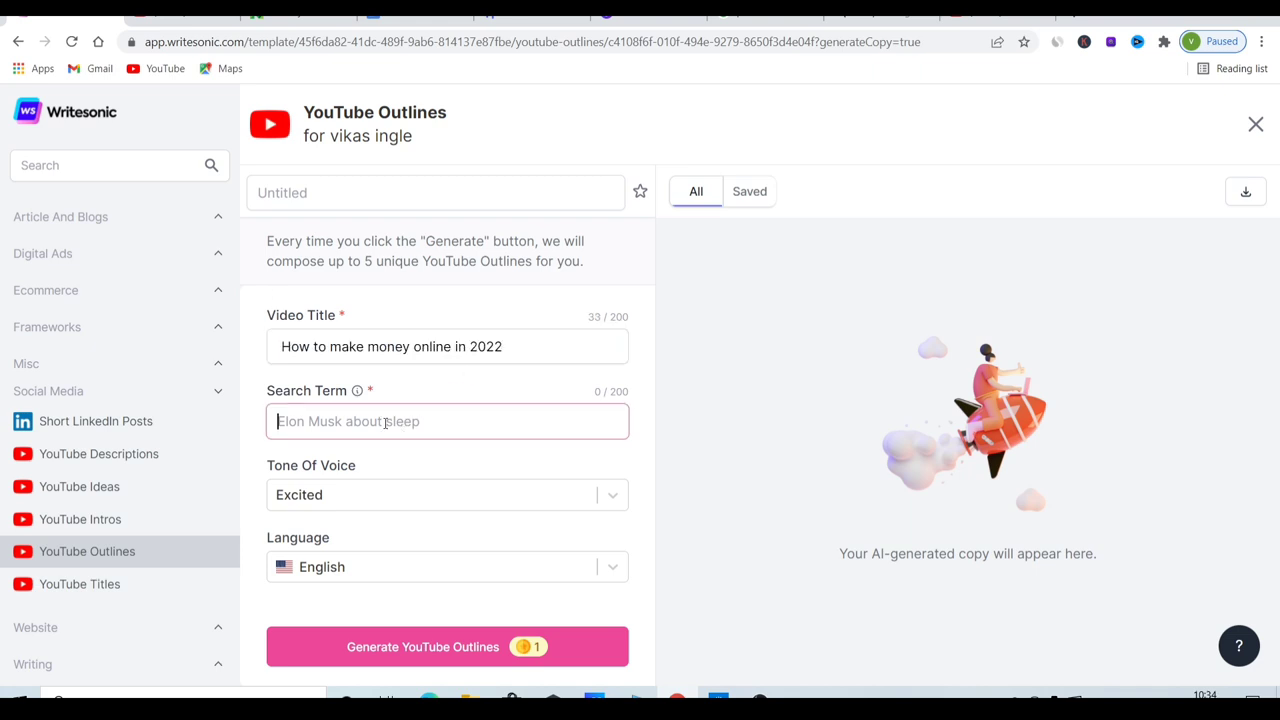
{"action": "type", "text": "how to make"}
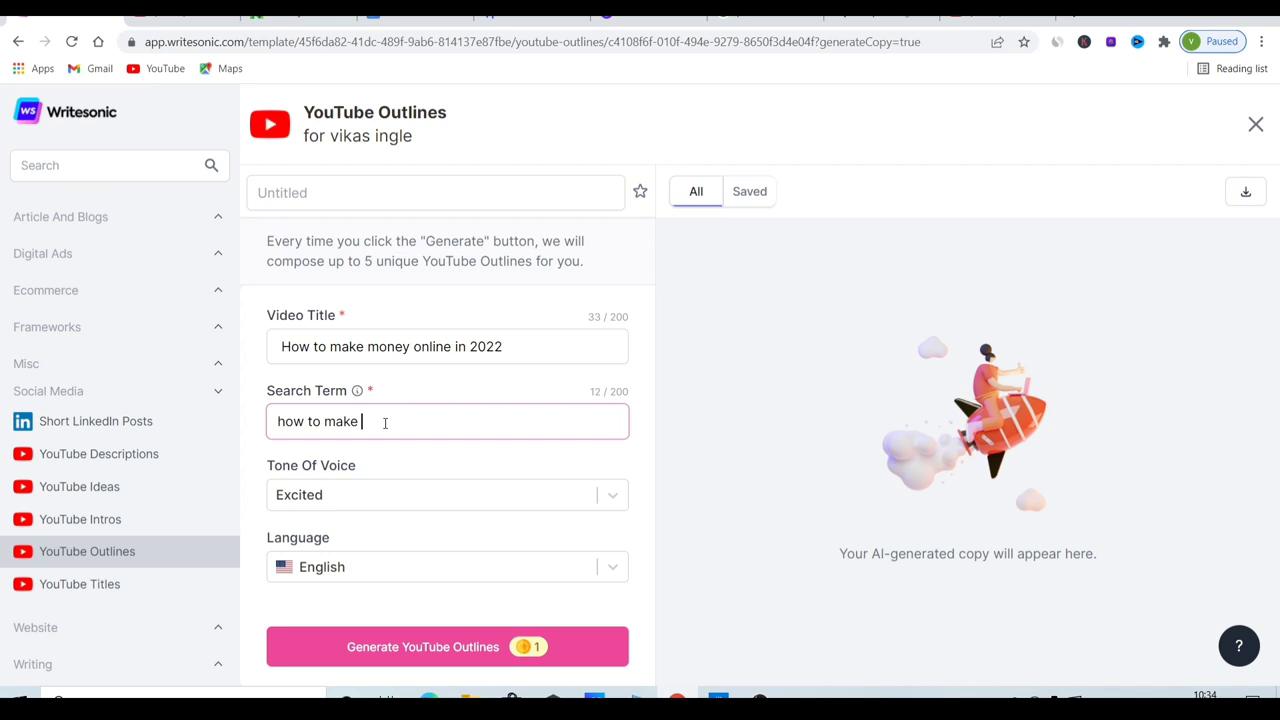
{"action": "type", "text": " money online,earn mo"}
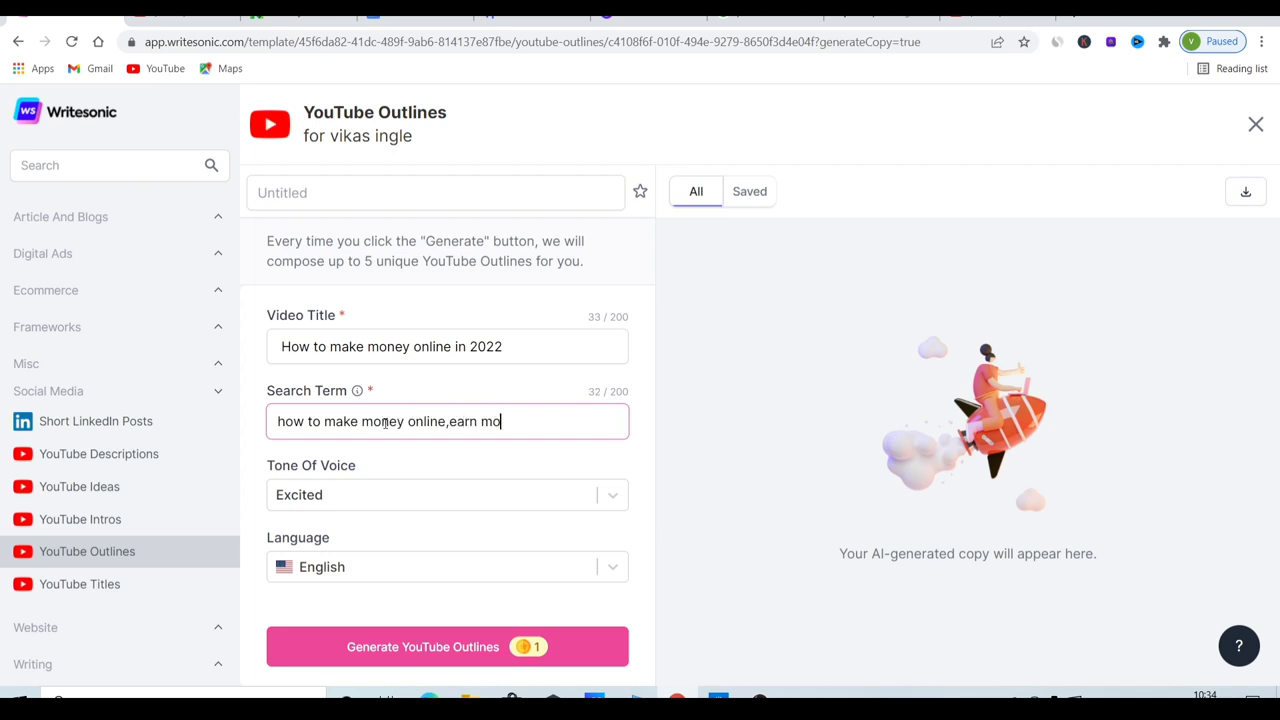
{"action": "type", "text": "ney online,"}
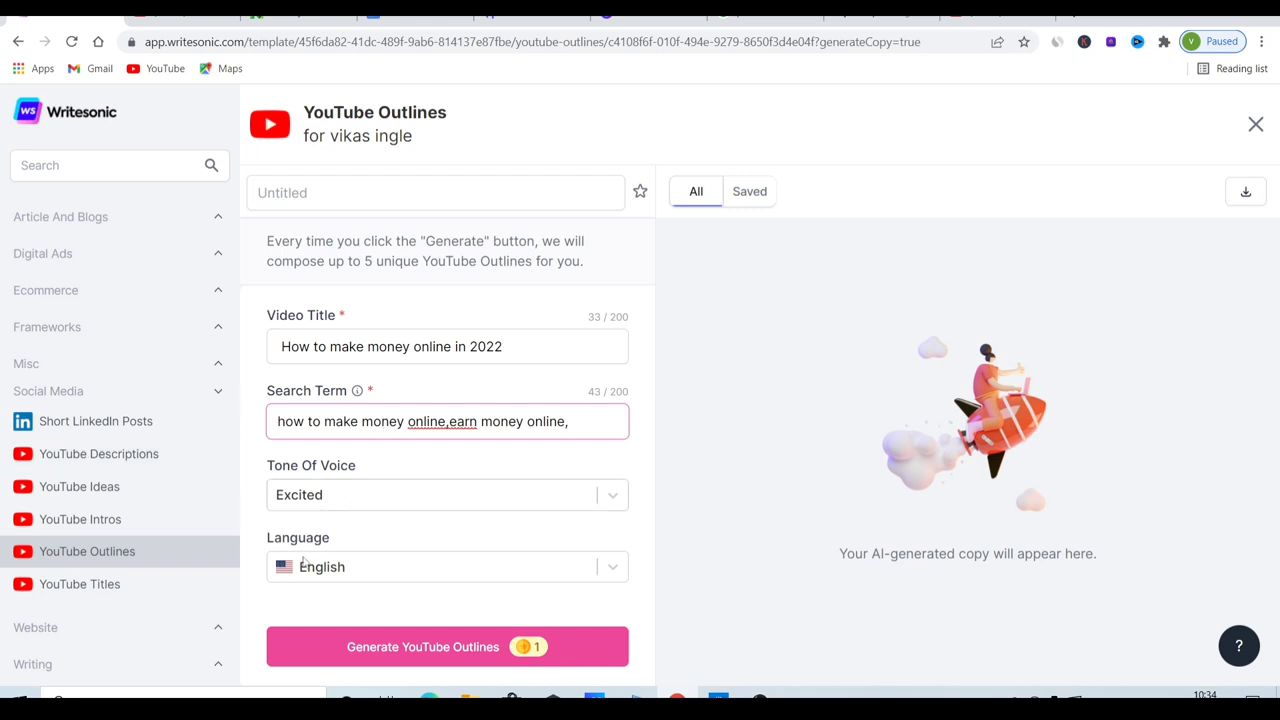
{"action": "left_click", "coordinate": [389, 655]}
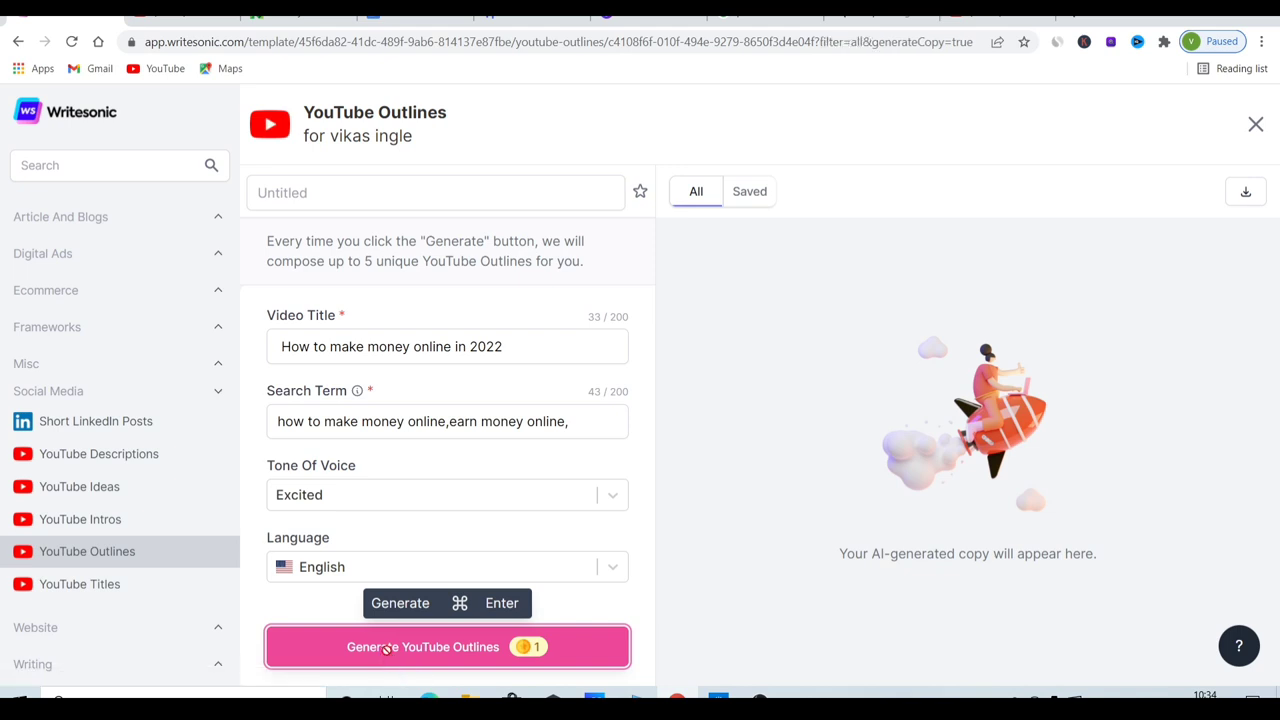
{"action": "left_click", "coordinate": [387, 652]}
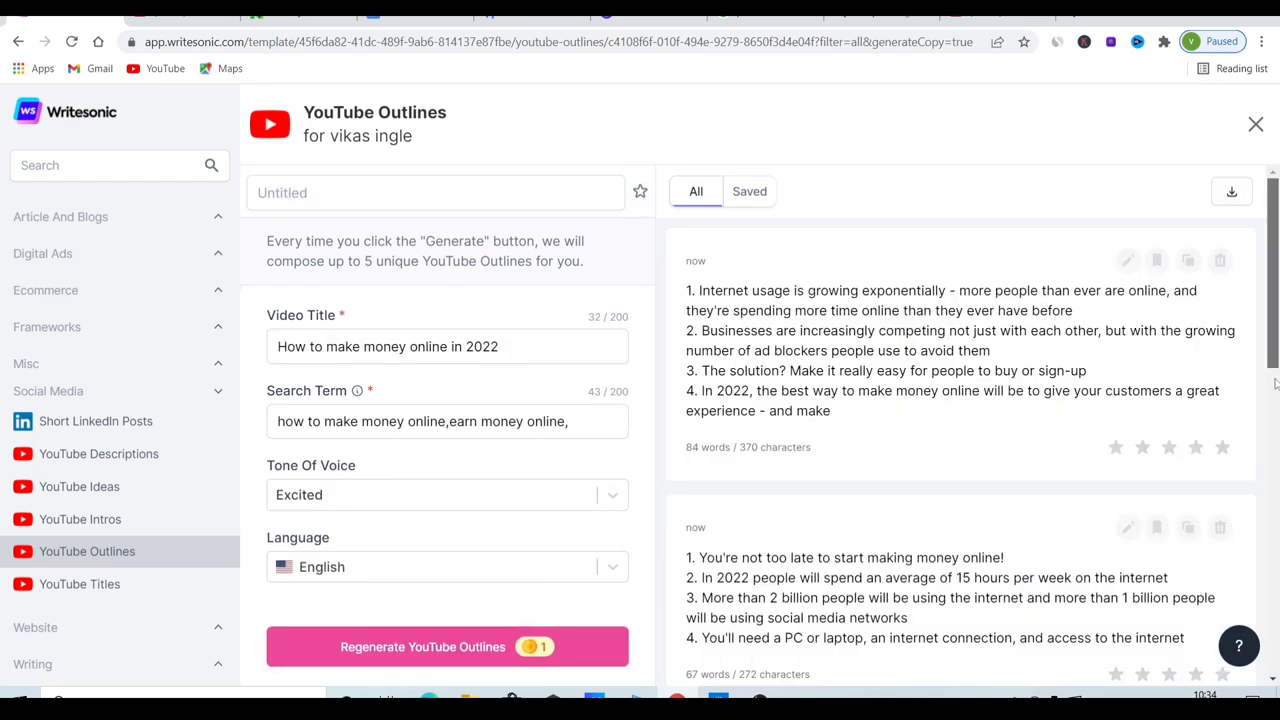
Copy the first generated outline, about internet usage growing exponentially, and paste it below the intro in the Google Docs document.
{"action": "mouse_move", "coordinate": [1272, 368]}
{"action": "left_mouse_down"}
{"action": "mouse_move", "coordinate": [1274, 424]}
{"action": "mouse_move", "coordinate": [1269, 345]}
{"action": "left_mouse_up"}
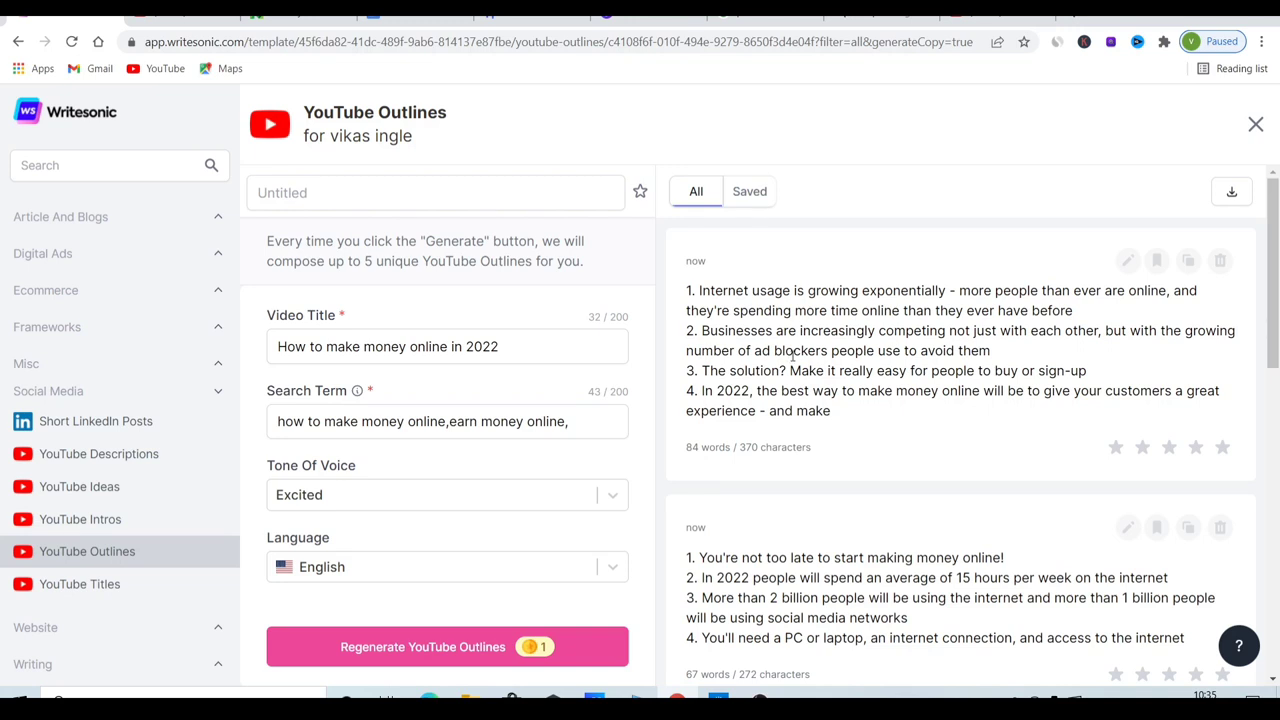
{"action": "left_click", "coordinate": [1189, 262]}
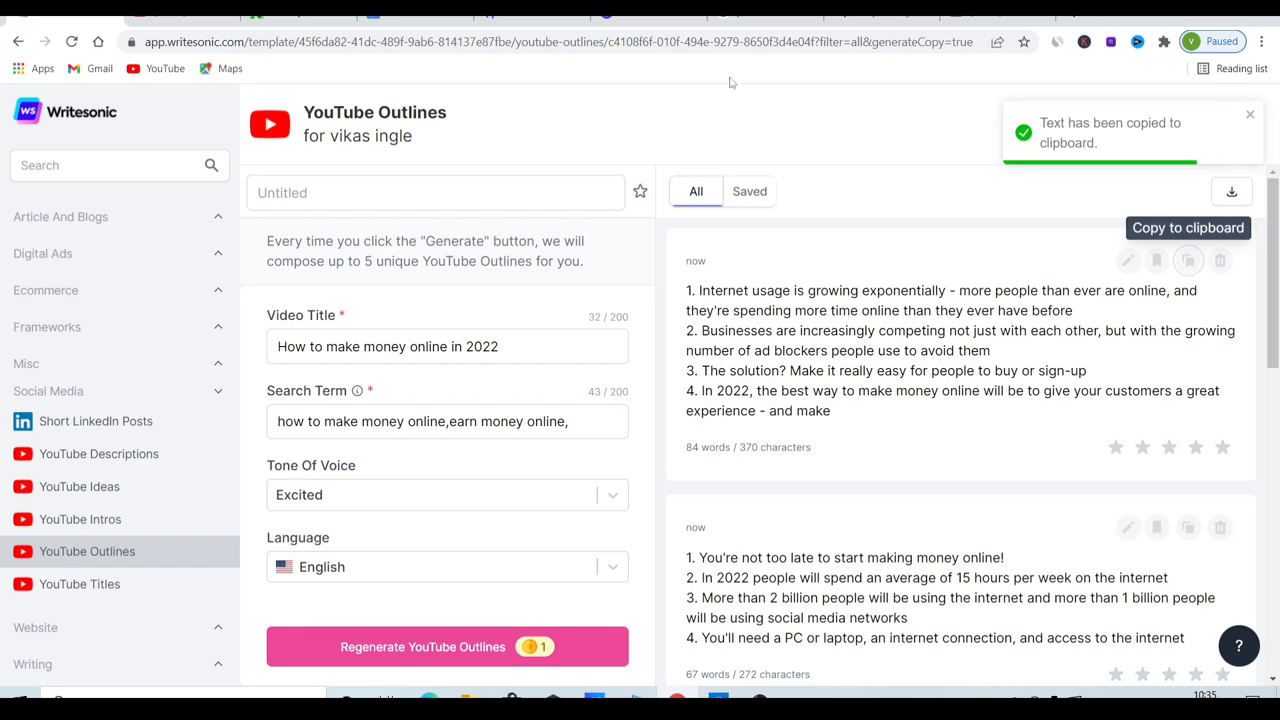
{"action": "left_click", "coordinate": [432, 14]}
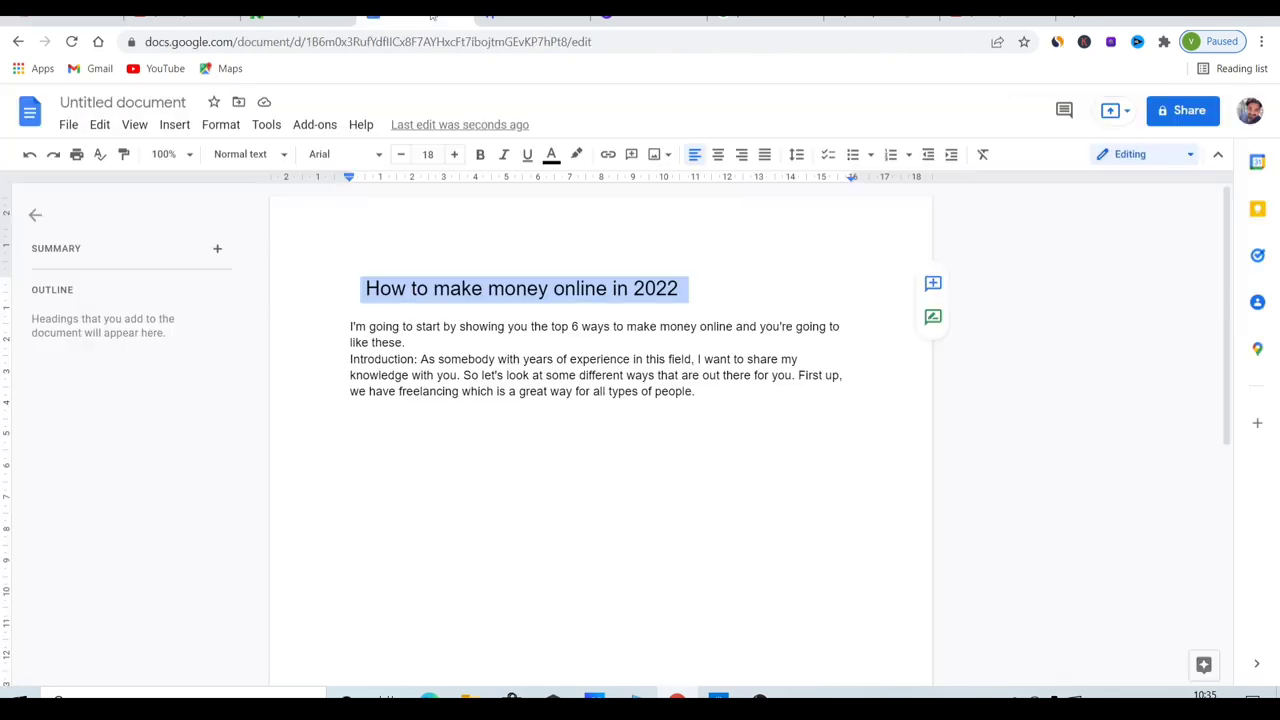
{"action": "left_click", "coordinate": [710, 401]}
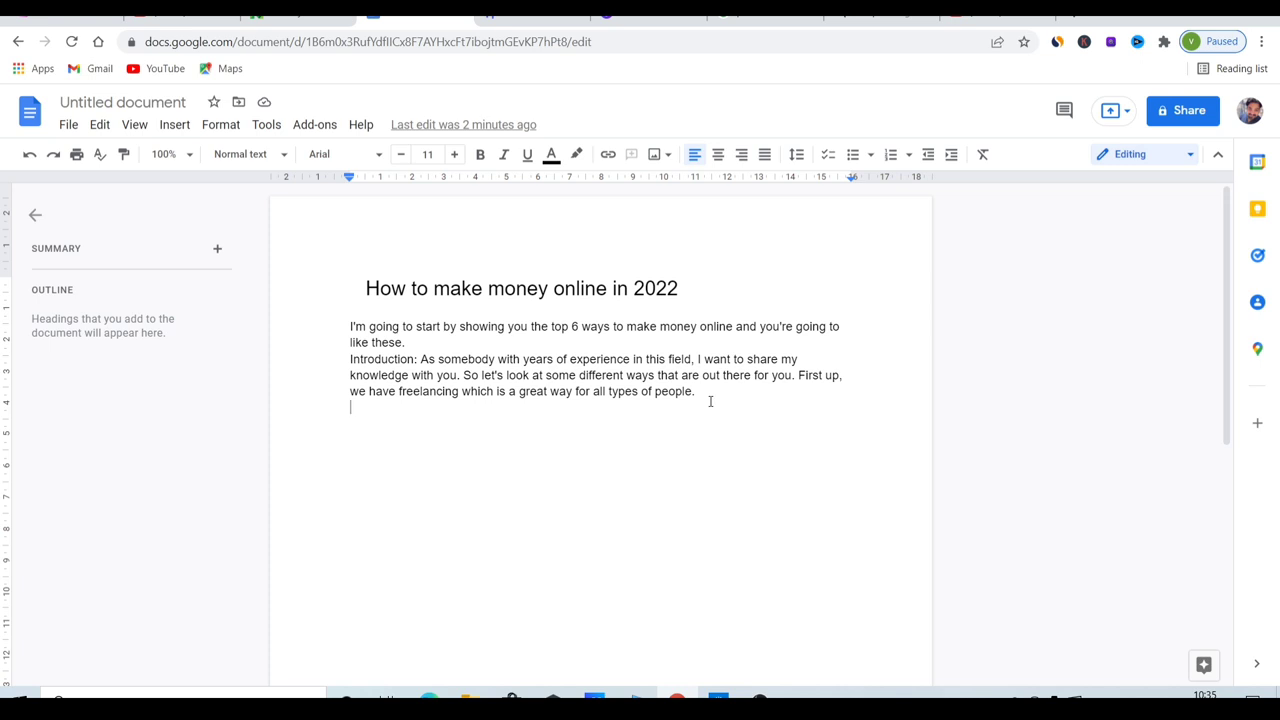
{"action": "key", "text": "ctrl+v"}
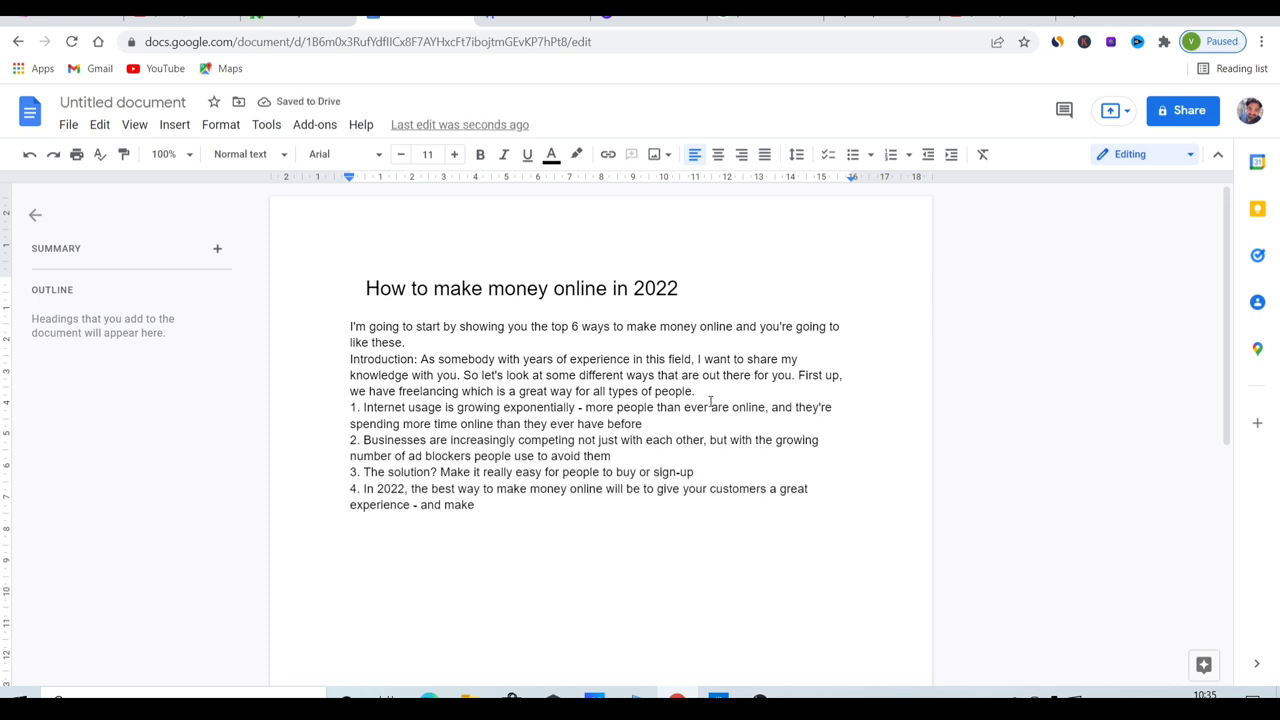
Switch to the NerdWallet article, dismiss its survey and menu overlay, and copy the section "1. Pick up freelance work online" with its paragraph.
{"action": "left_click", "coordinate": [286, 14]}
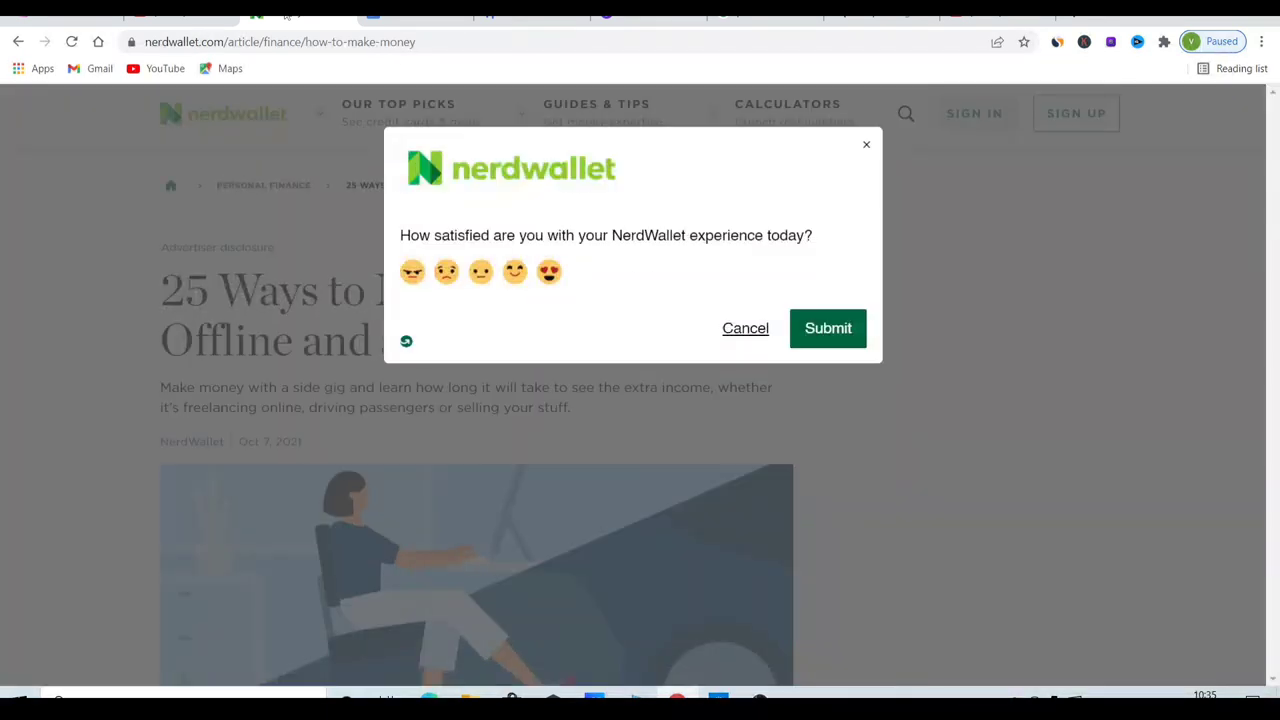
{"action": "left_click", "coordinate": [826, 326]}
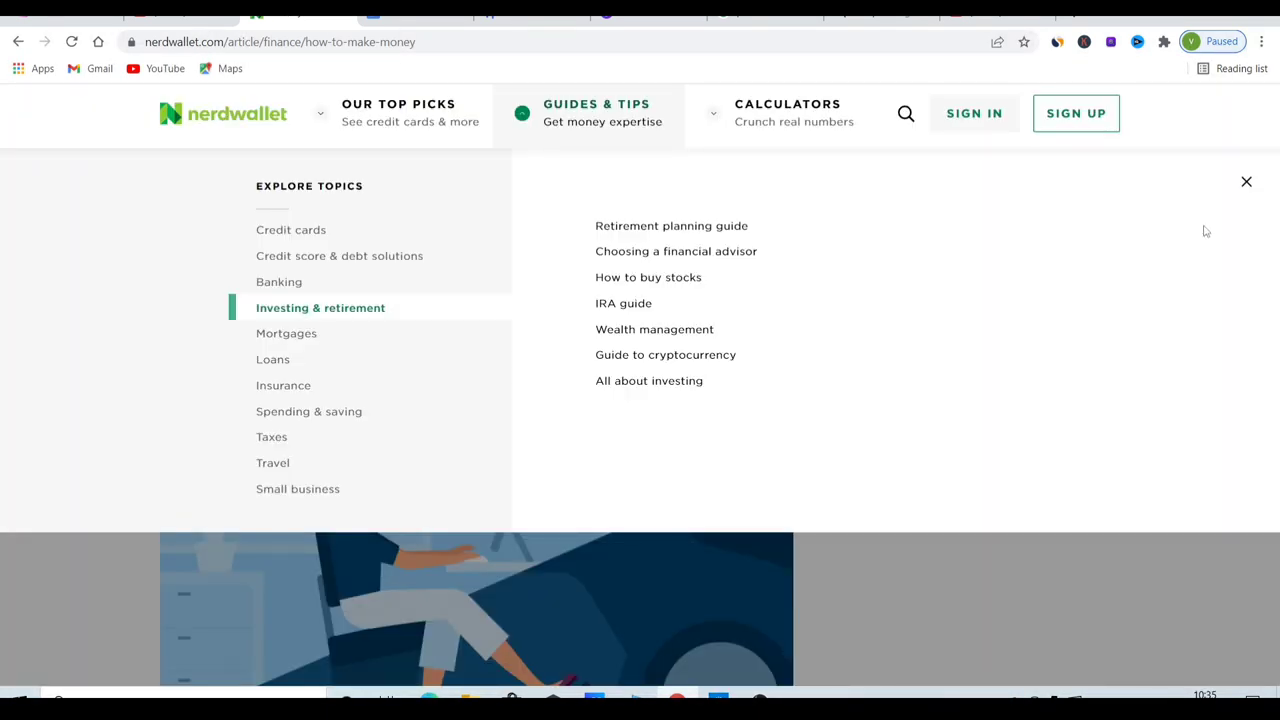
{"action": "left_click", "coordinate": [1248, 182]}
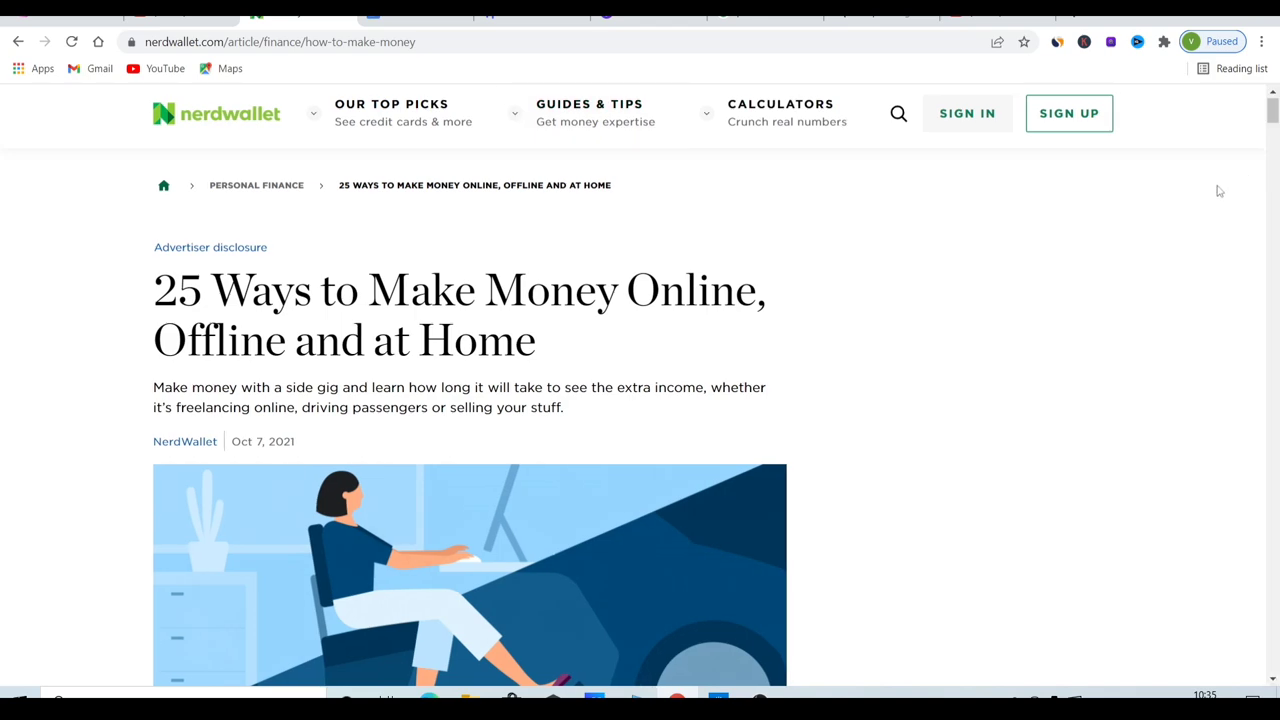
{"action": "scroll", "coordinate": [1212, 268], "scroll_direction": "down", "scroll_amount": 4}
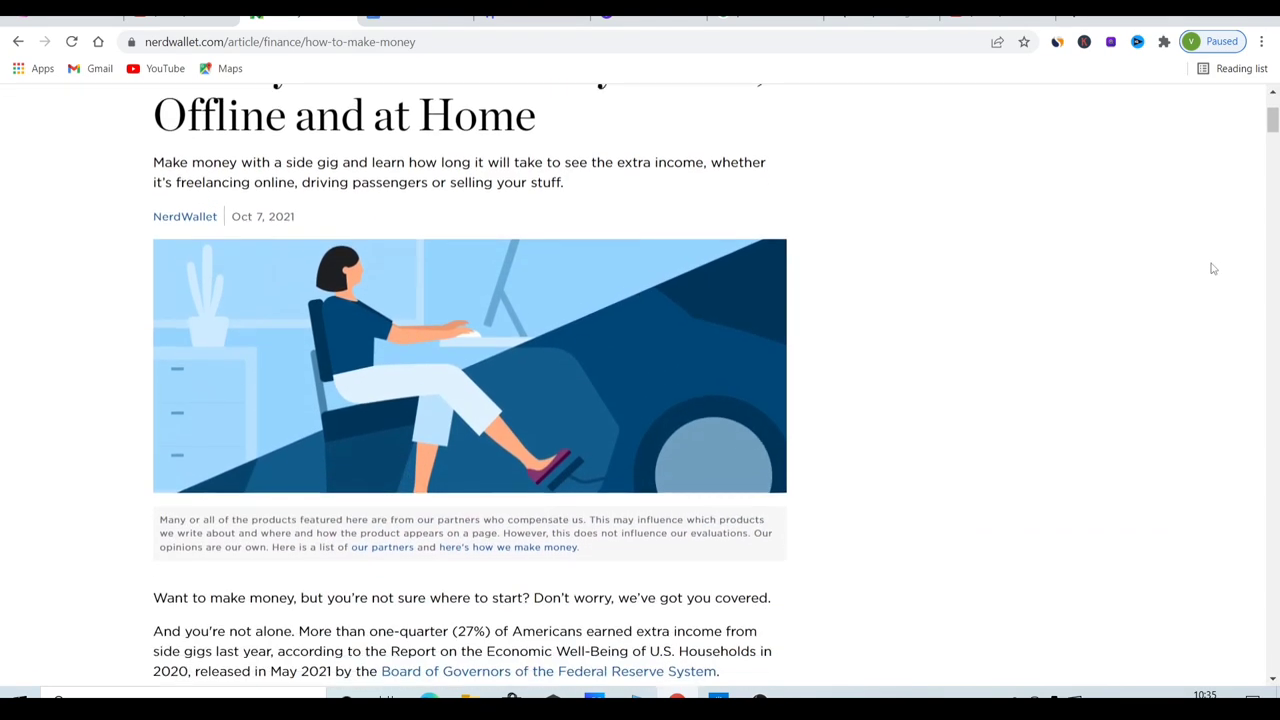
{"action": "scroll", "coordinate": [1212, 268], "scroll_direction": "down", "scroll_amount": 10}
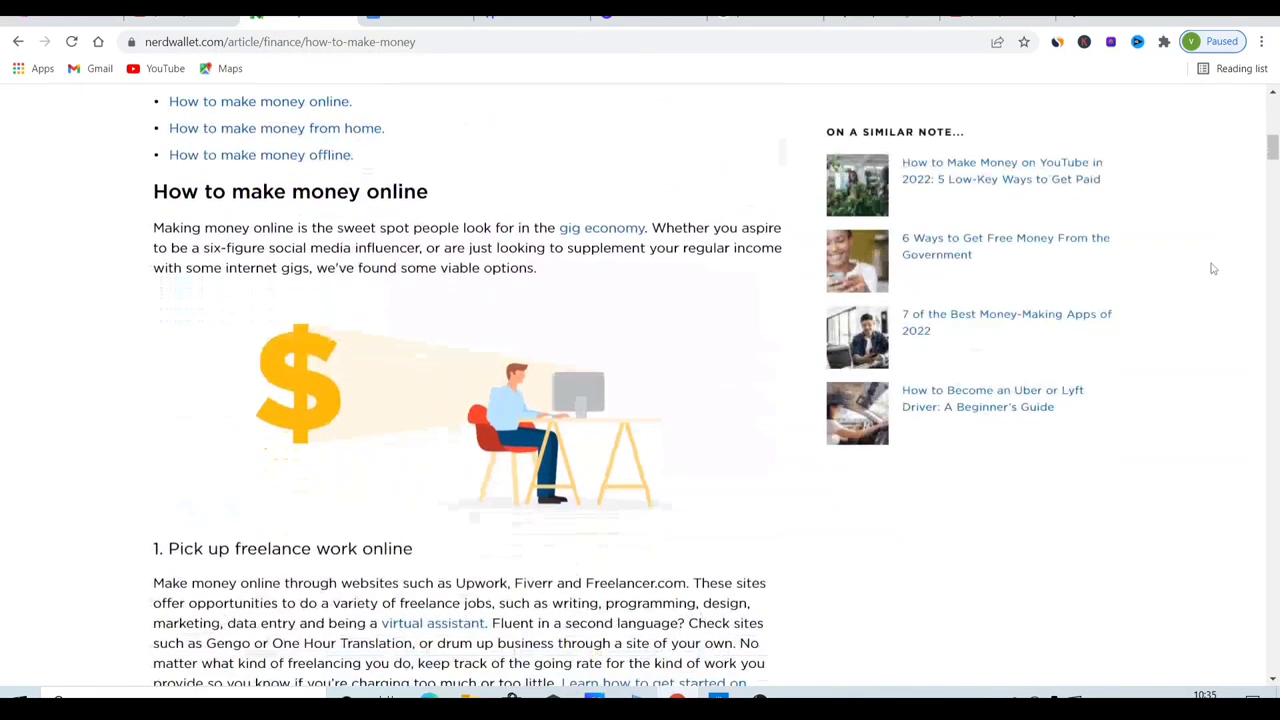
{"action": "scroll", "coordinate": [1212, 268], "scroll_direction": "up", "scroll_amount": 1}
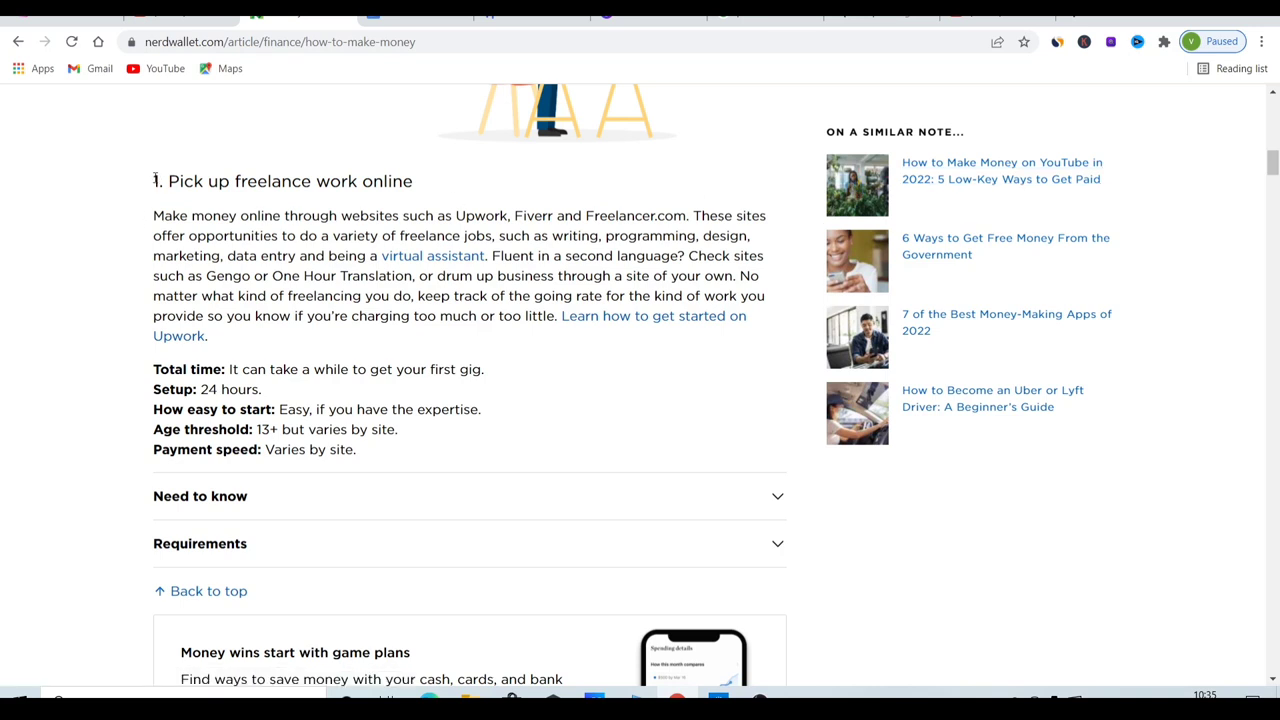
{"action": "left_click_drag", "start_coordinate": [155, 181], "coordinate": [380, 338]}
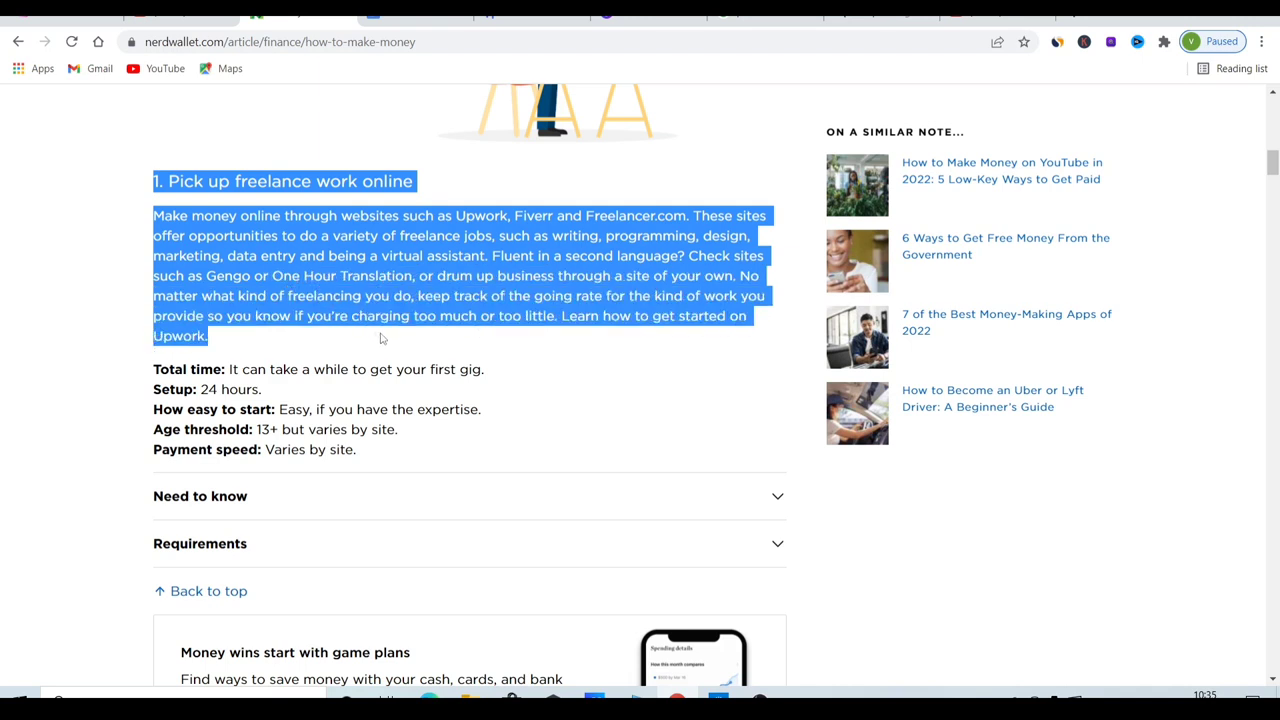
Switch to QuillBot, paste the four-point outline, paraphrase it in Standard mode, dismiss the recommendation survey and copy the rewritten text.
{"action": "left_click", "coordinate": [886, 17]}
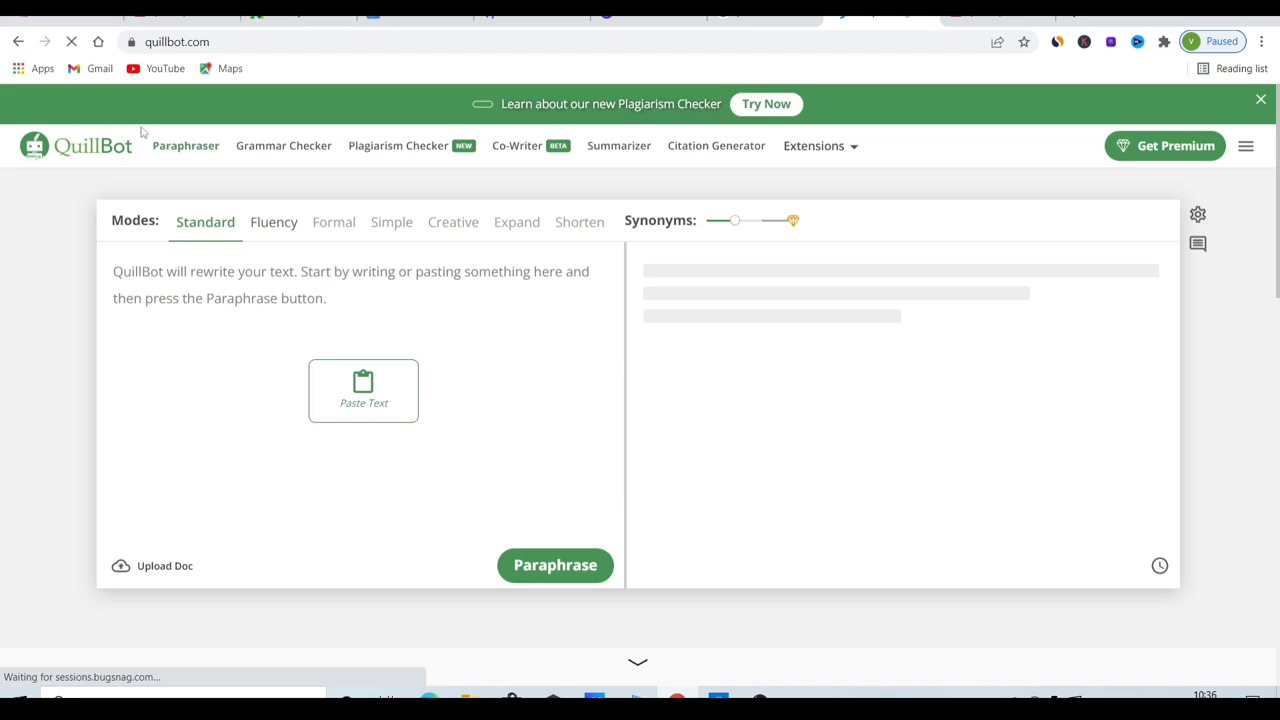
{"action": "left_click", "coordinate": [348, 402]}
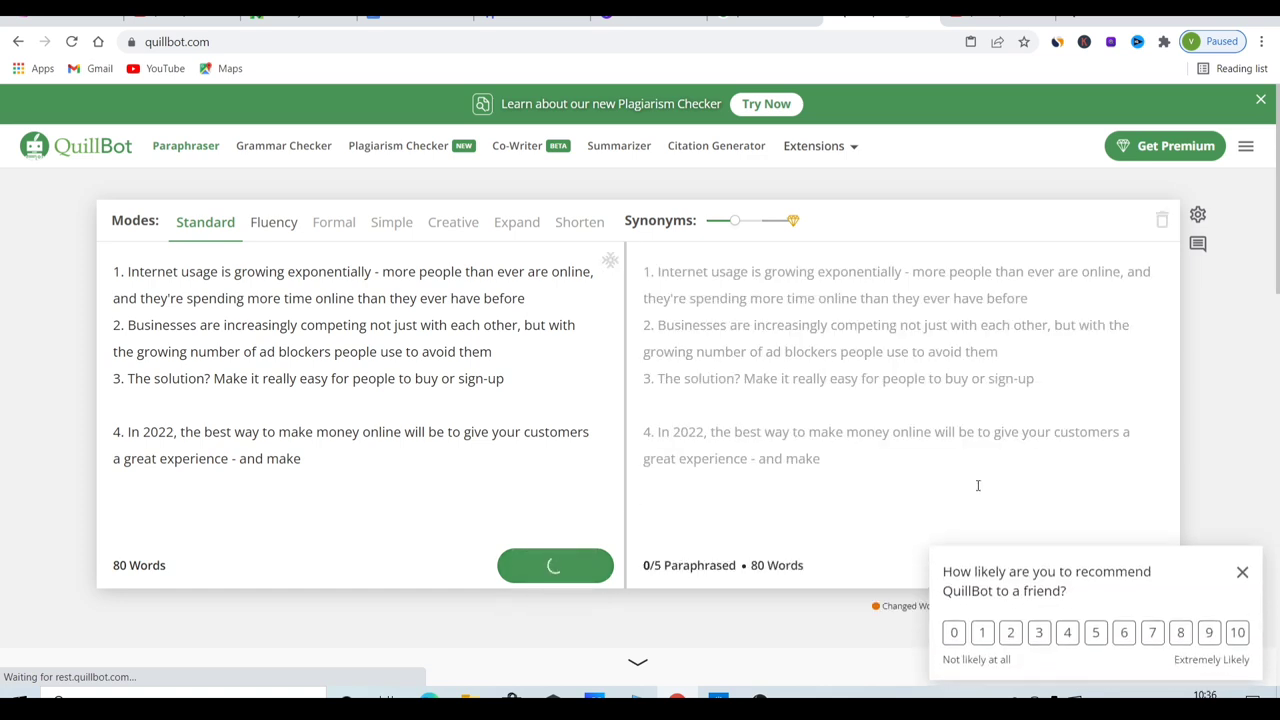
{"action": "left_click", "coordinate": [1242, 574]}
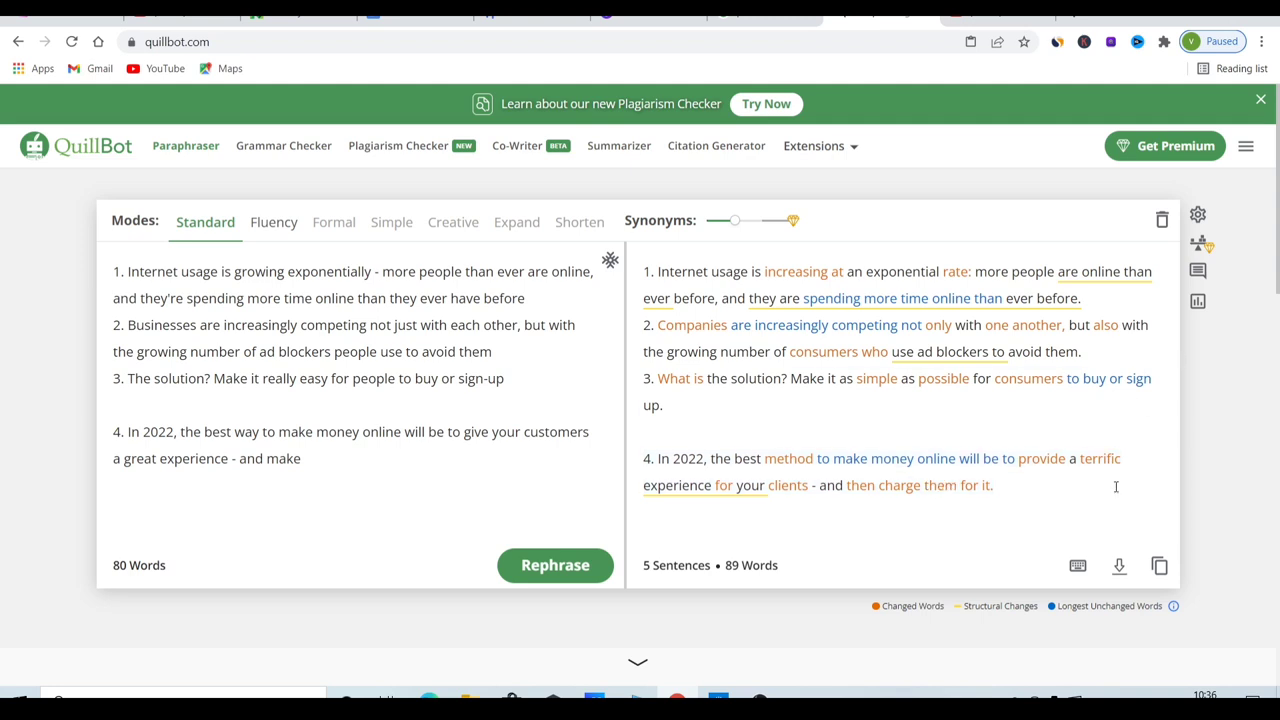
{"action": "left_click", "coordinate": [1159, 567]}
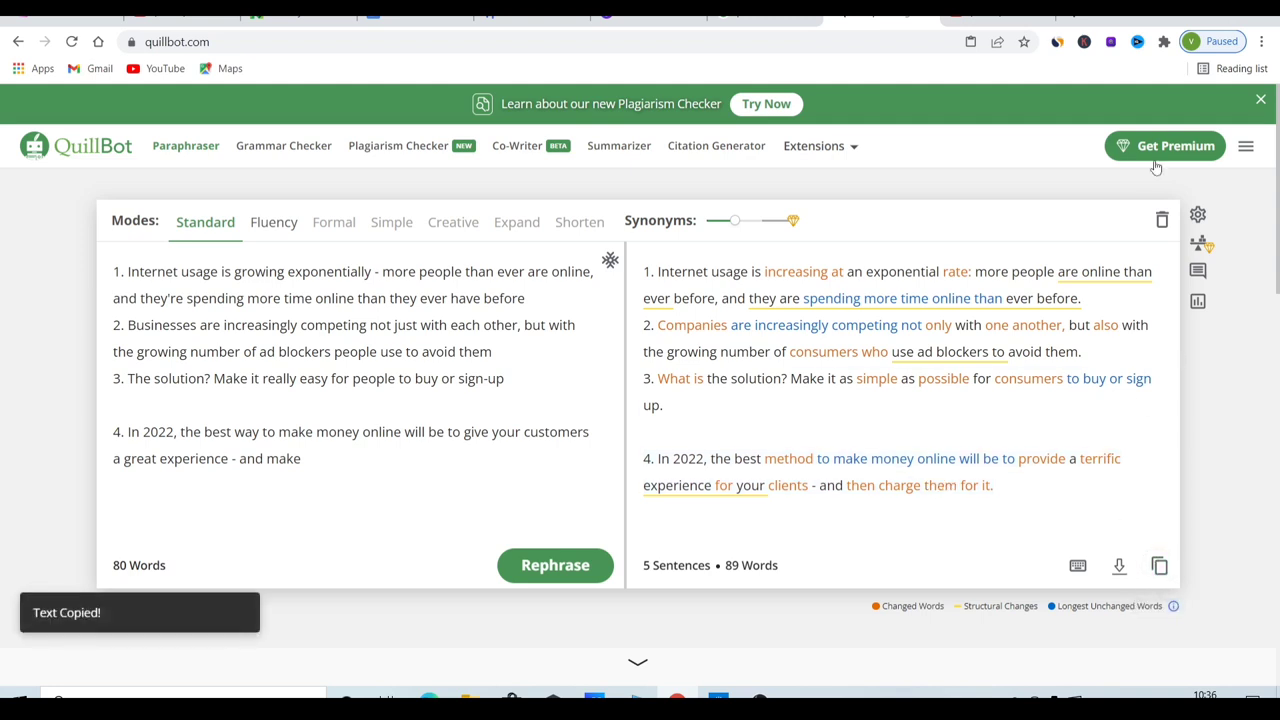
Open Grammarly's plagiarism checker in a new tab, paste the paraphrased outline, scan it for plagiarism and review the report.
{"action": "left_click", "coordinate": [1076, 17]}
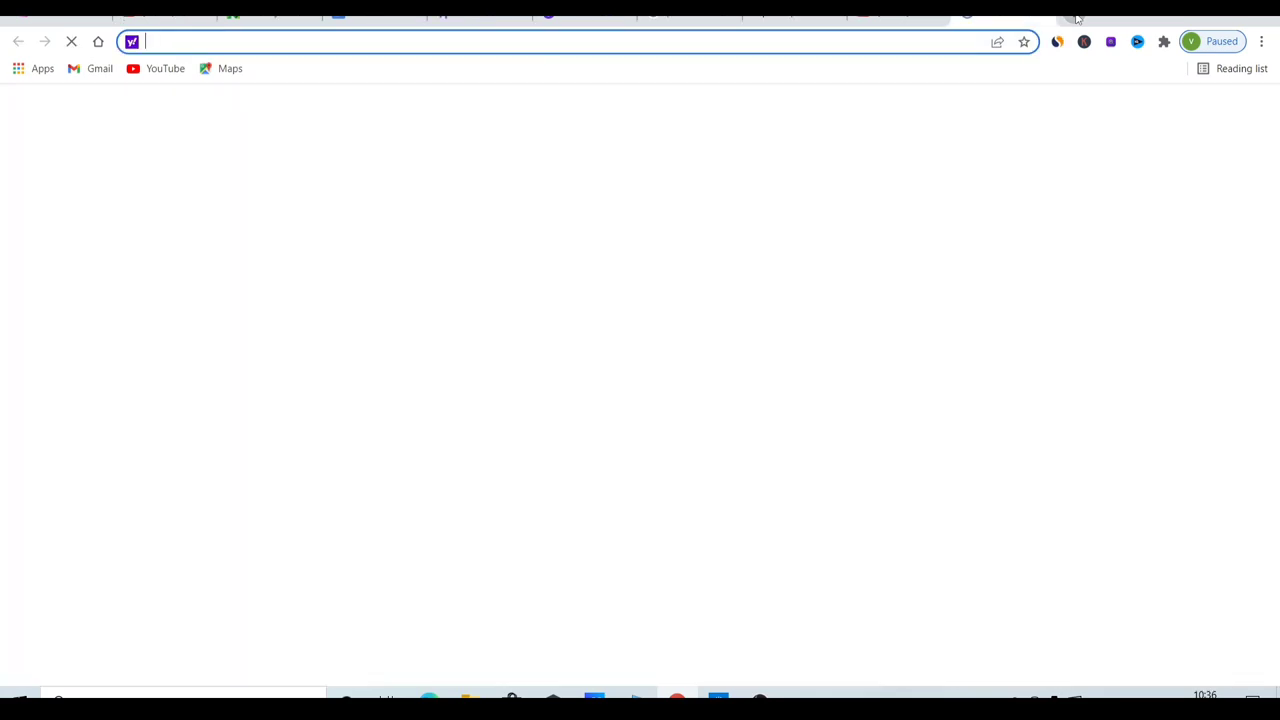
{"action": "type", "text": "g"}
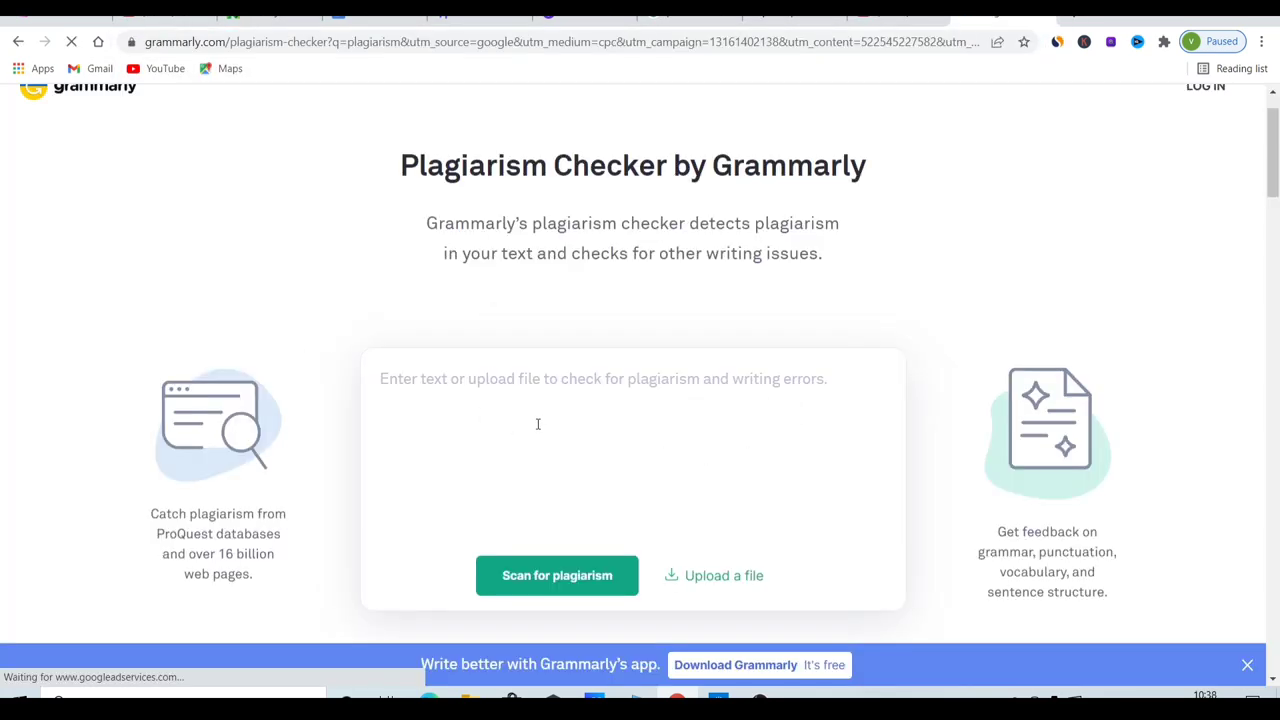
{"action": "left_click", "coordinate": [537, 424]}
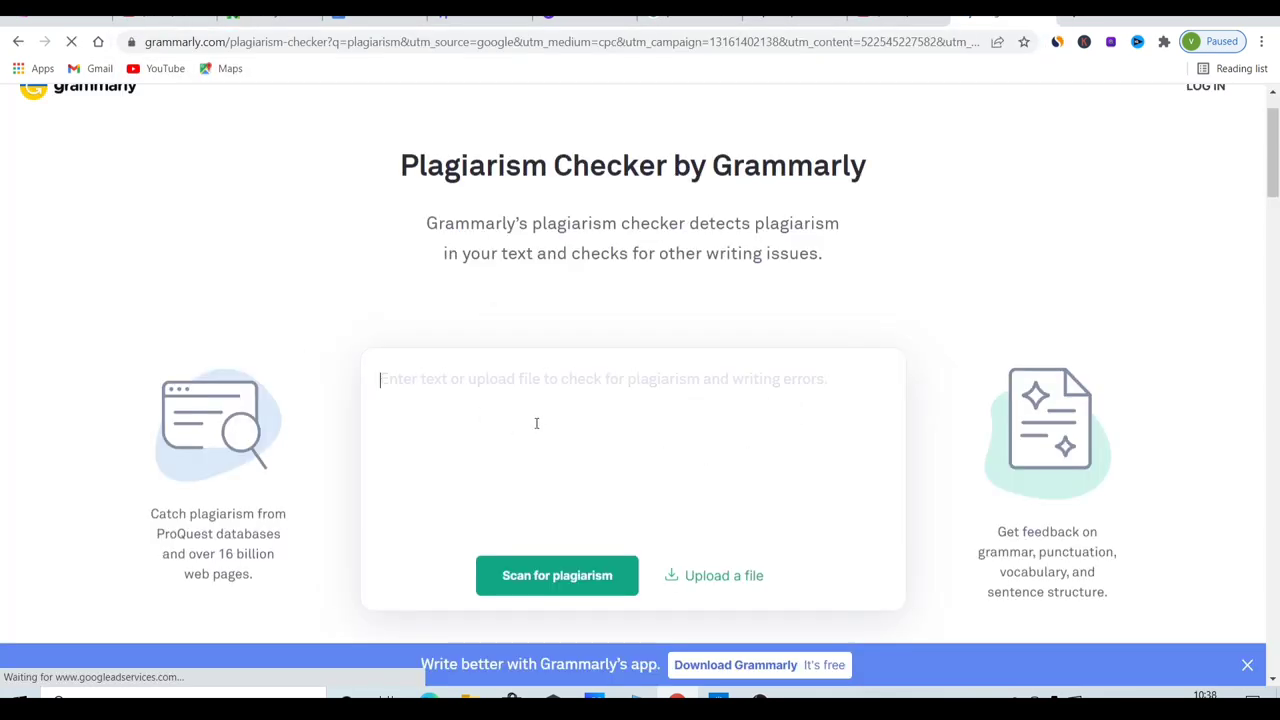
{"action": "key", "text": "ctrl+v"}
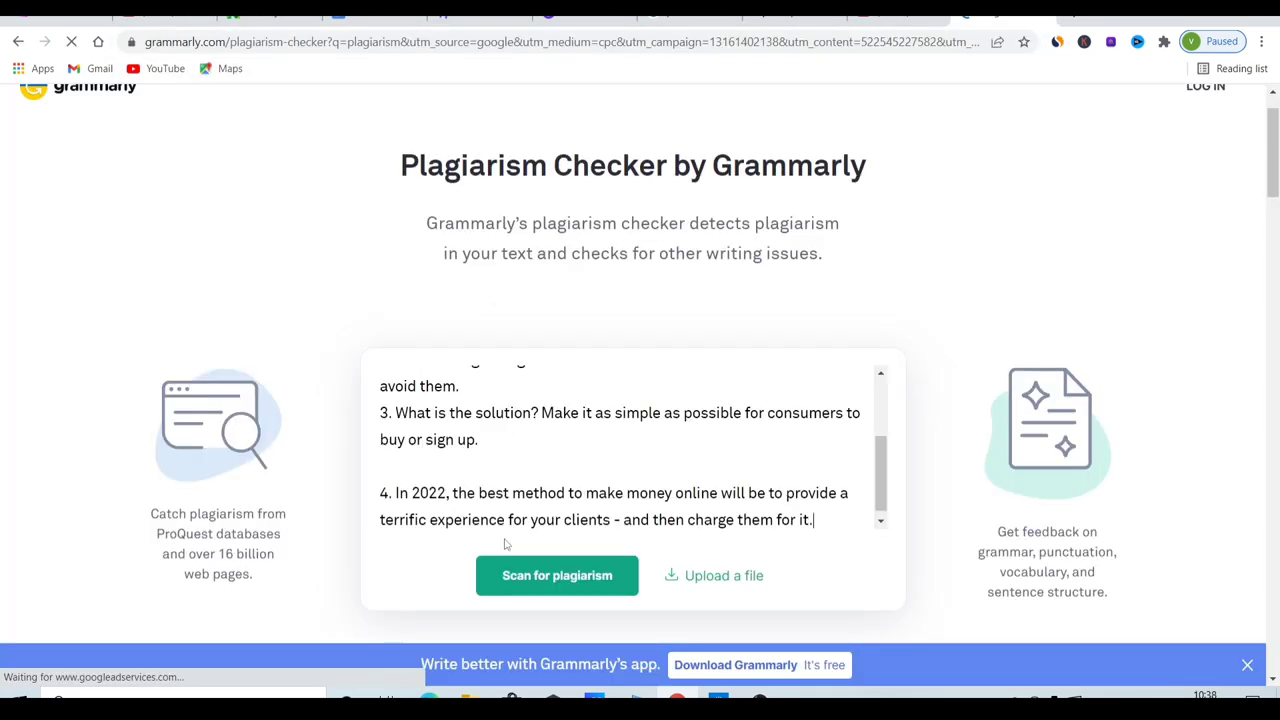
{"action": "left_click", "coordinate": [525, 581]}
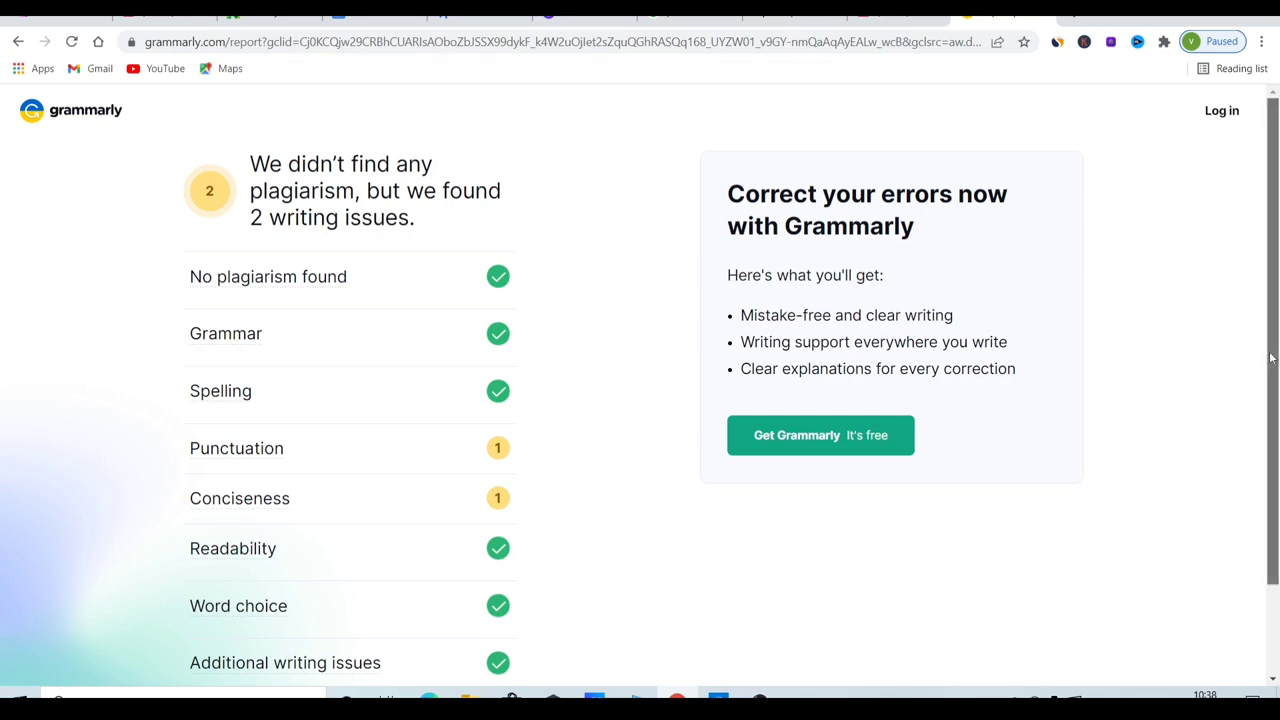
{"action": "mouse_move", "coordinate": [1271, 357]}
{"action": "left_mouse_down"}
{"action": "mouse_move", "coordinate": [1270, 446]}
{"action": "mouse_move", "coordinate": [1268, 368]}
{"action": "left_mouse_up"}
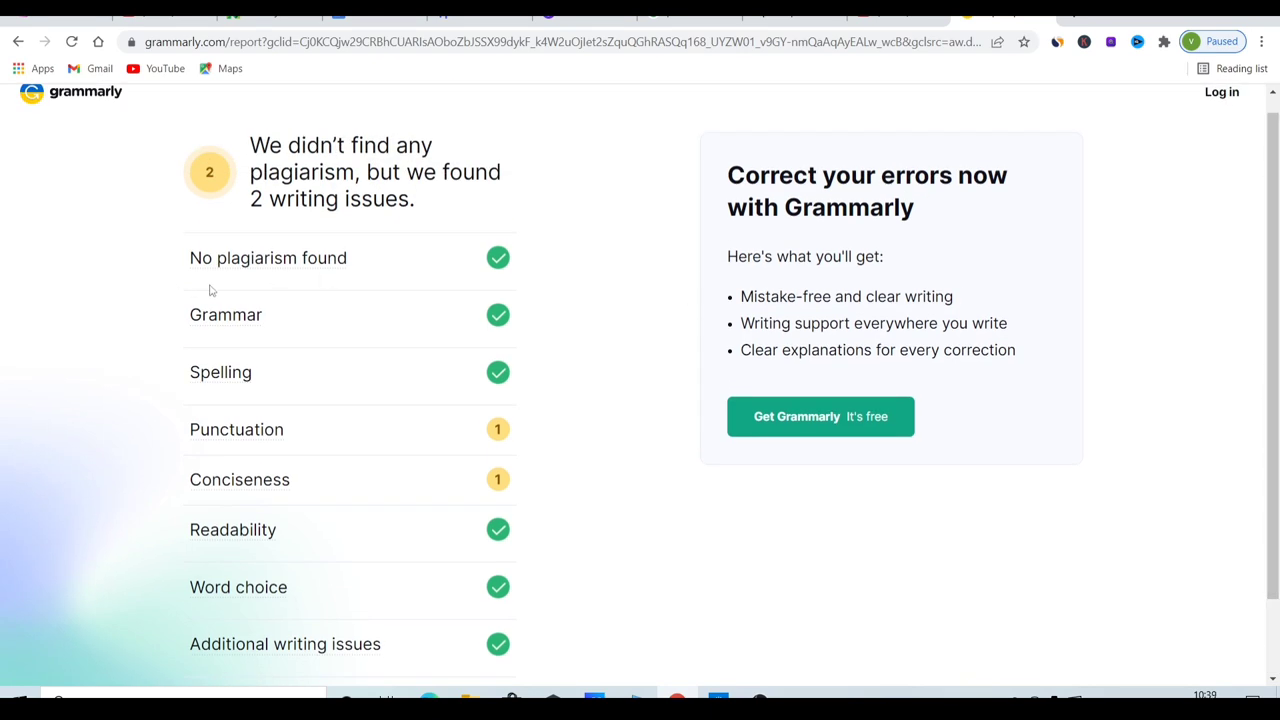
{"action": "scroll", "coordinate": [210, 290], "scroll_direction": "up", "scroll_amount": 2}
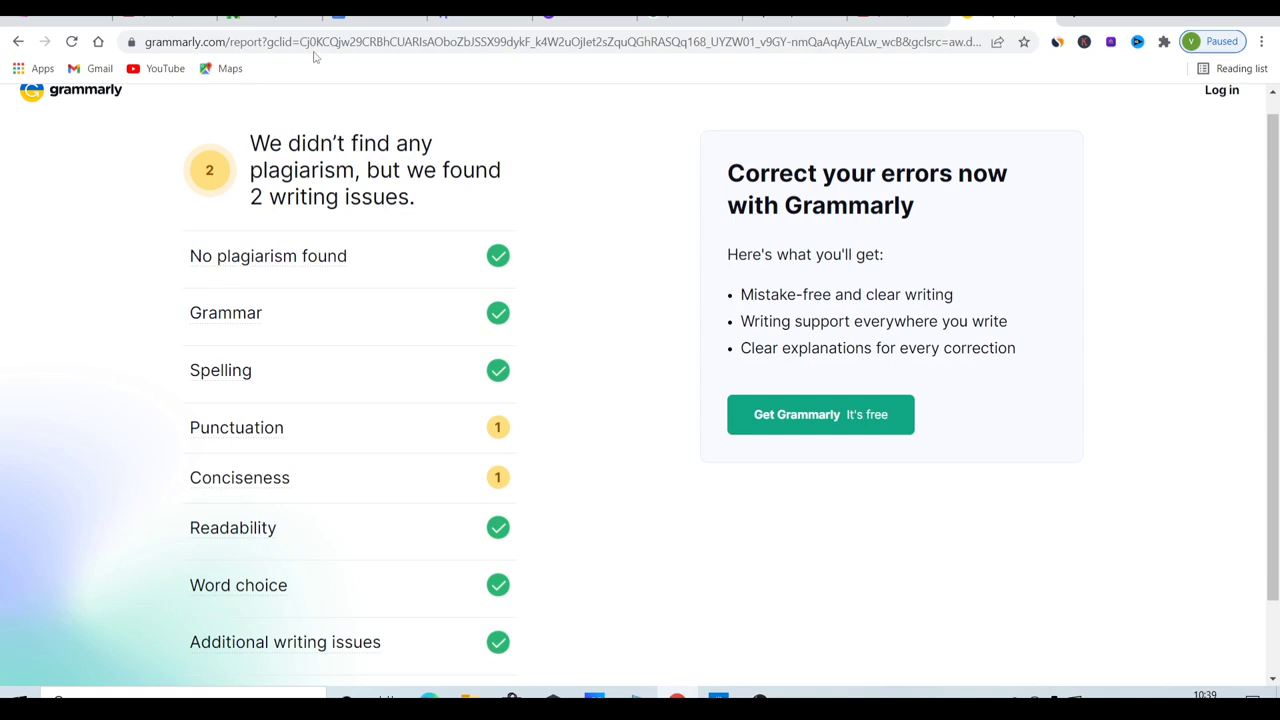
Return to the Google Docs document and paste the section "1. Pick up freelance work online" below the outline, separated by blank lines.
{"action": "left_click", "coordinate": [378, 22]}
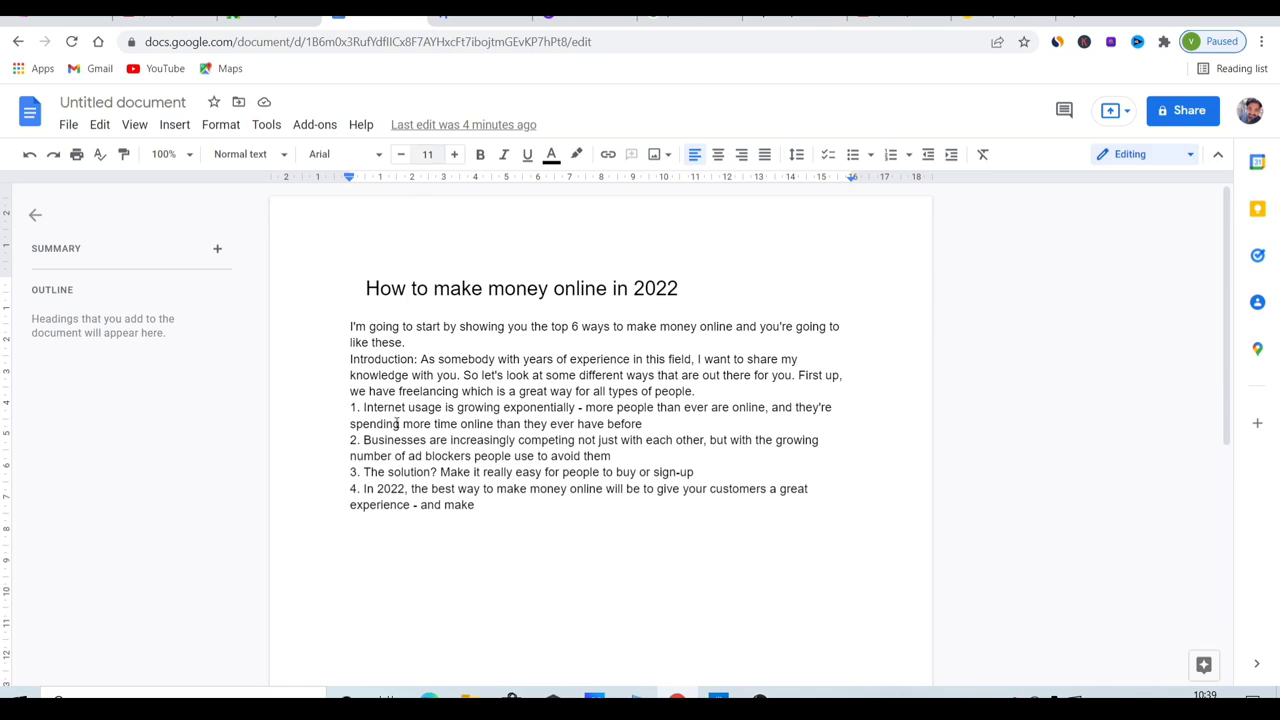
{"action": "key", "text": "Return"}
{"action": "key", "text": "Return"}
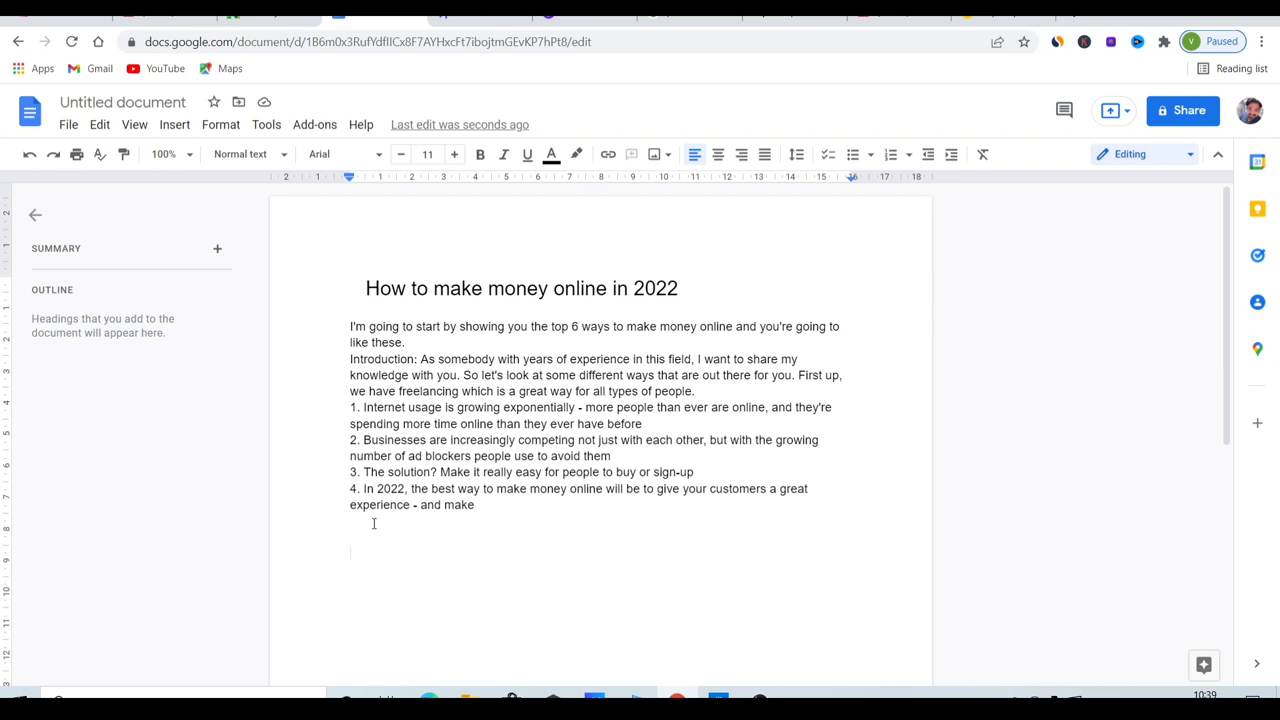
{"action": "key", "text": "ctrl+v"}
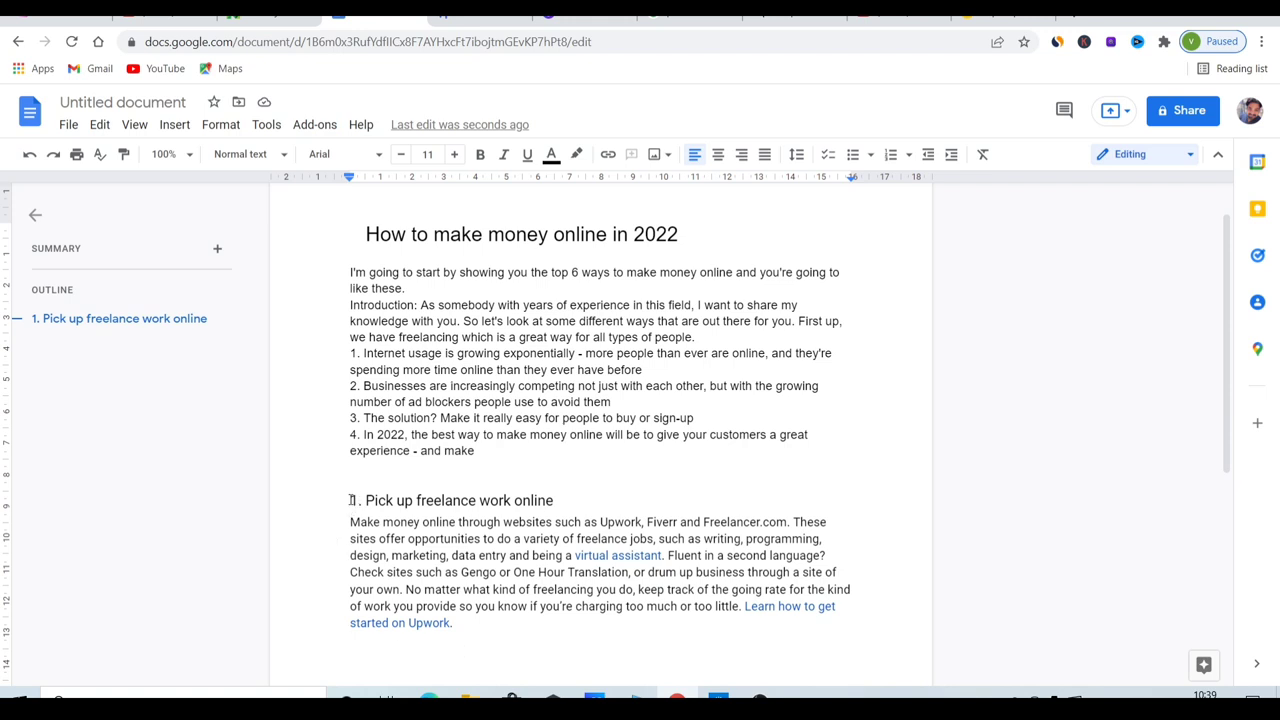
{"action": "left_click_drag", "start_coordinate": [352, 500], "coordinate": [519, 494]}
{"action": "left_click", "coordinate": [519, 486]}
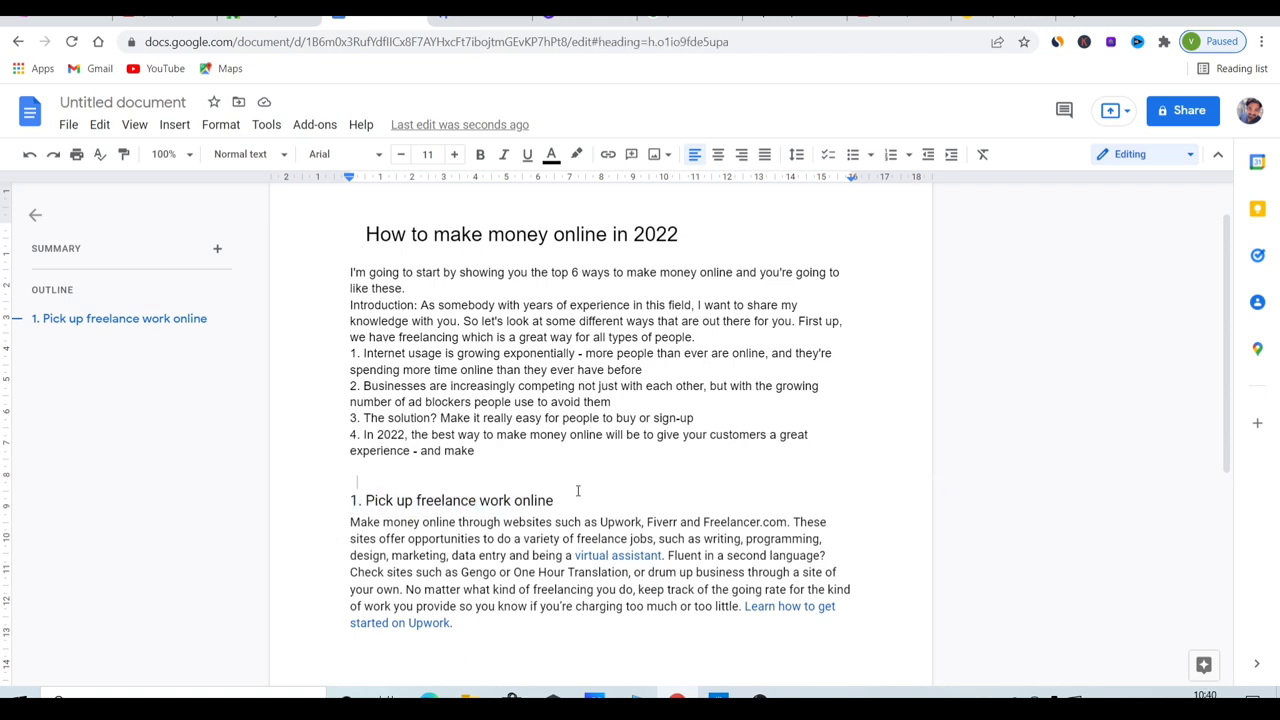
Make the heading "1. Pick up freelance work online" bold and clear the selection.
{"action": "triple_click", "coordinate": [577, 490]}
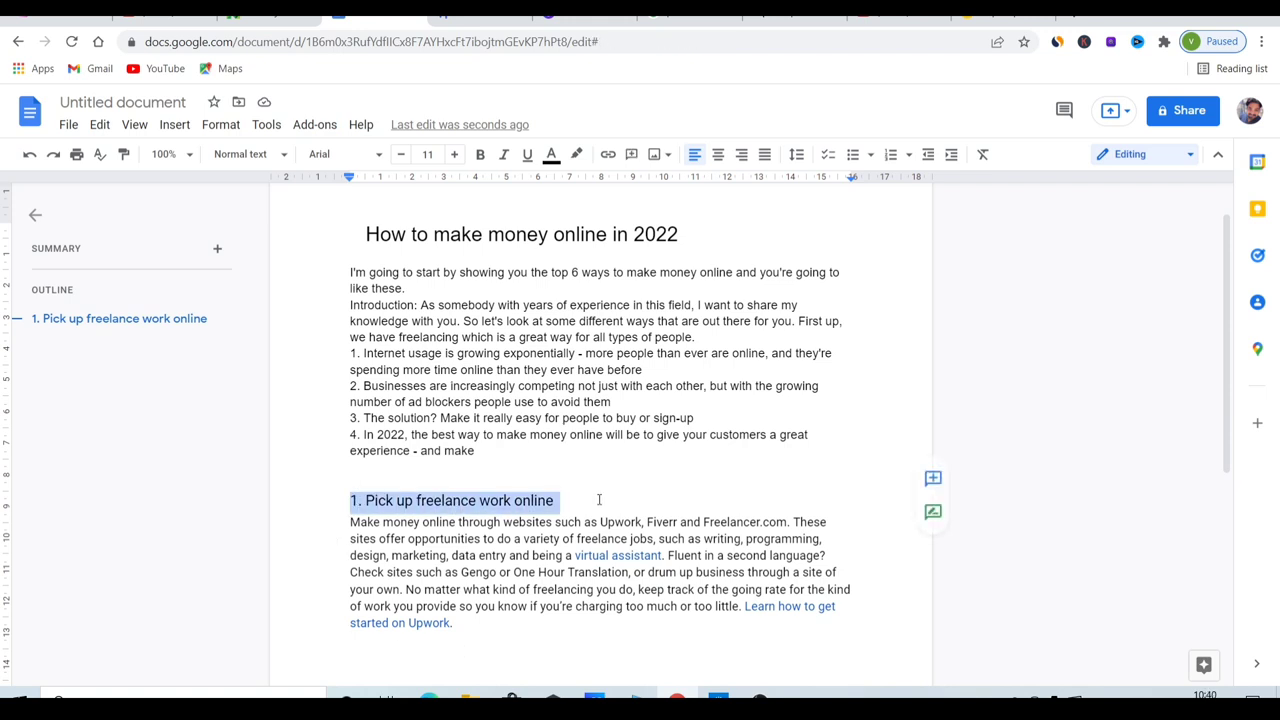
{"action": "left_click", "coordinate": [481, 156]}
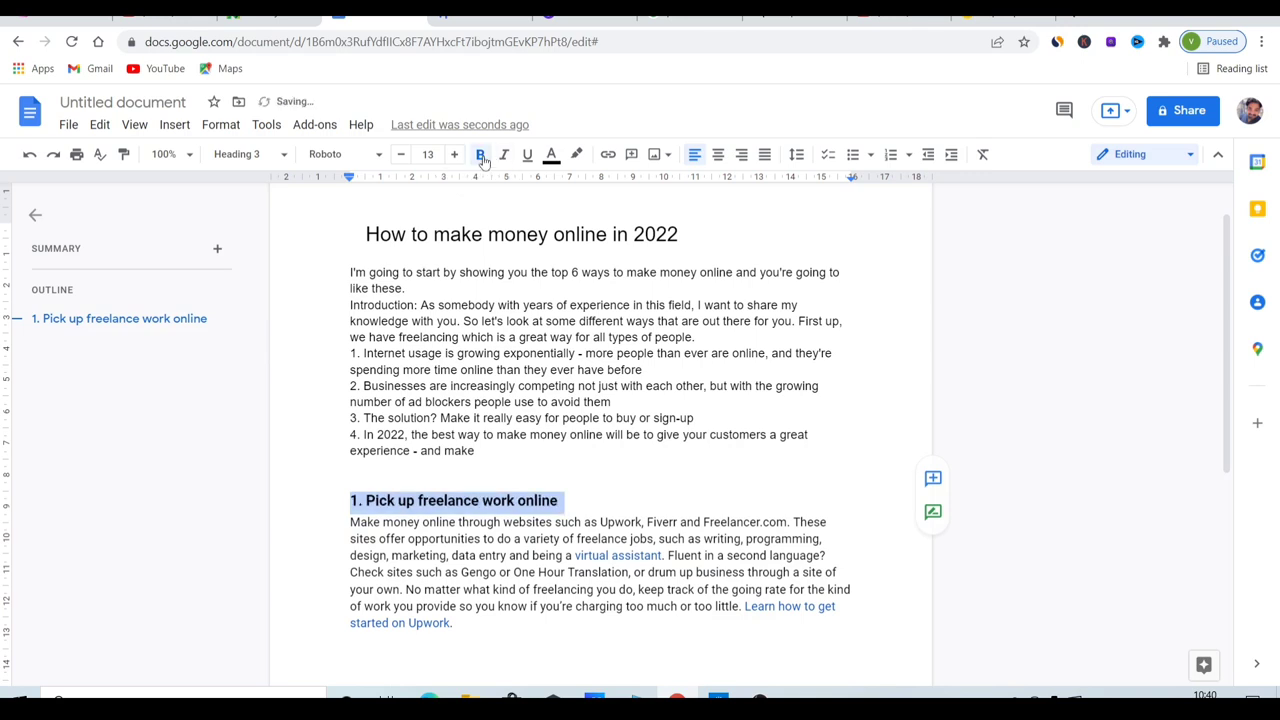
{"action": "left_click", "coordinate": [694, 494]}
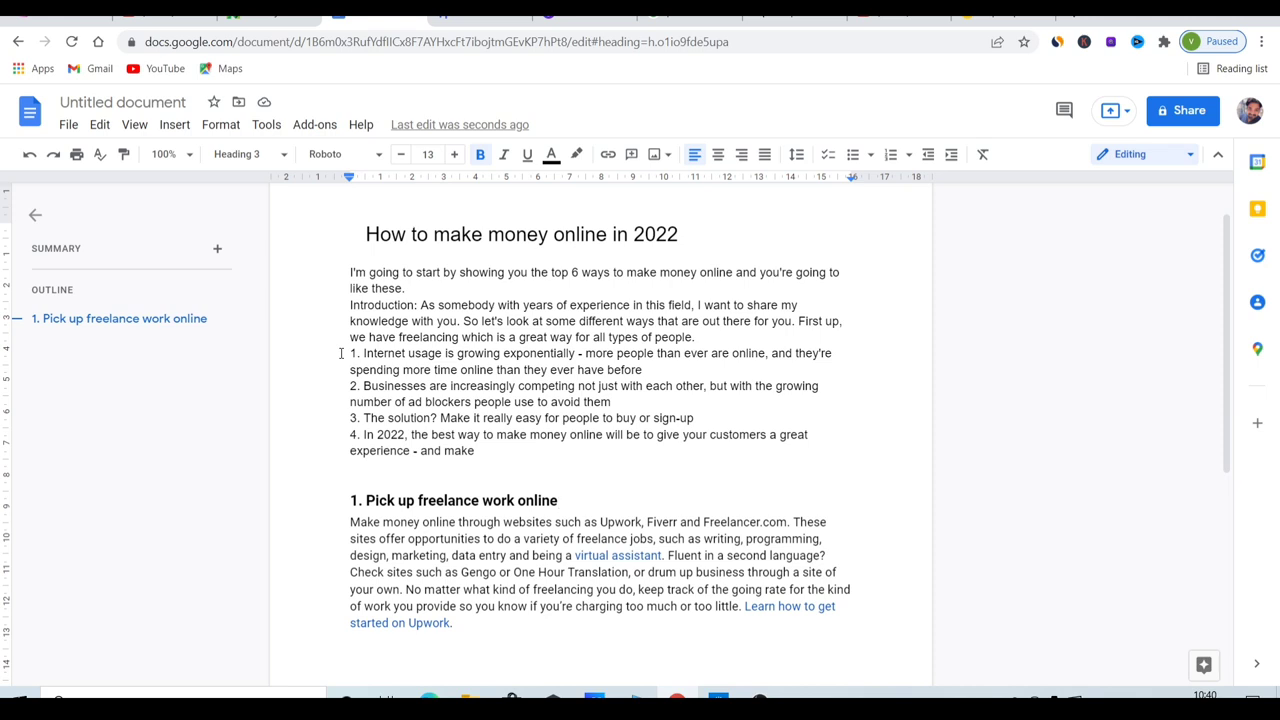
Switch to Voicemaker, search Google in a new tab for "speechelo price", look over the results and close that tab.
{"action": "left_click", "coordinate": [469, 18]}
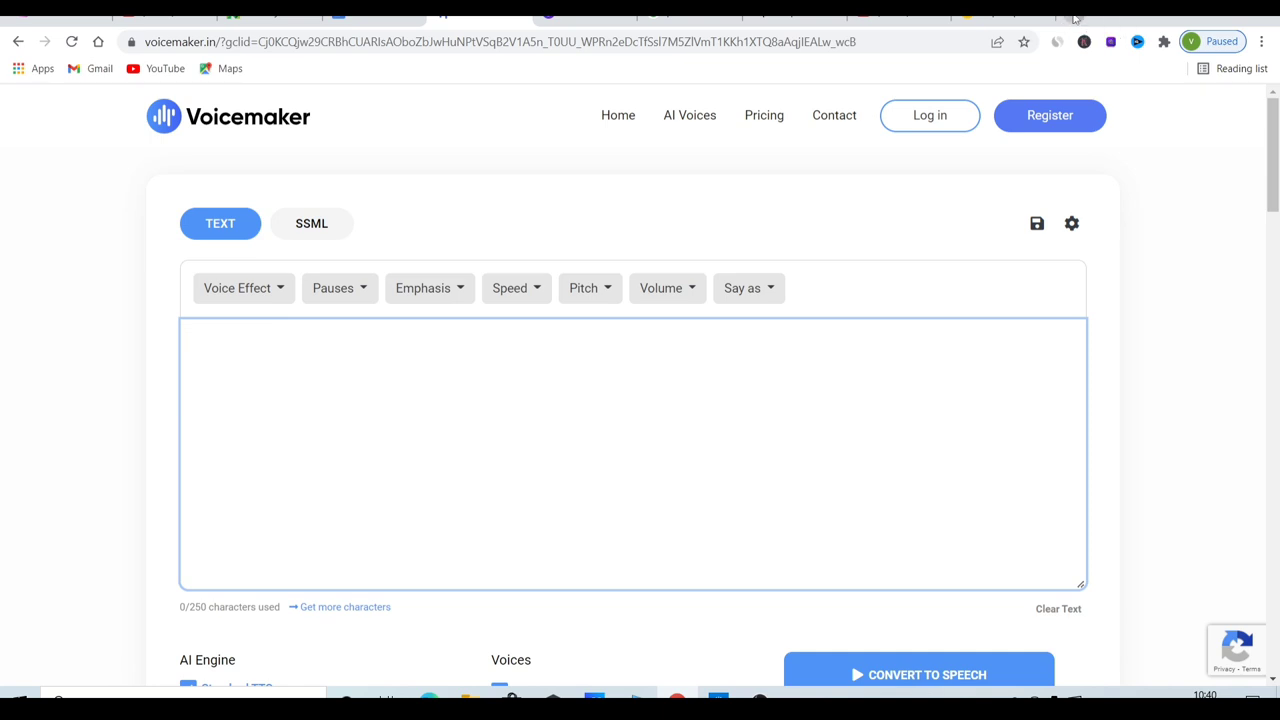
{"action": "left_click", "coordinate": [1074, 18]}
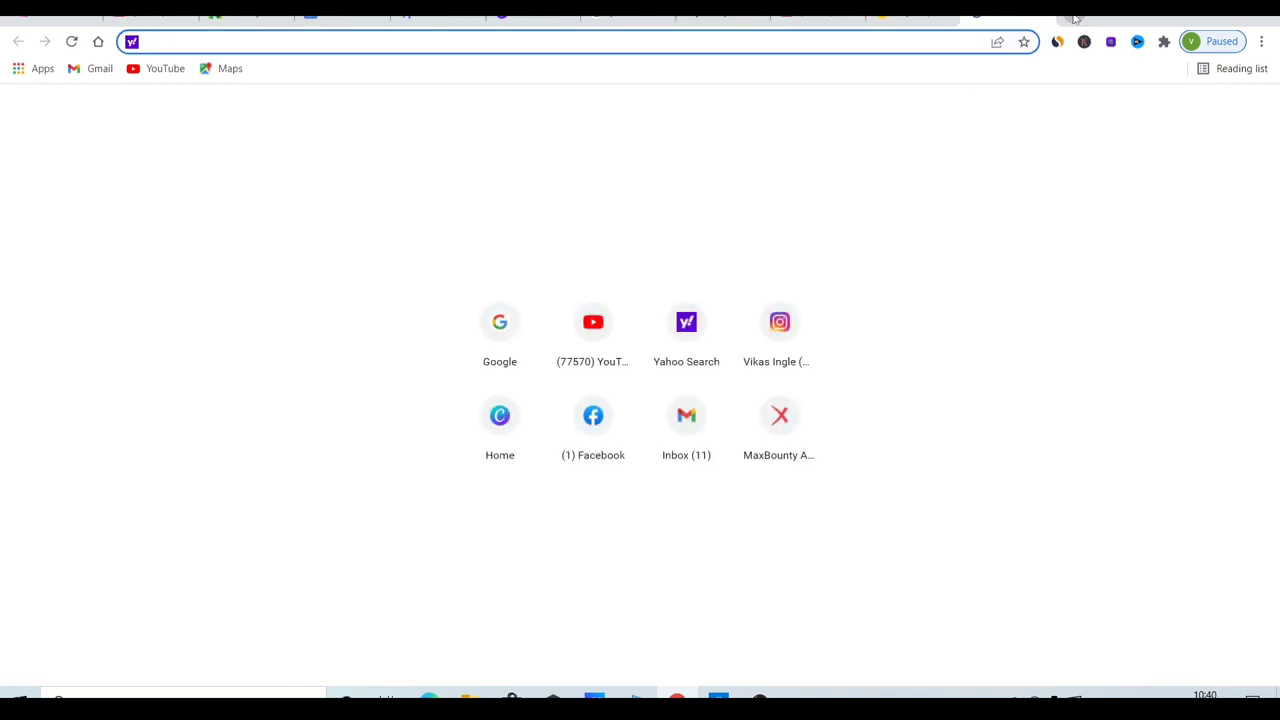
{"action": "type", "text": "google.com"}
{"action": "key", "text": "Return"}
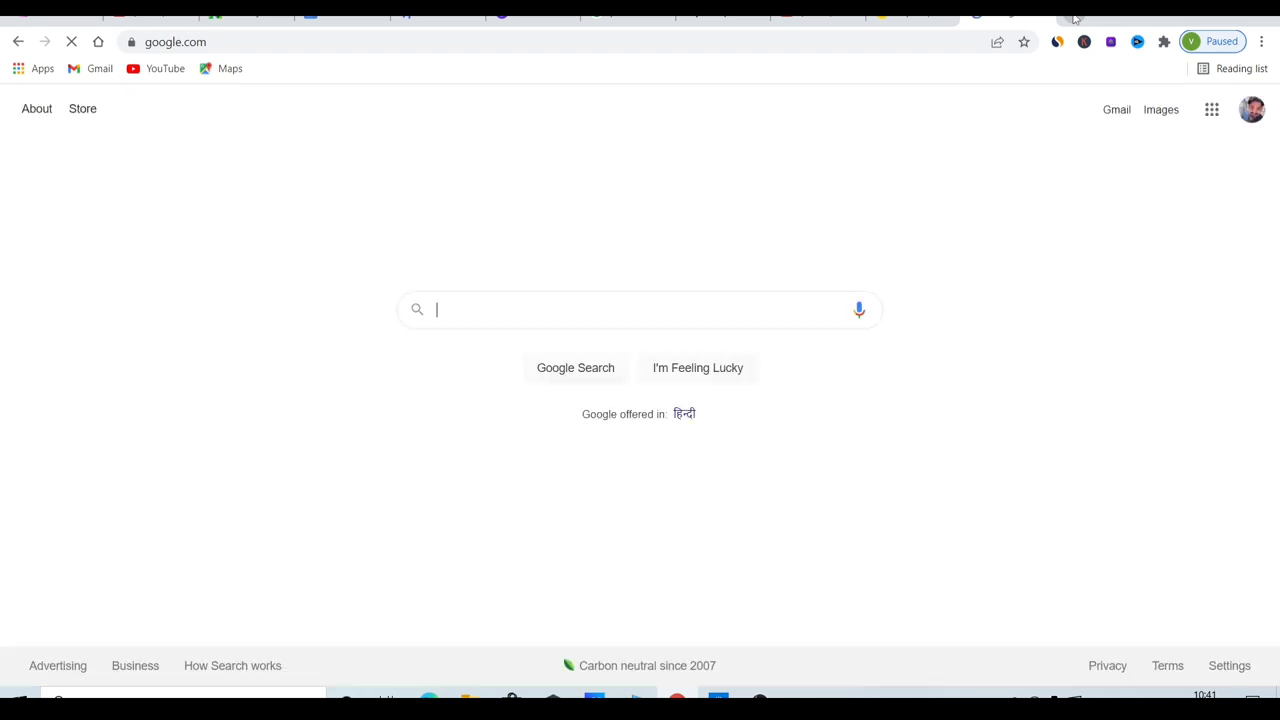
{"action": "type", "text": "speechlo"}
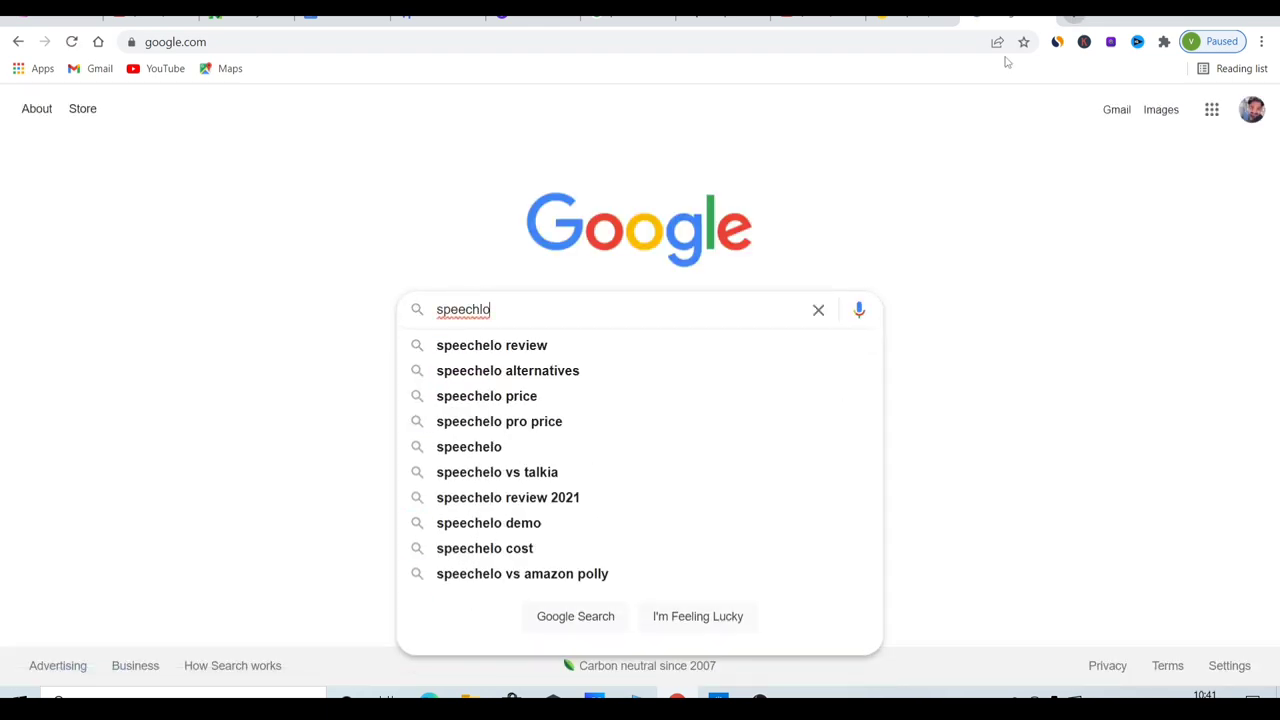
{"action": "left_click", "coordinate": [477, 397]}
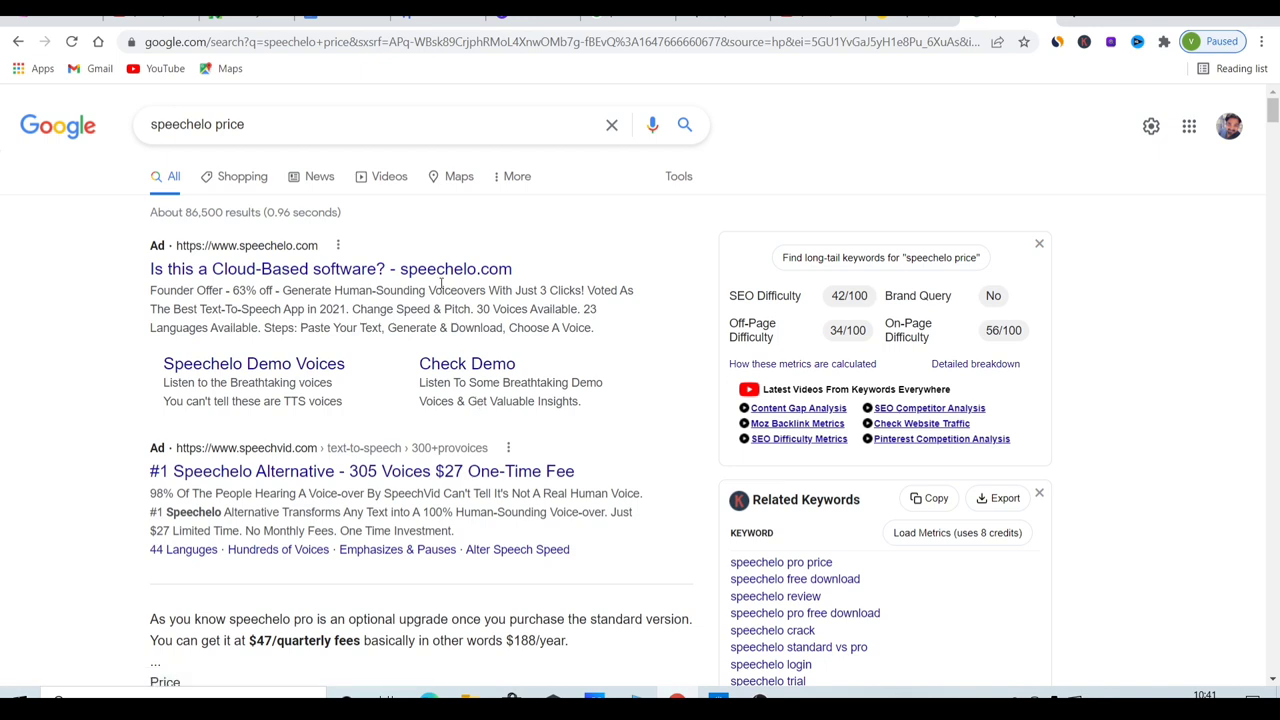
{"action": "left_click", "coordinate": [1033, 17]}
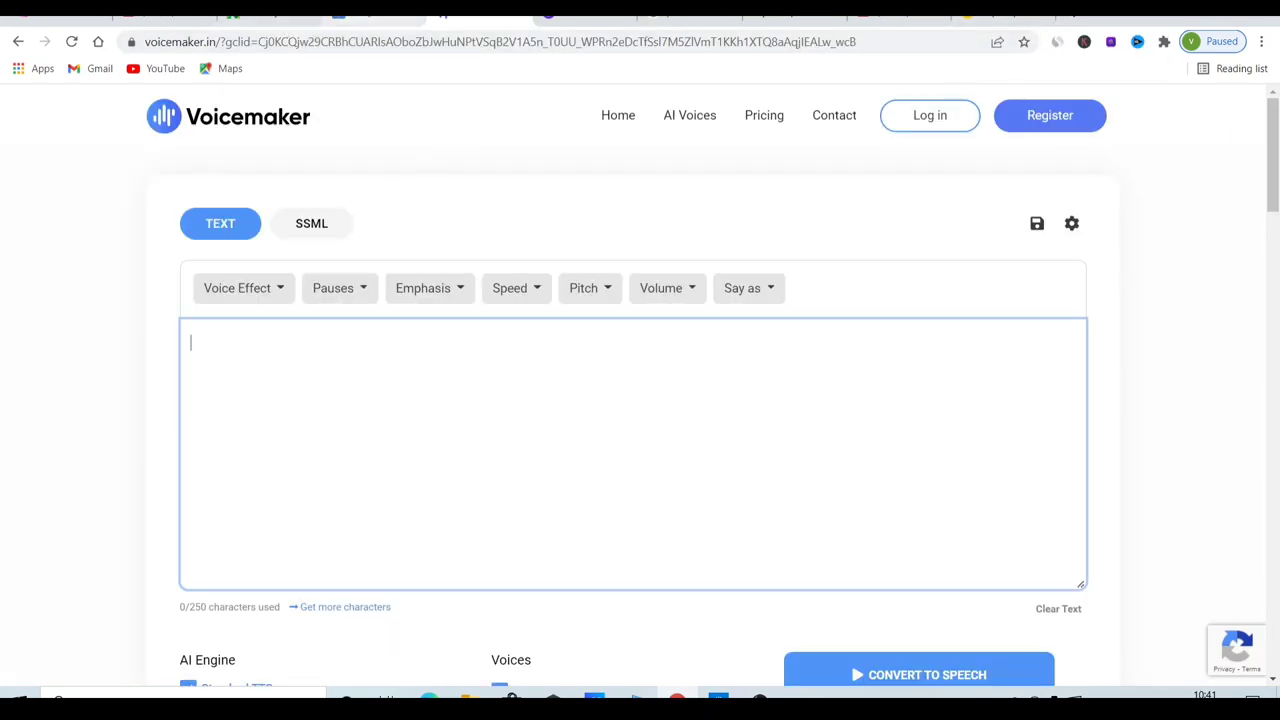
Copy the introduction and four-point outline from the Google Docs document and paste them into the Voicemaker text box.
{"action": "left_click", "coordinate": [372, 17]}
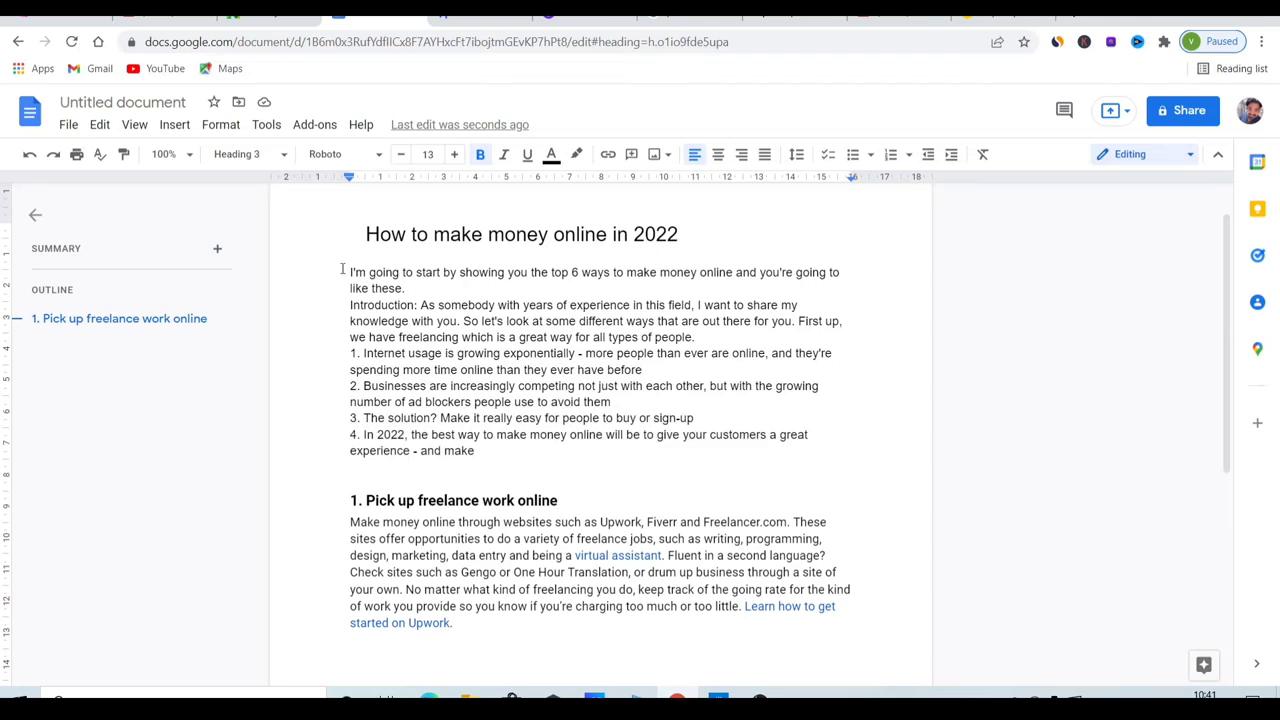
{"action": "left_click_drag", "start_coordinate": [342, 268], "coordinate": [751, 467]}
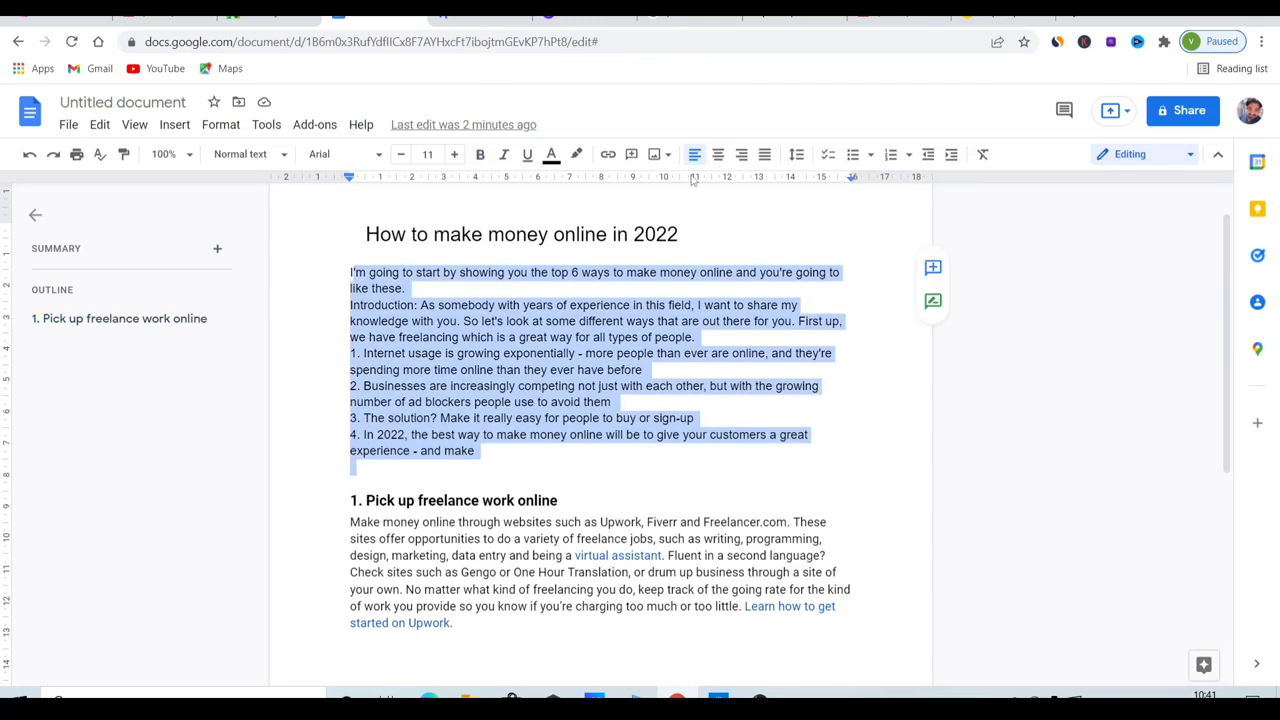
{"action": "left_click", "coordinate": [472, 20]}
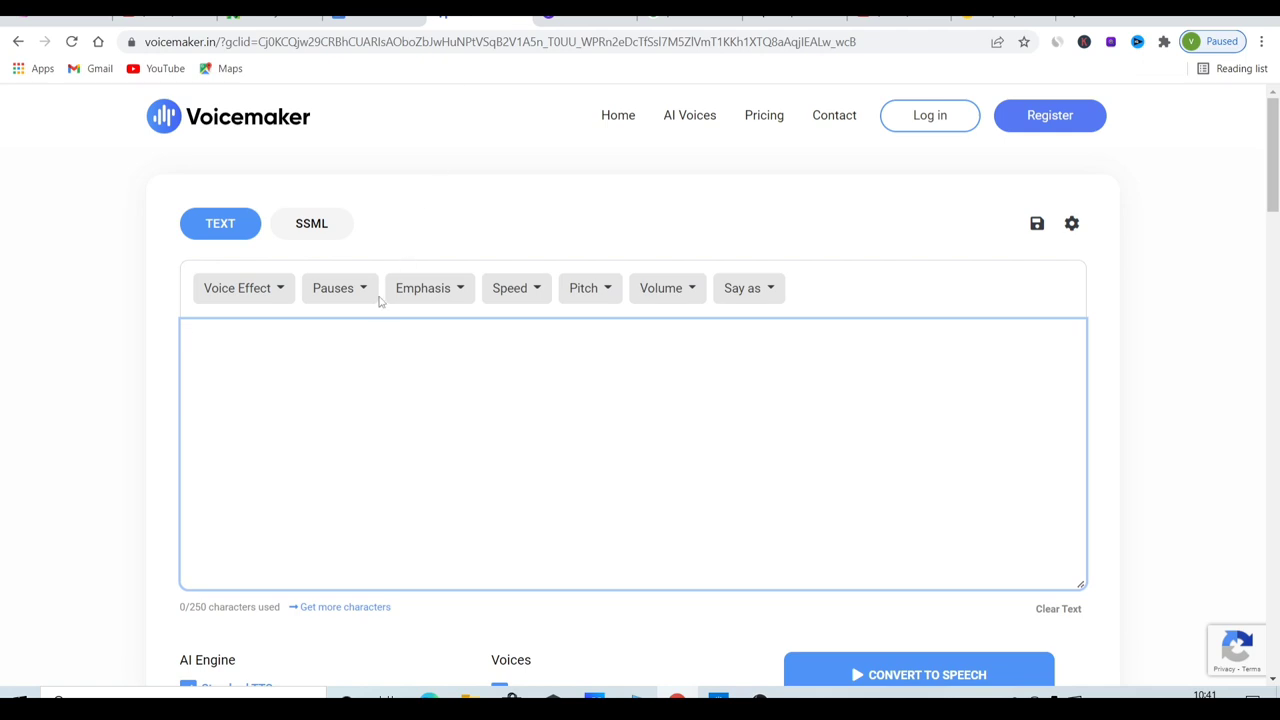
{"action": "type", "text": "'m going to start by showing you the top 6 ways to make money online and you're going to like these. Introduction: As somebody with years of experience in this field, I want to share my knowledge with you. So let's look at some different ways that ar"}
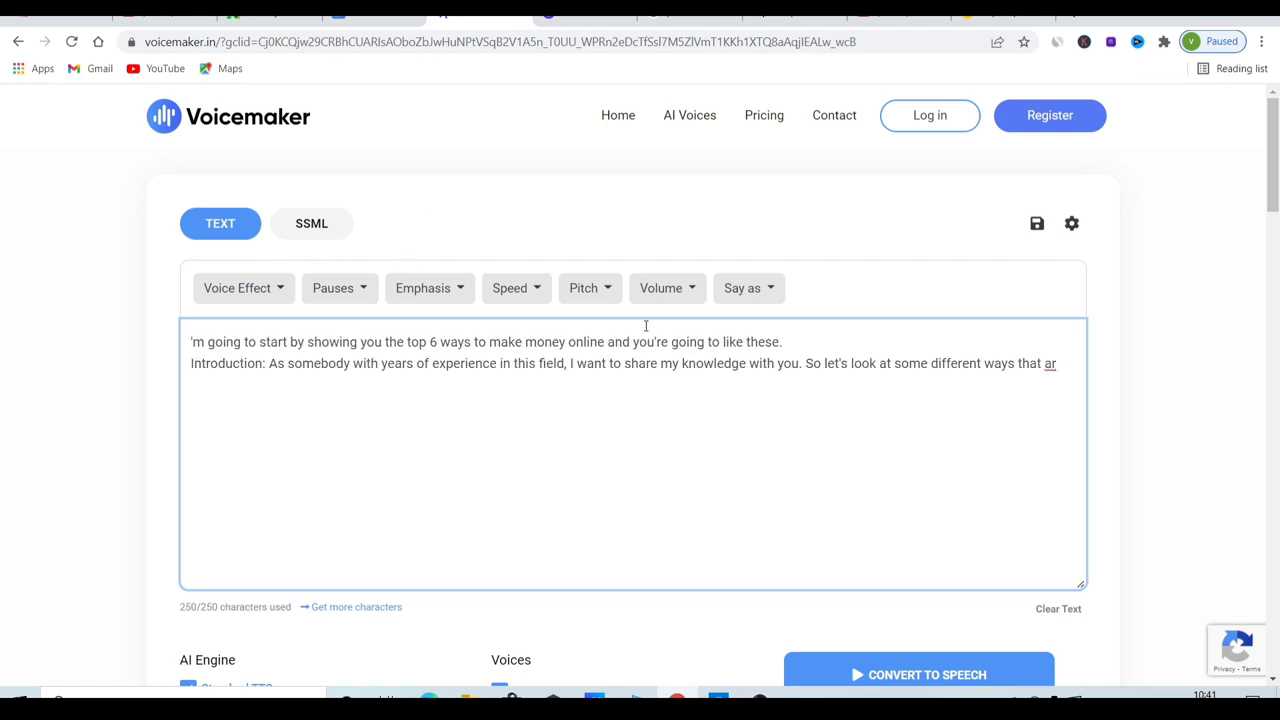
Choose the "Joey, Male" voice and convert the pasted script text to speech.
{"action": "left_click_drag", "start_coordinate": [1277, 157], "coordinate": [1276, 225]}
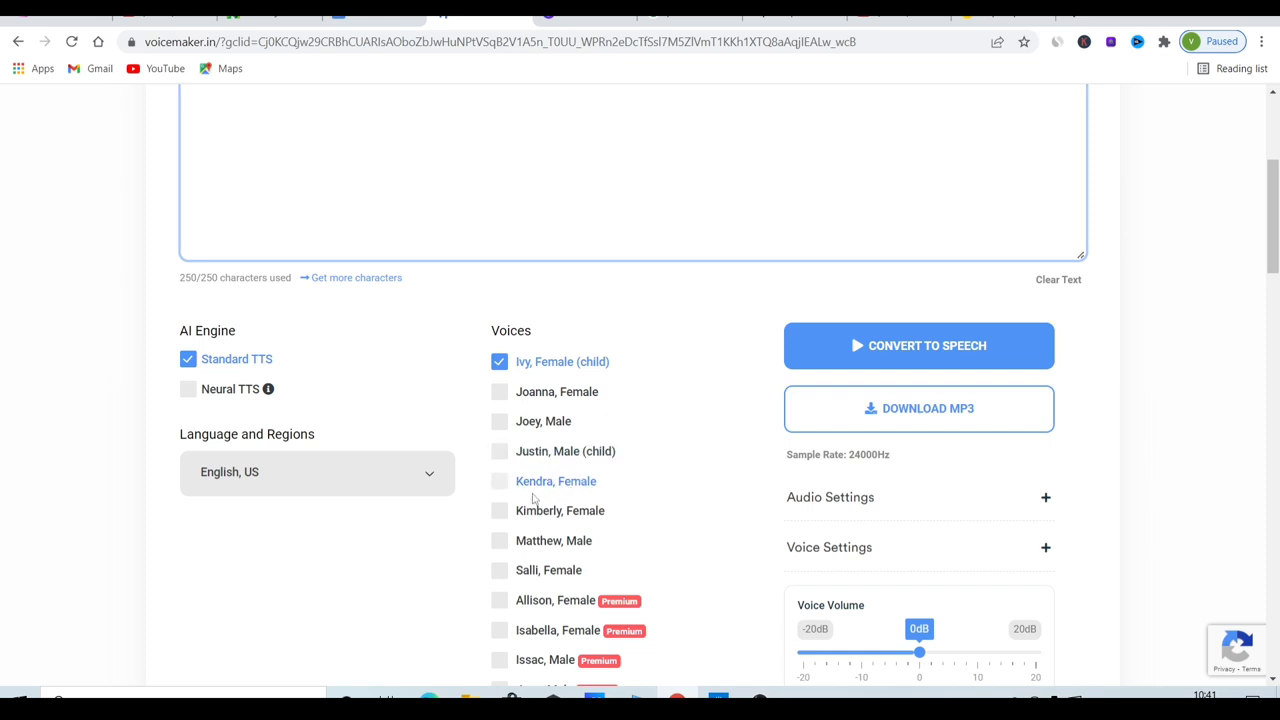
{"action": "left_click", "coordinate": [497, 427]}
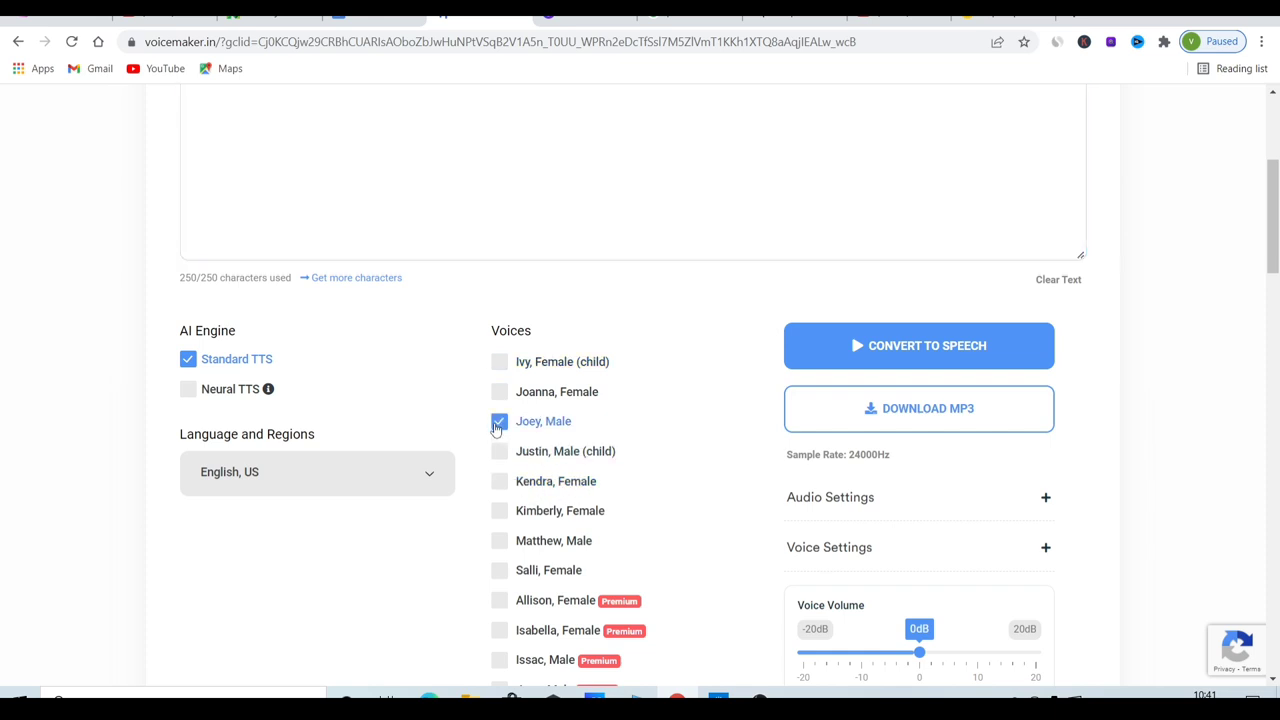
{"action": "left_click", "coordinate": [855, 355]}
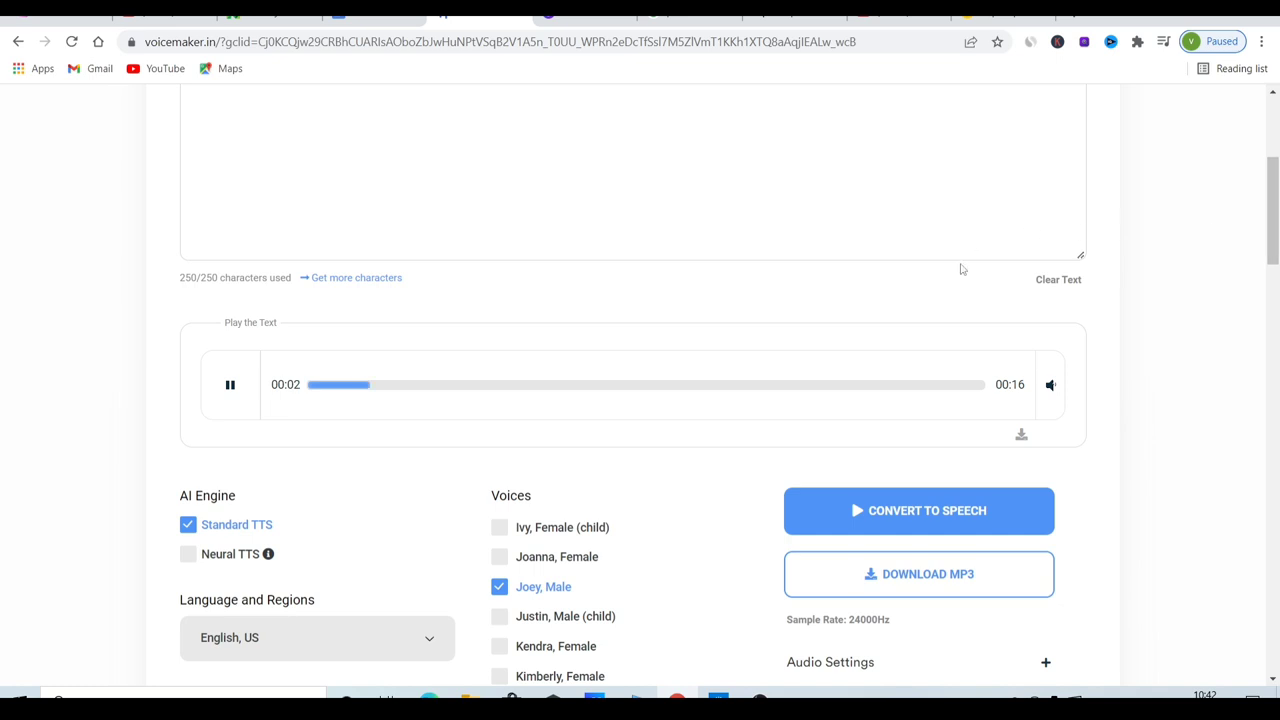
Preview part of the generated voiceover, pause the playback and download the audio as an MP3.
{"action": "left_click", "coordinate": [232, 391]}
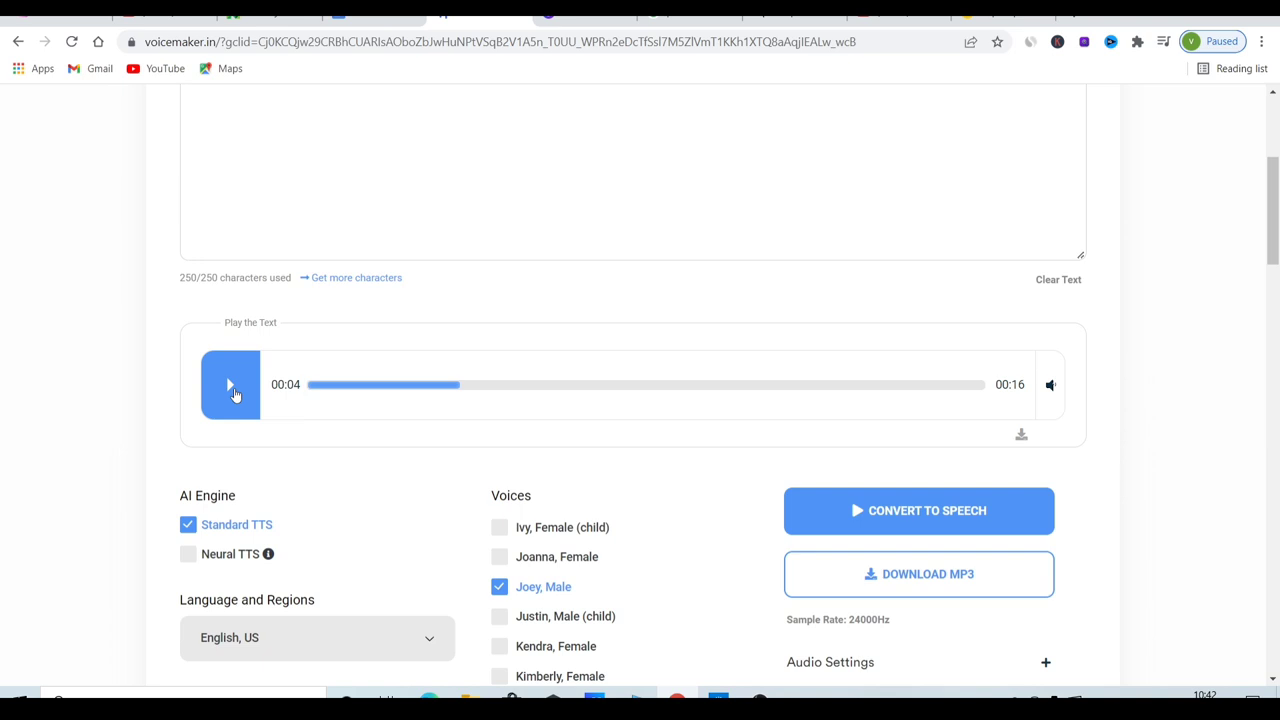
{"action": "left_click", "coordinate": [232, 390]}
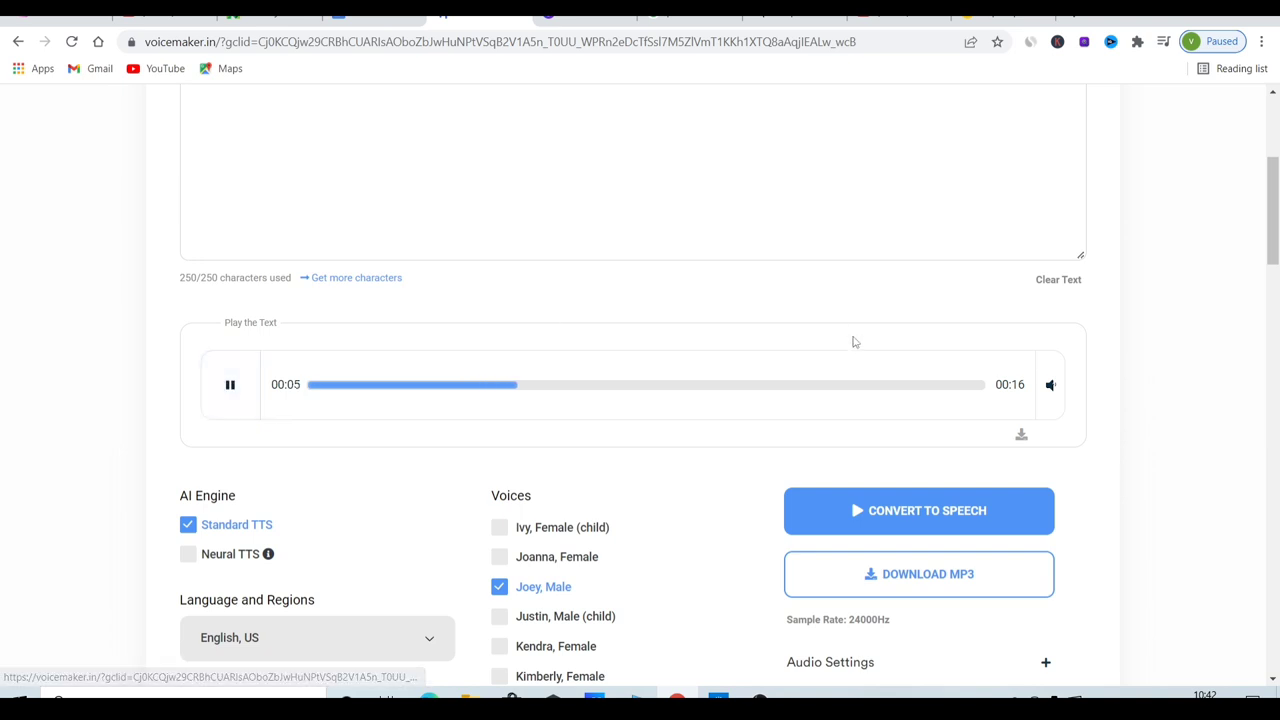
{"action": "left_click", "coordinate": [226, 390]}
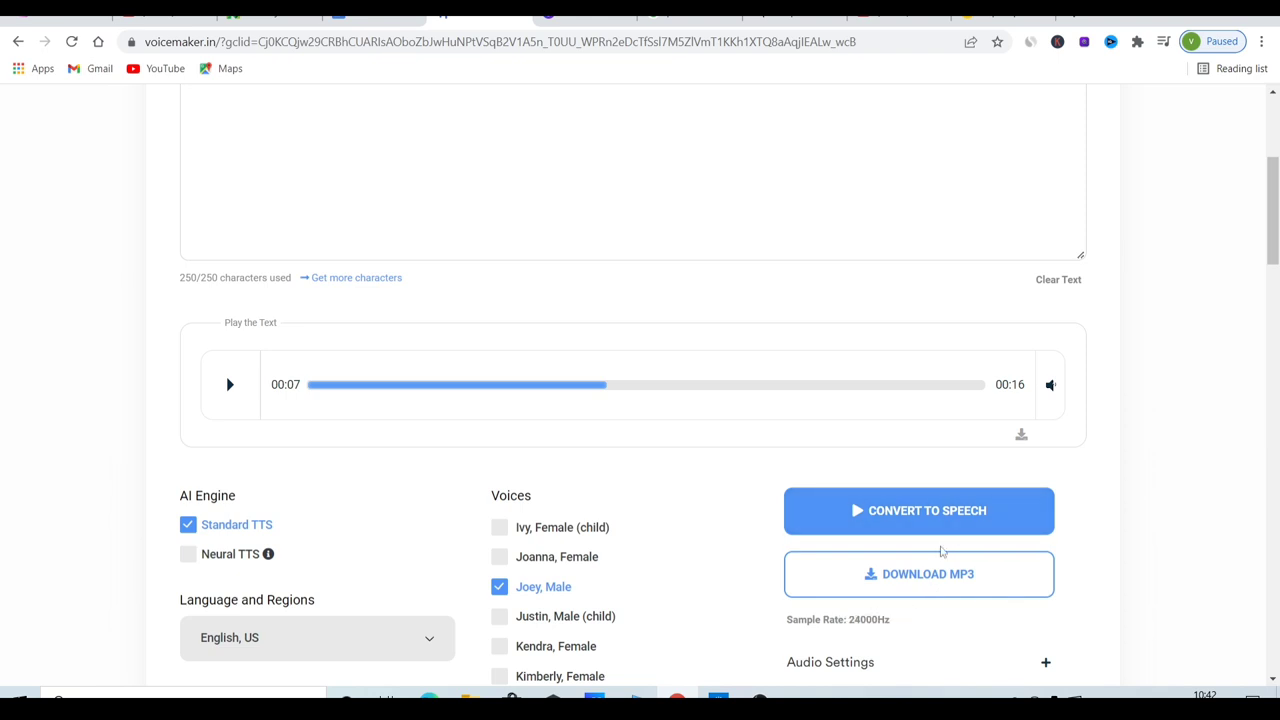
{"action": "left_click", "coordinate": [926, 593]}
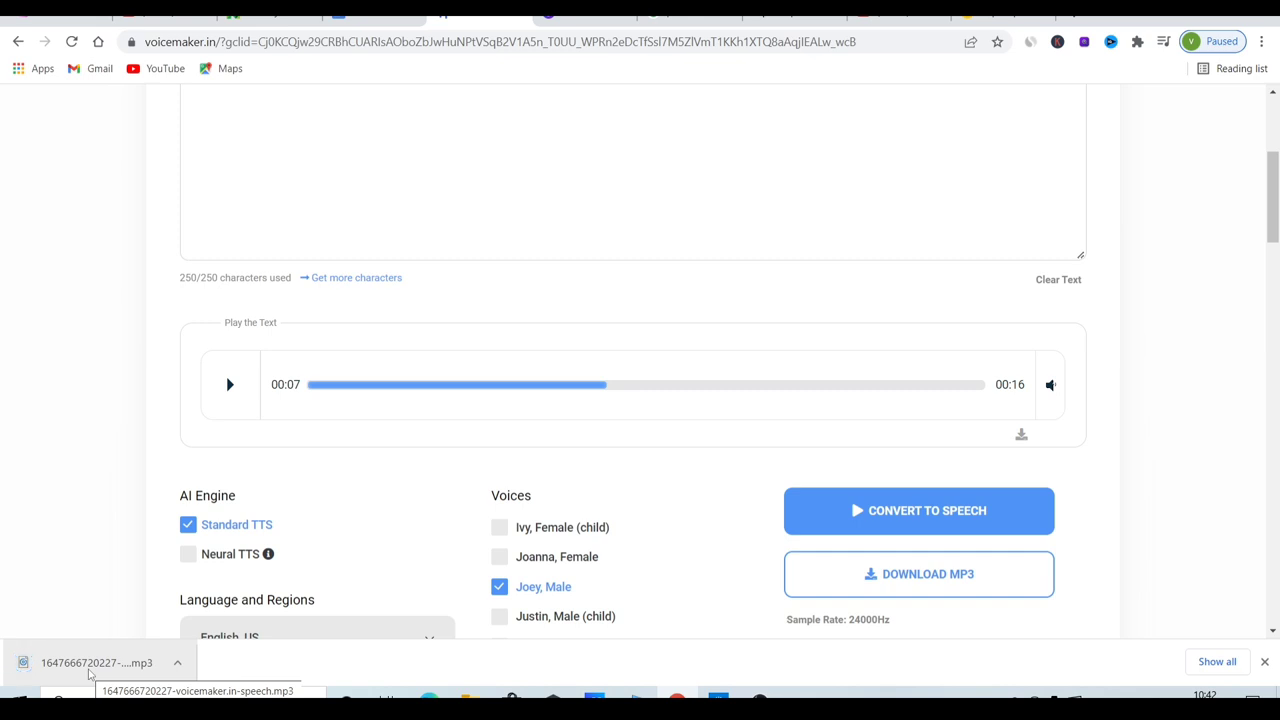
{"action": "left_click", "coordinate": [356, 20]}
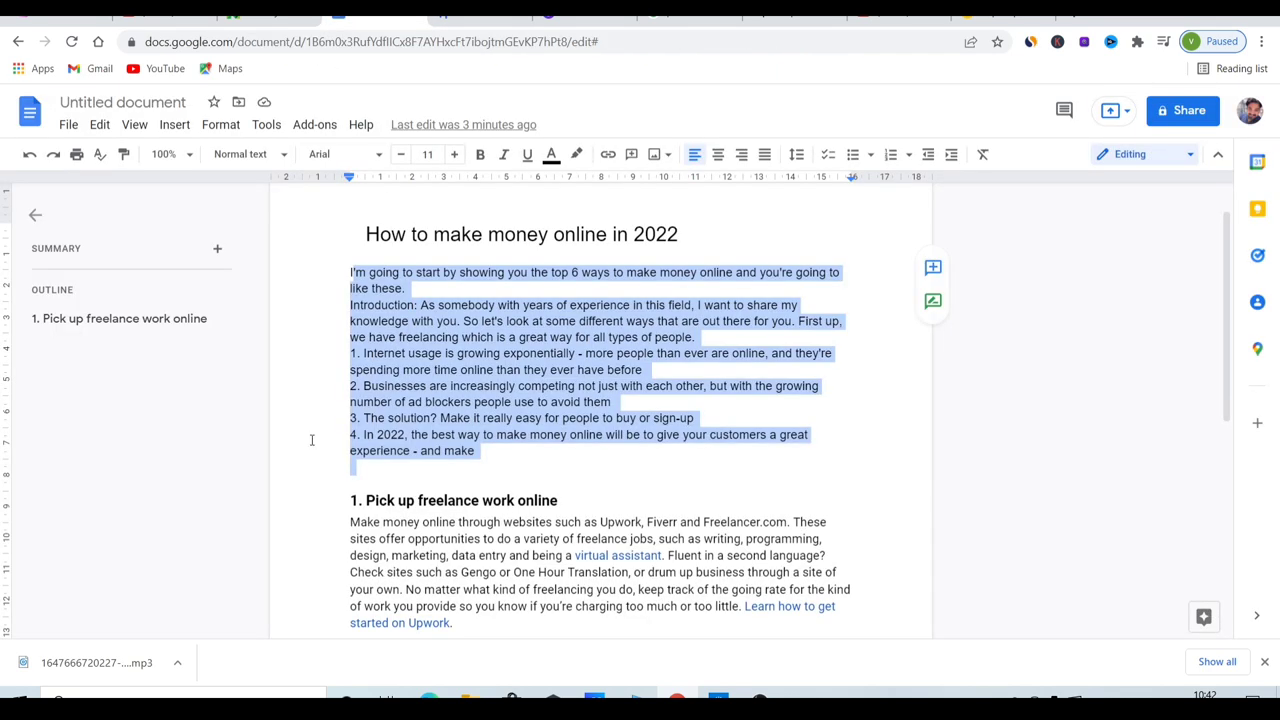
{"action": "left_click", "coordinate": [311, 436]}
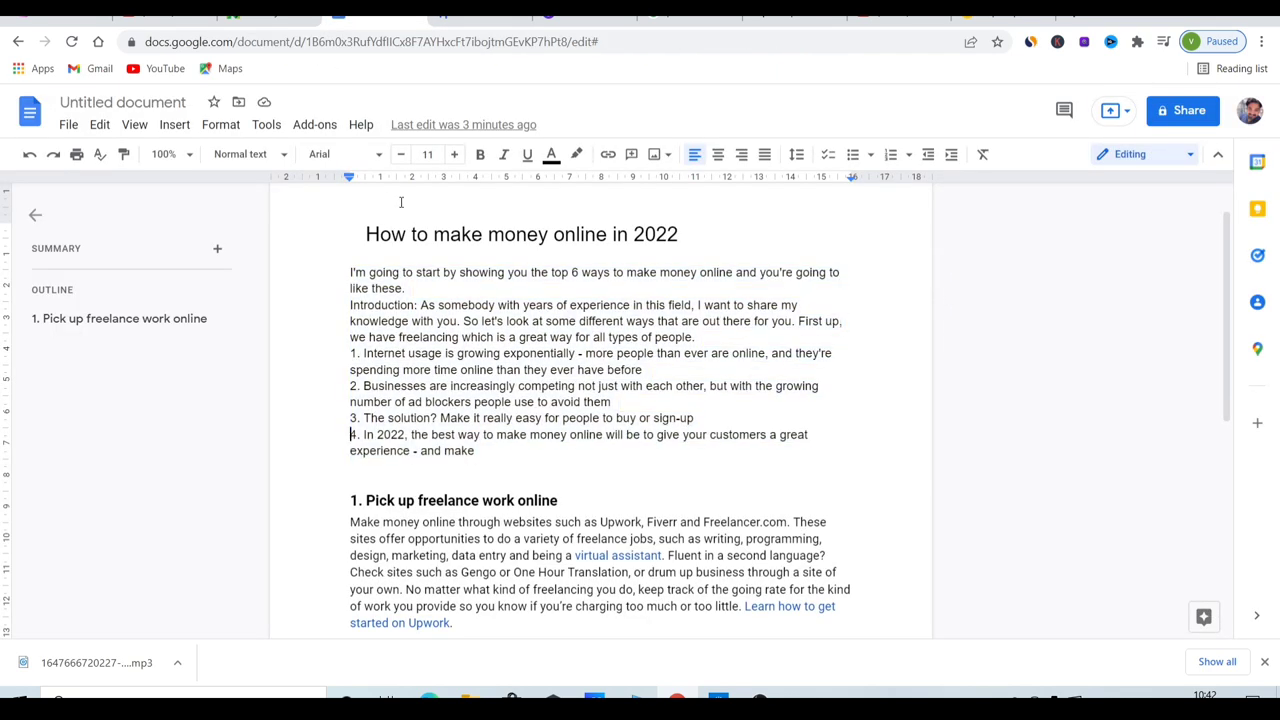
{"action": "left_click", "coordinate": [484, 18]}
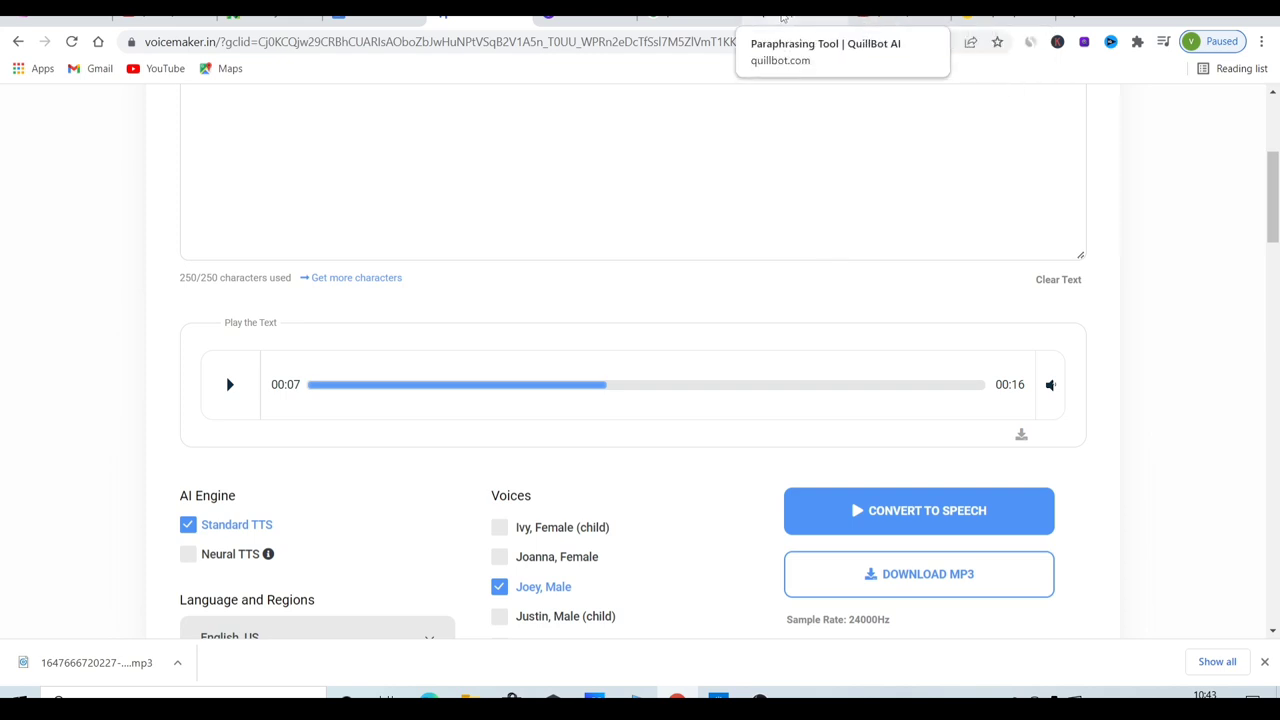
Open Pexels from its Google search result, search for "make money online" and show the matching videos.
{"action": "left_click", "coordinate": [703, 17]}
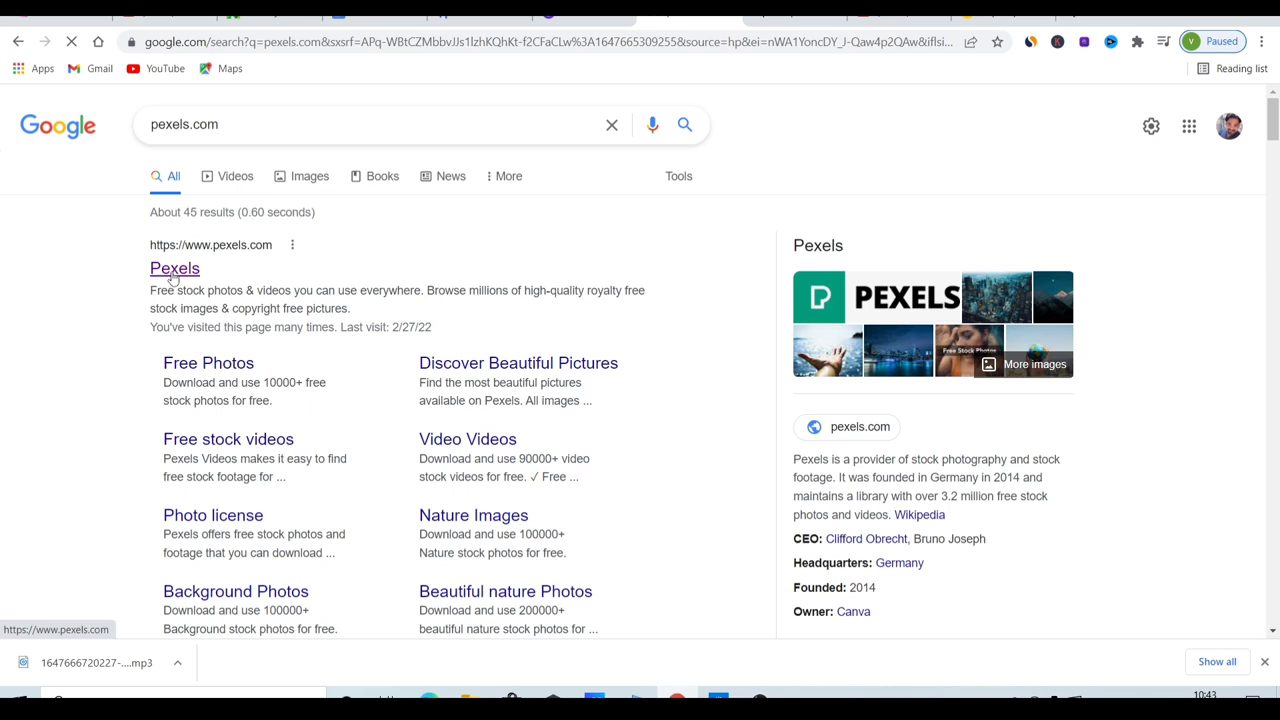
{"action": "left_click", "coordinate": [172, 272]}
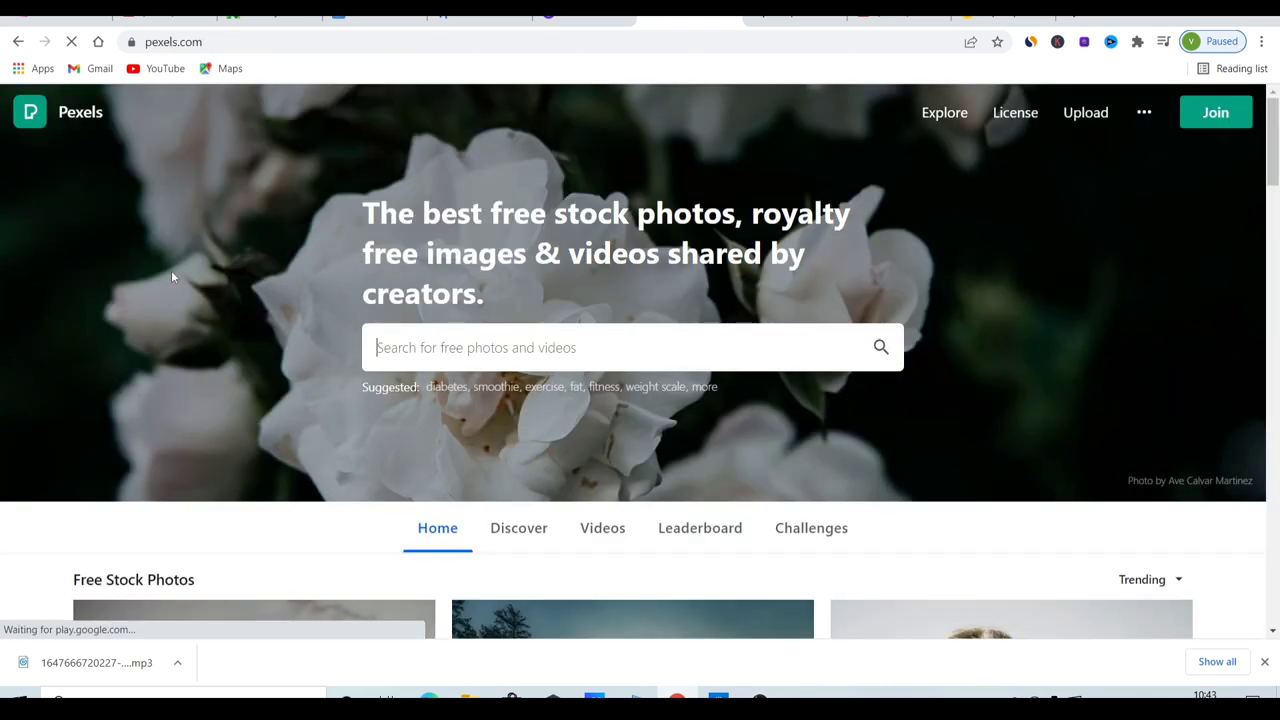
{"action": "left_click", "coordinate": [385, 347]}
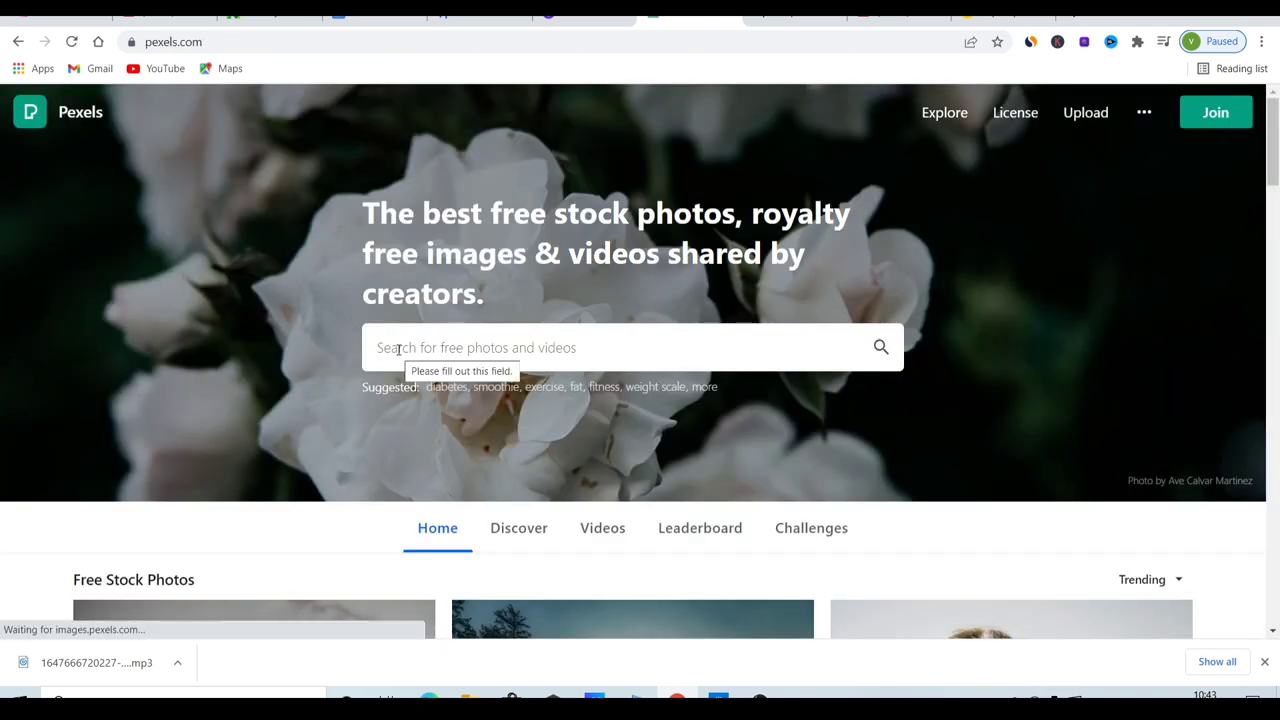
{"action": "type", "text": "make money"}
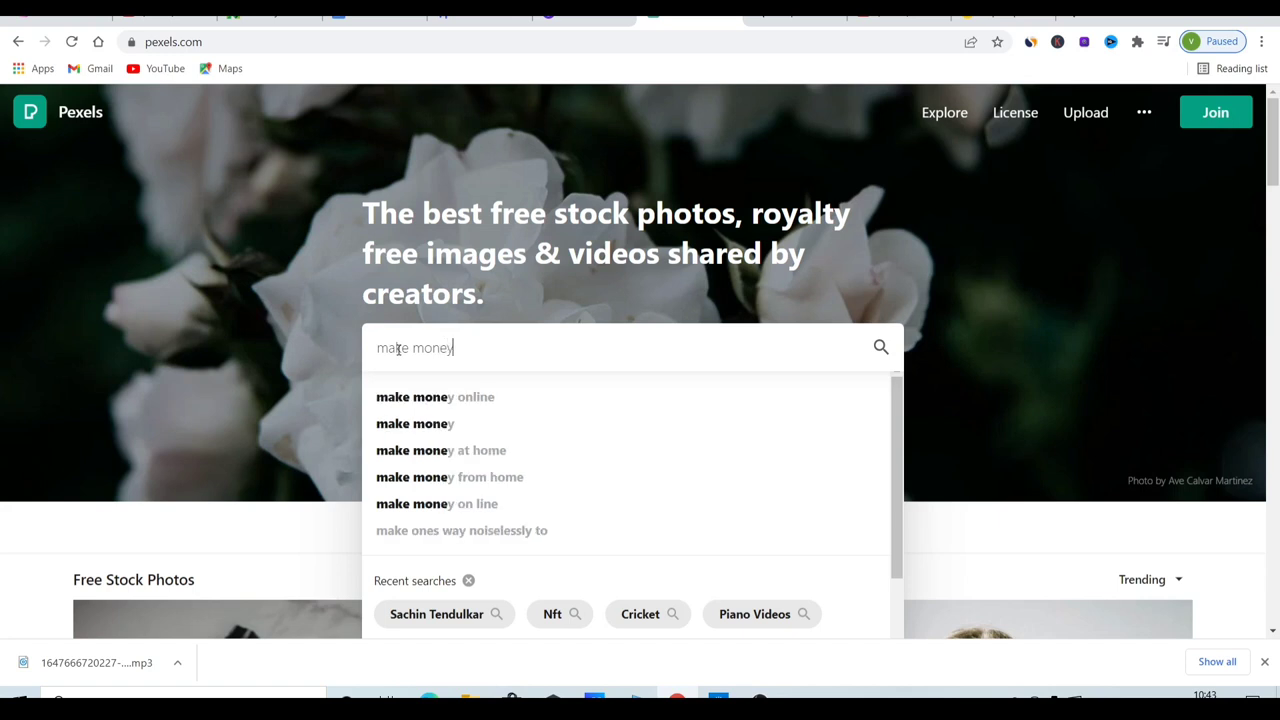
{"action": "left_click", "coordinate": [397, 407]}
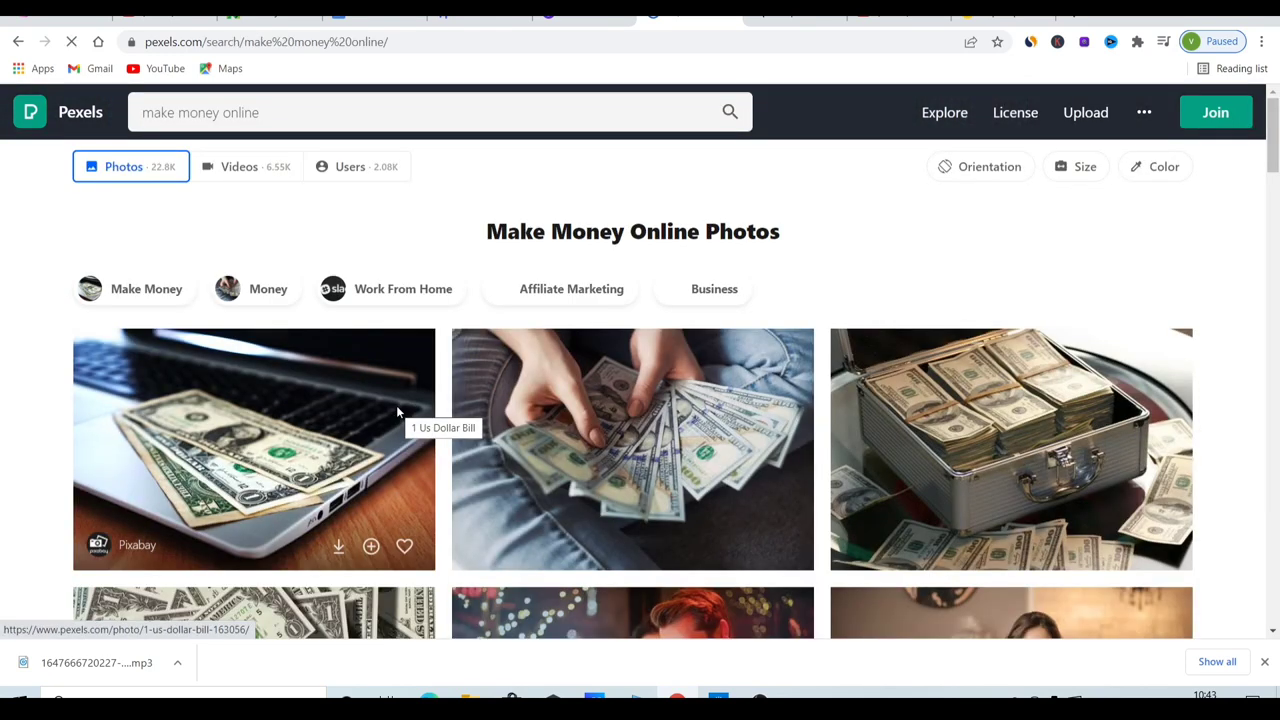
{"action": "left_click", "coordinate": [230, 172]}
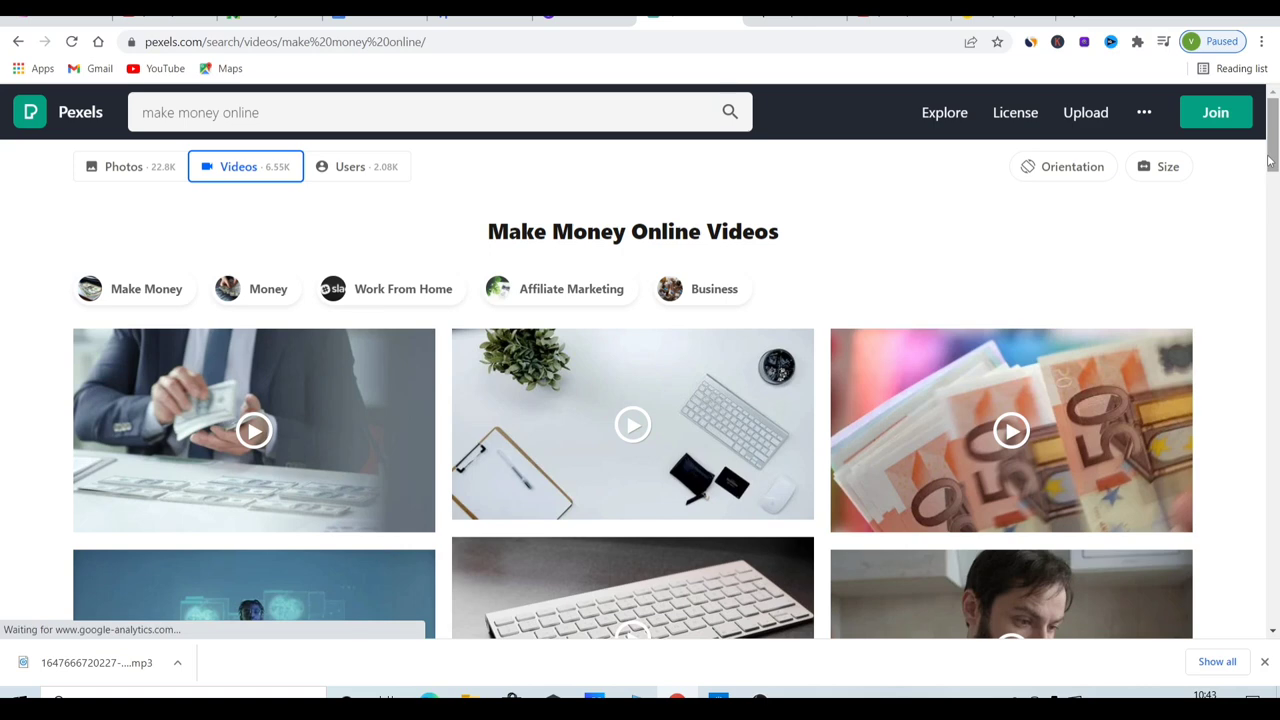
{"action": "mouse_move", "coordinate": [1270, 160]}
{"action": "left_mouse_down"}
{"action": "mouse_move", "coordinate": [1271, 178]}
{"action": "mouse_move", "coordinate": [1273, 148]}
{"action": "left_mouse_up"}
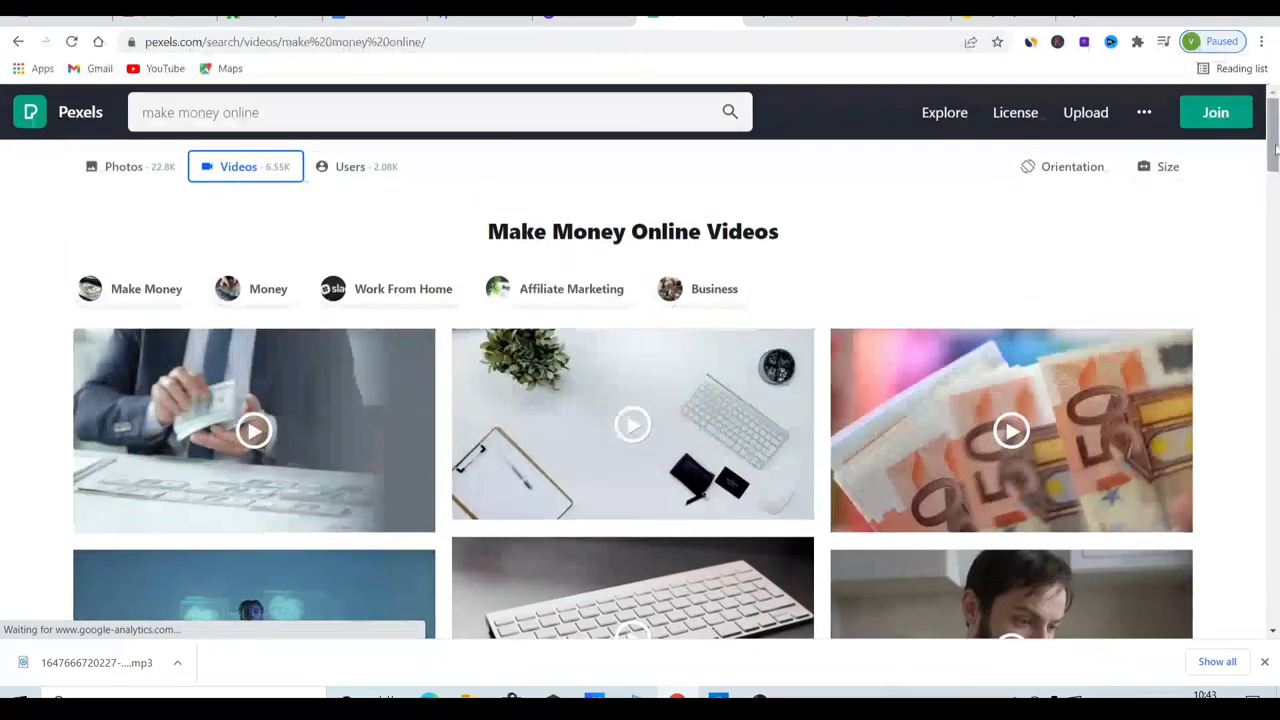
Replace the Pexels search term with "cooking" and search for videos.
{"action": "left_click", "coordinate": [302, 111]}
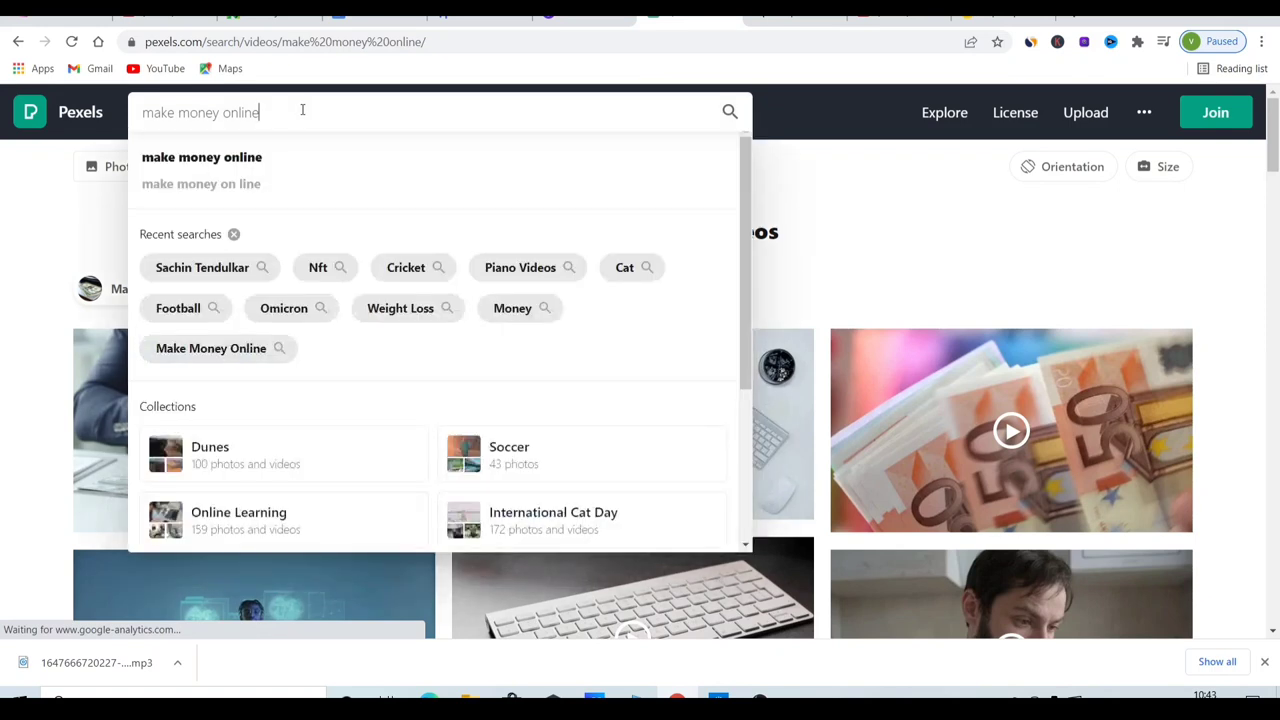
{"action": "key", "text": "BackSpace"}
{"action": "key", "text": "BackSpace"}
{"action": "key", "text": "BackSpace"}
{"action": "key", "text": "BackSpace"}
{"action": "key", "text": "BackSpace"}
{"action": "key", "text": "BackSpace"}
{"action": "key", "text": "BackSpace"}
{"action": "key", "text": "BackSpace"}
{"action": "key", "text": "BackSpace"}
{"action": "key", "text": "BackSpace"}
{"action": "key", "text": "BackSpace"}
{"action": "key", "text": "BackSpace"}
{"action": "key", "text": "BackSpace"}
{"action": "key", "text": "BackSpace"}
{"action": "key", "text": "BackSpace"}
{"action": "key", "text": "BackSpace"}
{"action": "type", "text": "c"}
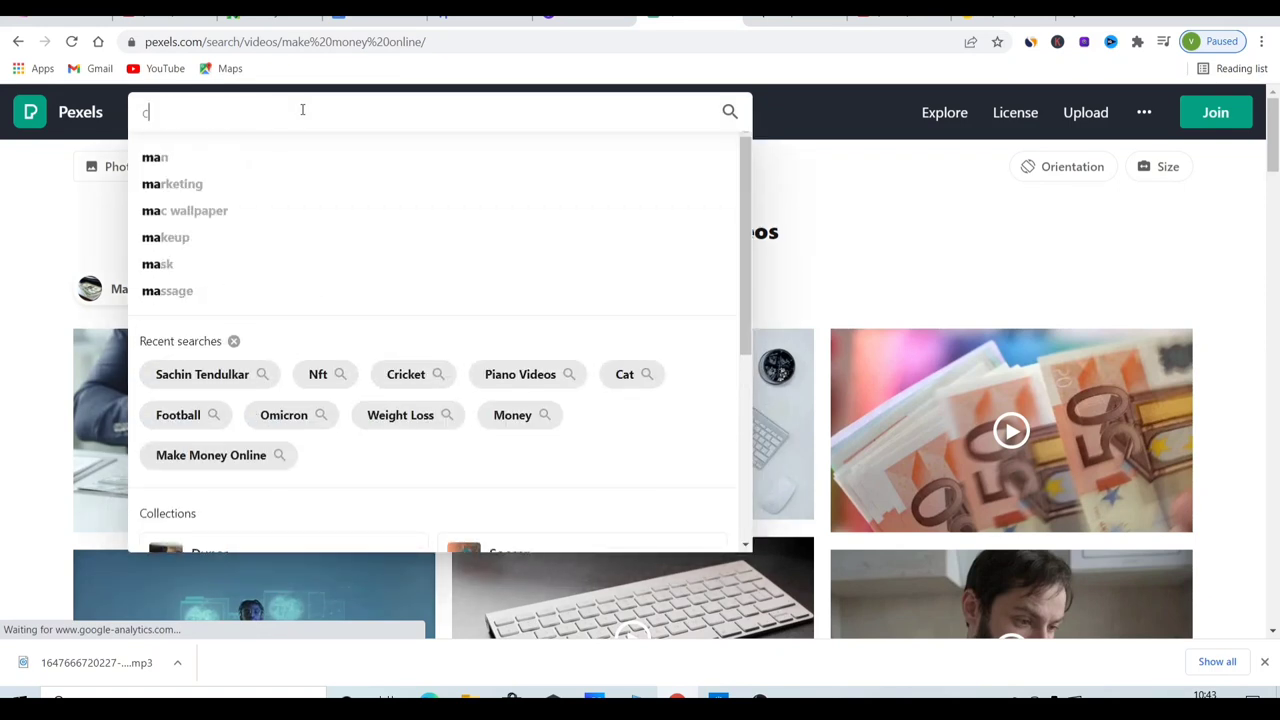
{"action": "type", "text": "oocking"}
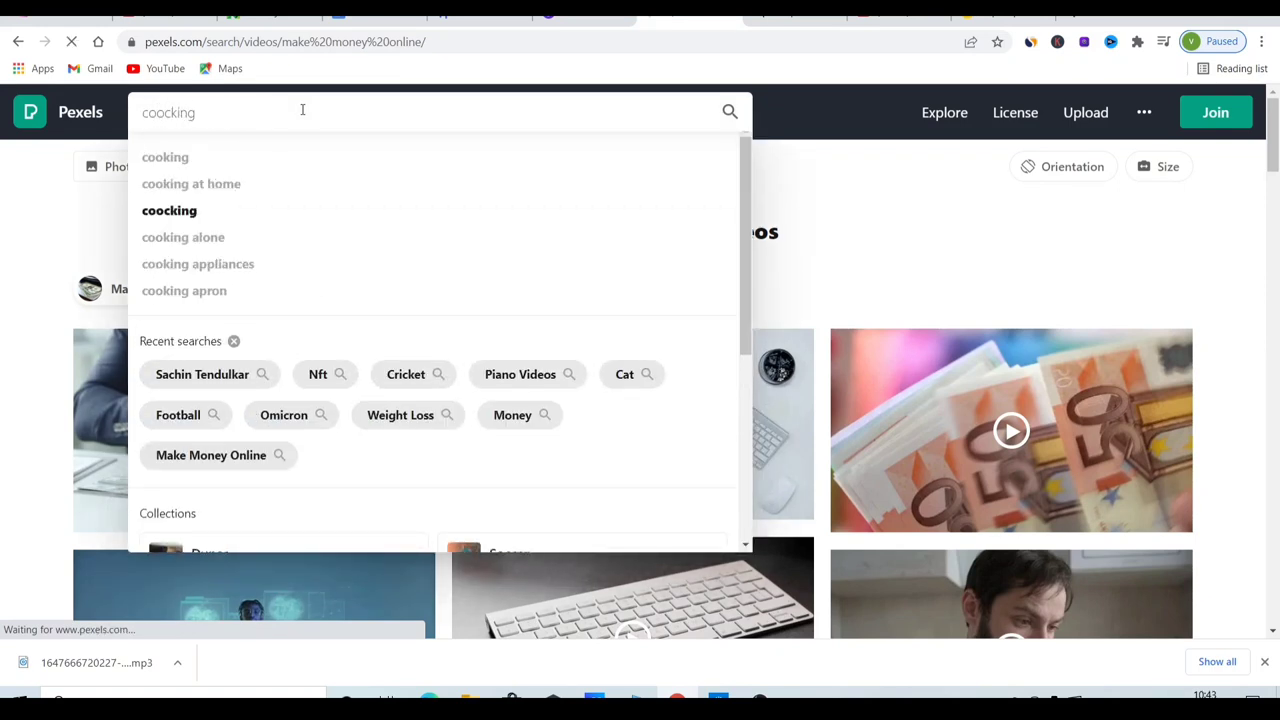
{"action": "key", "text": "Return"}
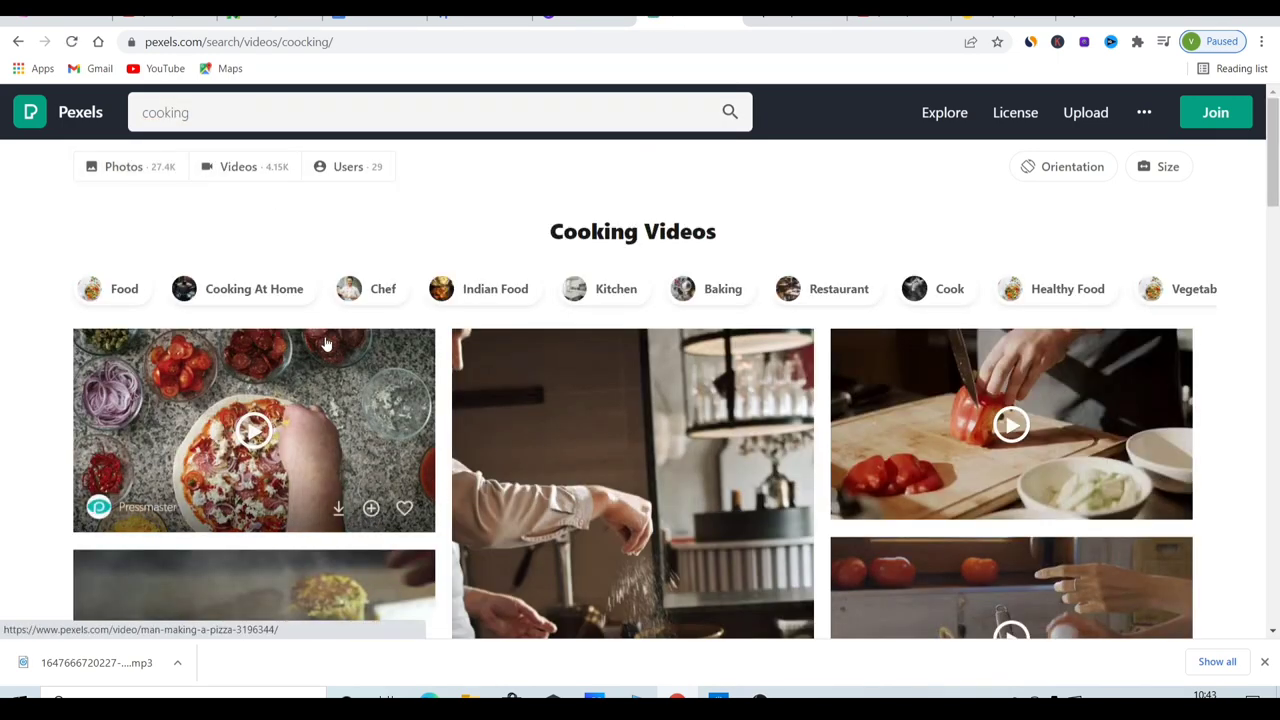
Replace the Pexels search term with "make money online" and show the matching videos.
{"action": "left_click", "coordinate": [201, 113]}
{"action": "key", "text": "BackSpace"}
{"action": "key", "text": "BackSpace"}
{"action": "key", "text": "BackSpace"}
{"action": "key", "text": "BackSpace"}
{"action": "key", "text": "BackSpace"}
{"action": "key", "text": "BackSpace"}
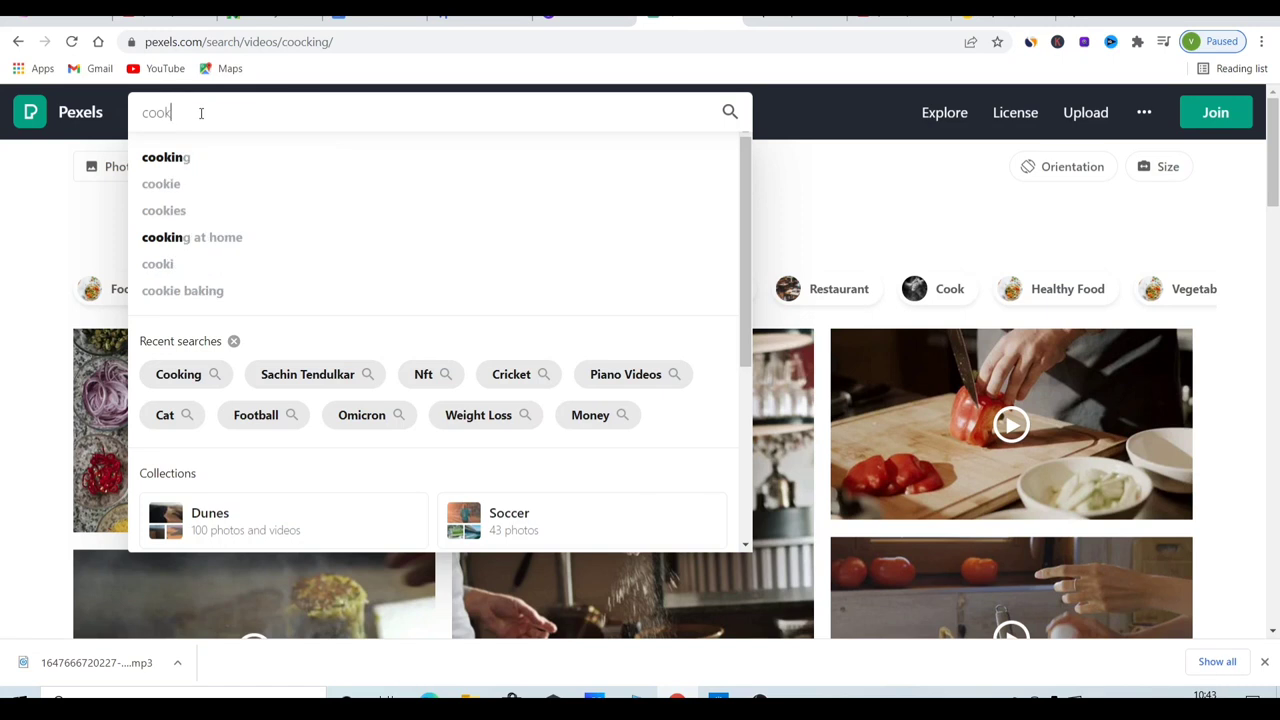
{"action": "type", "text": "ma"}
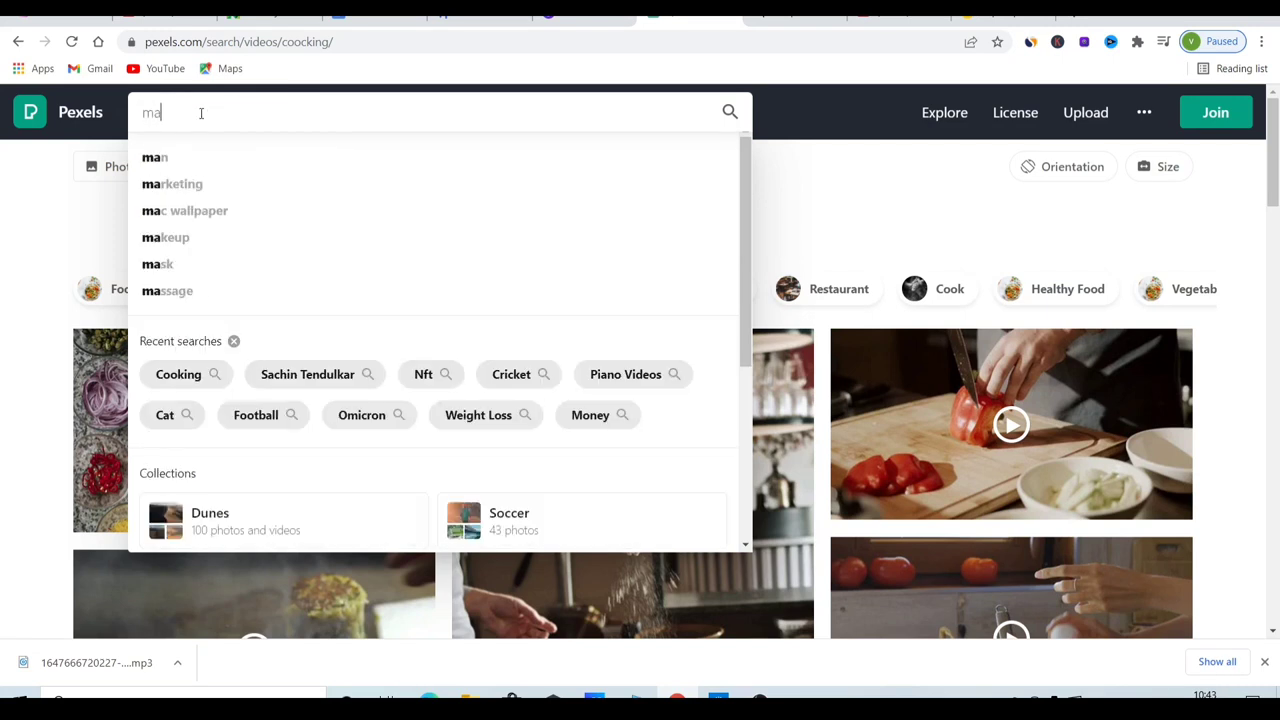
{"action": "type", "text": "ke mone"}
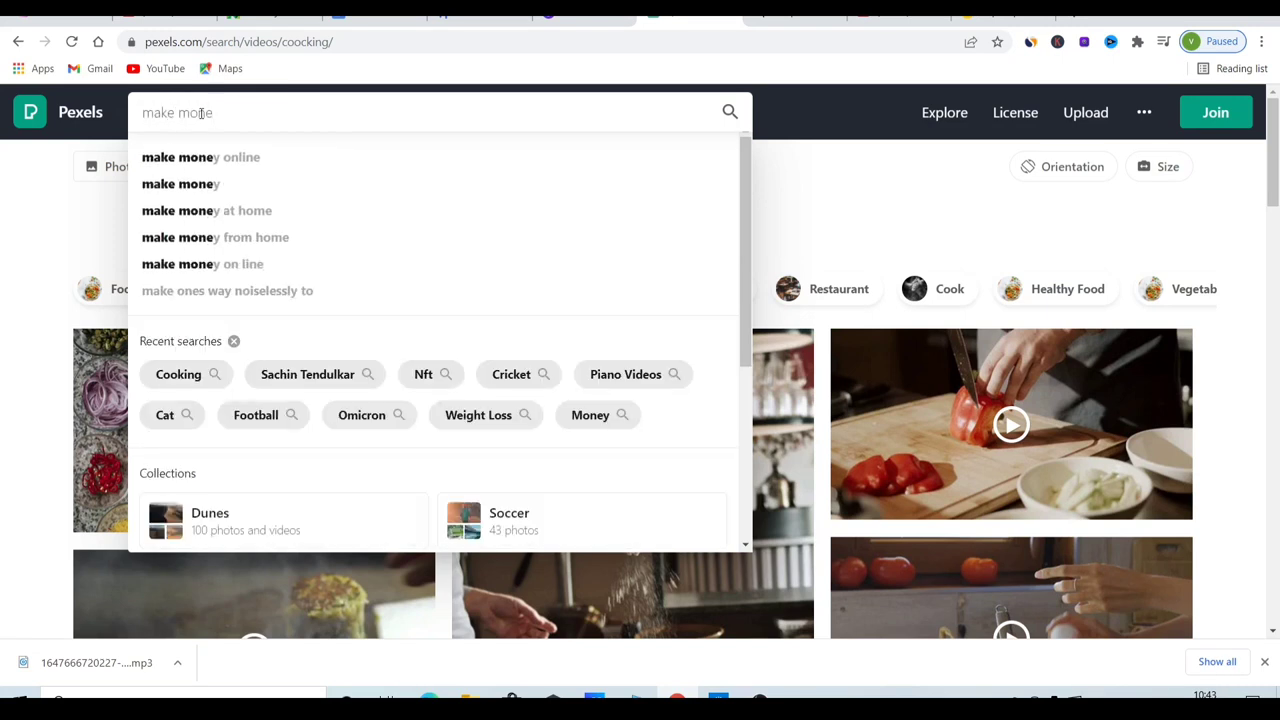
{"action": "type", "text": "y"}
{"action": "left_click", "coordinate": [206, 160]}
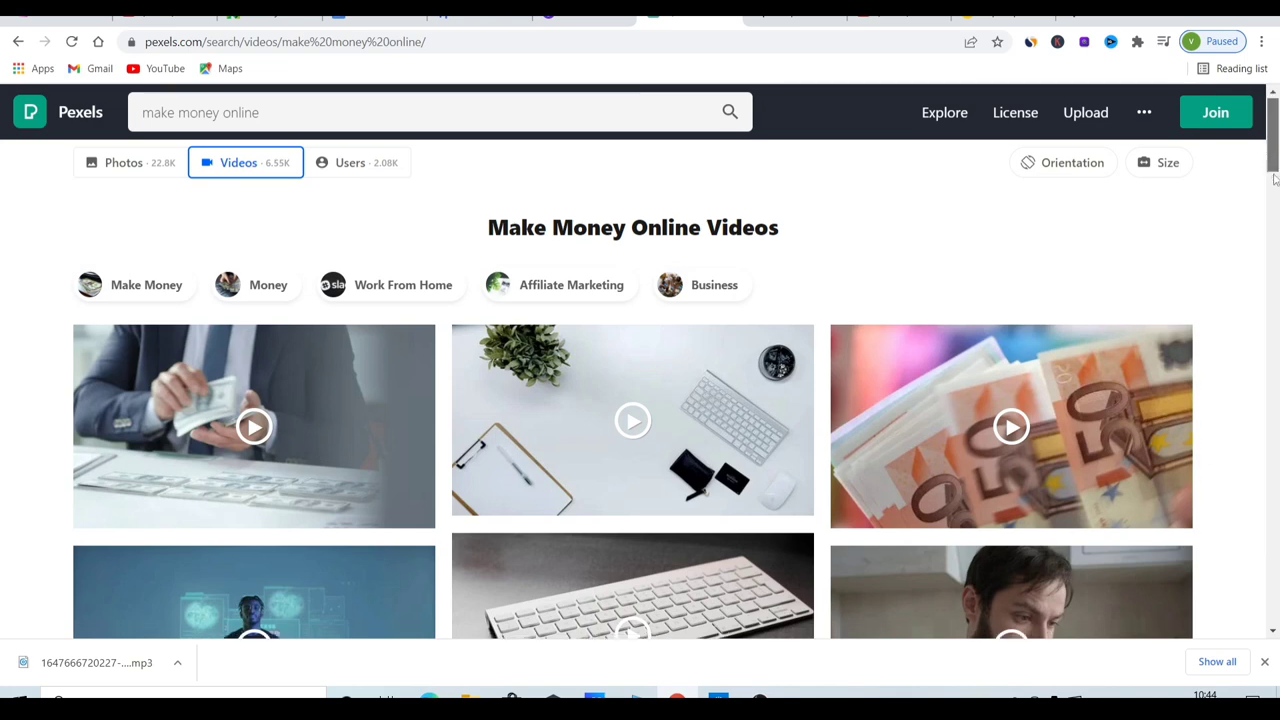
Download the Pressmaster stock video of a man counting cash from the search results.
{"action": "mouse_move", "coordinate": [1273, 172]}
{"action": "left_mouse_down"}
{"action": "mouse_move", "coordinate": [1273, 224]}
{"action": "mouse_move", "coordinate": [1275, 170]}
{"action": "left_mouse_up"}
{"action": "scroll", "coordinate": [1273, 170], "scroll_direction": "down", "scroll_amount": 1}
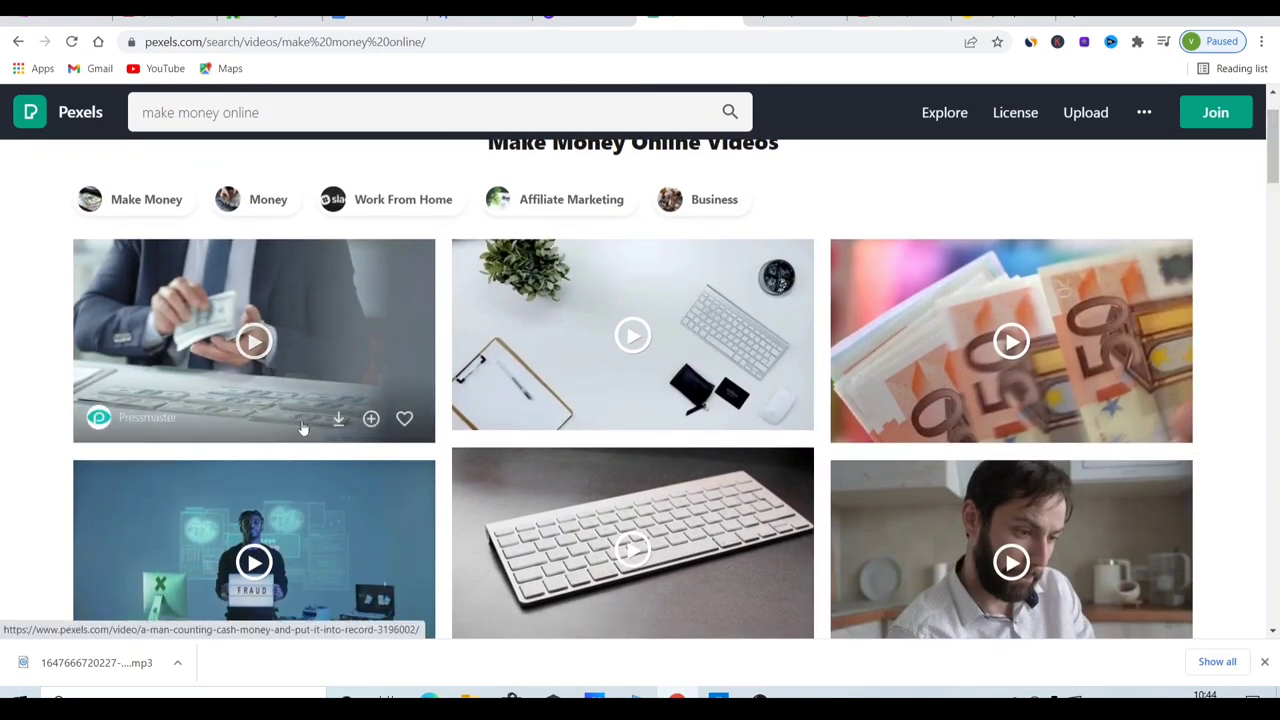
{"action": "left_click", "coordinate": [338, 420]}
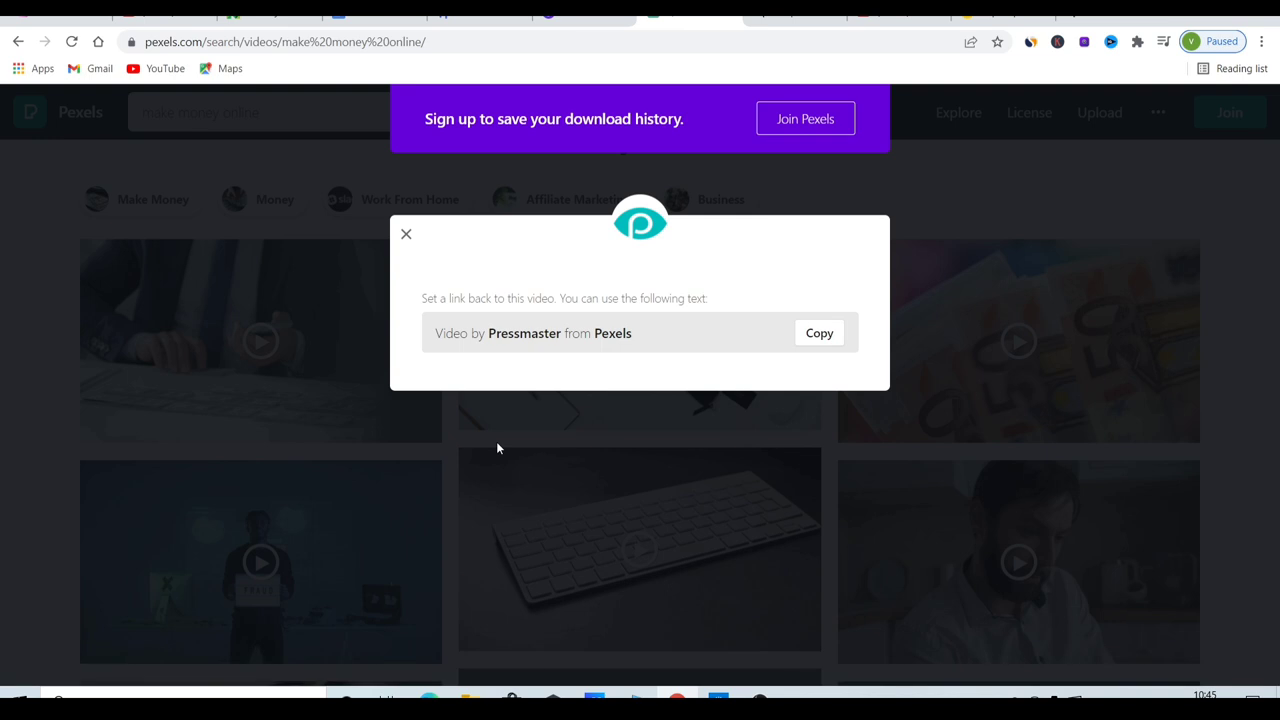
Switch to Canva, look over the pricing plans and create a blank design of the Video type.
{"action": "left_click", "coordinate": [586, 19]}
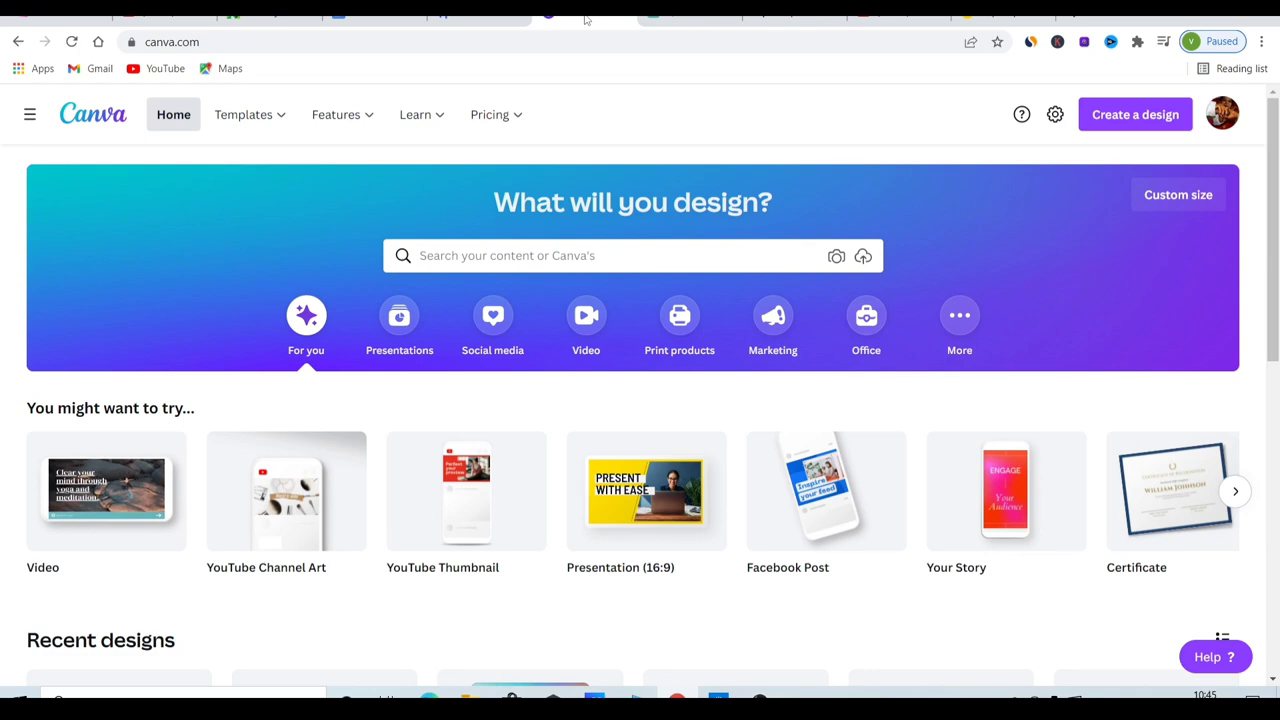
{"action": "mouse_move", "coordinate": [250, 114]}
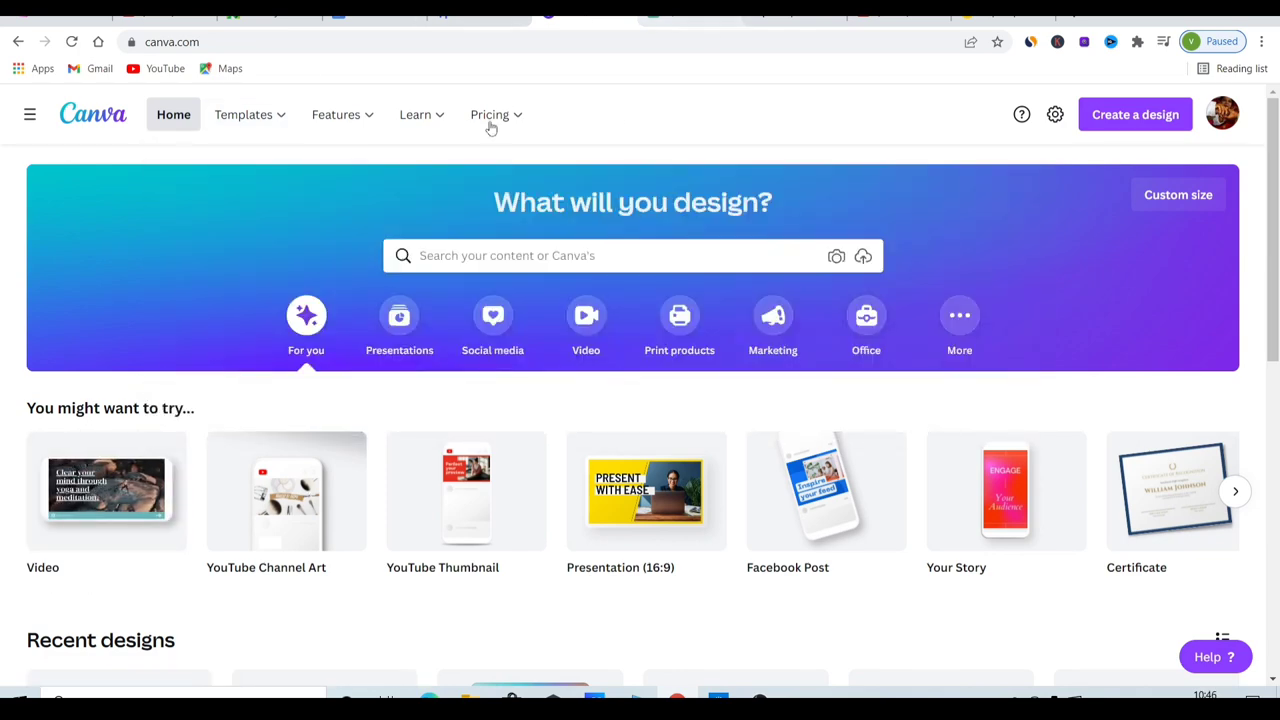
{"action": "mouse_move", "coordinate": [490, 118]}
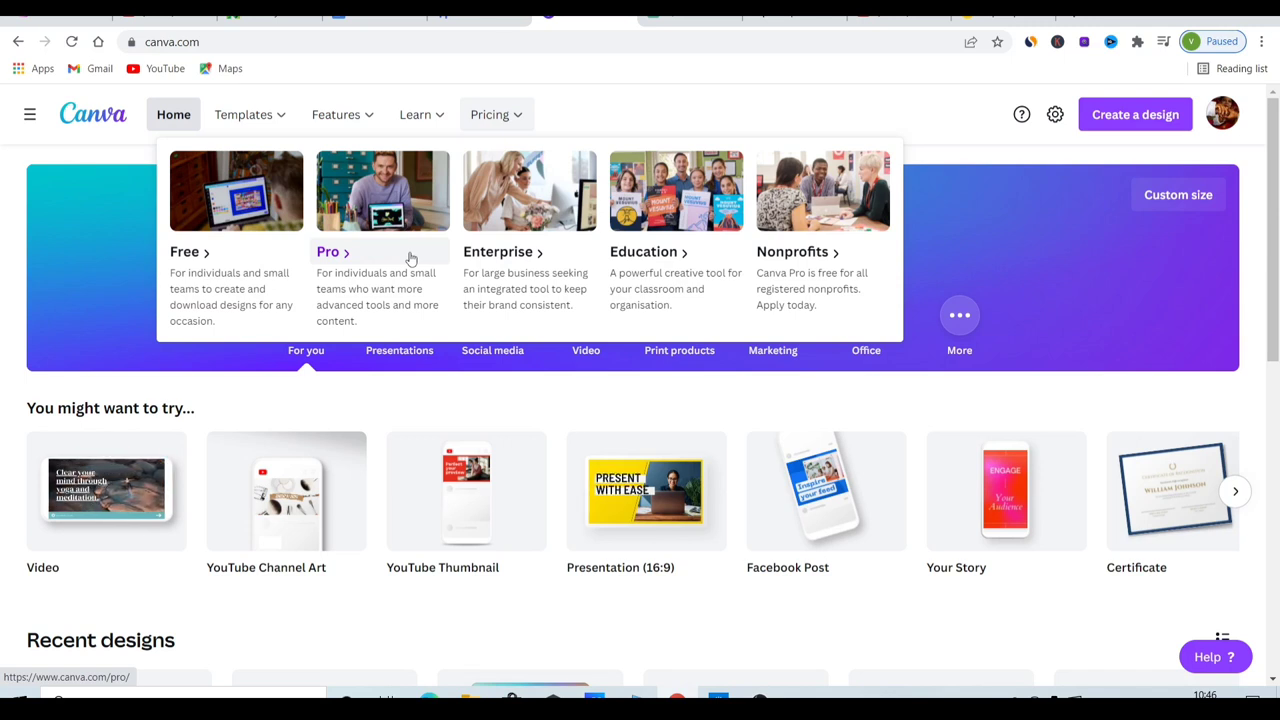
{"action": "mouse_move", "coordinate": [110, 508]}
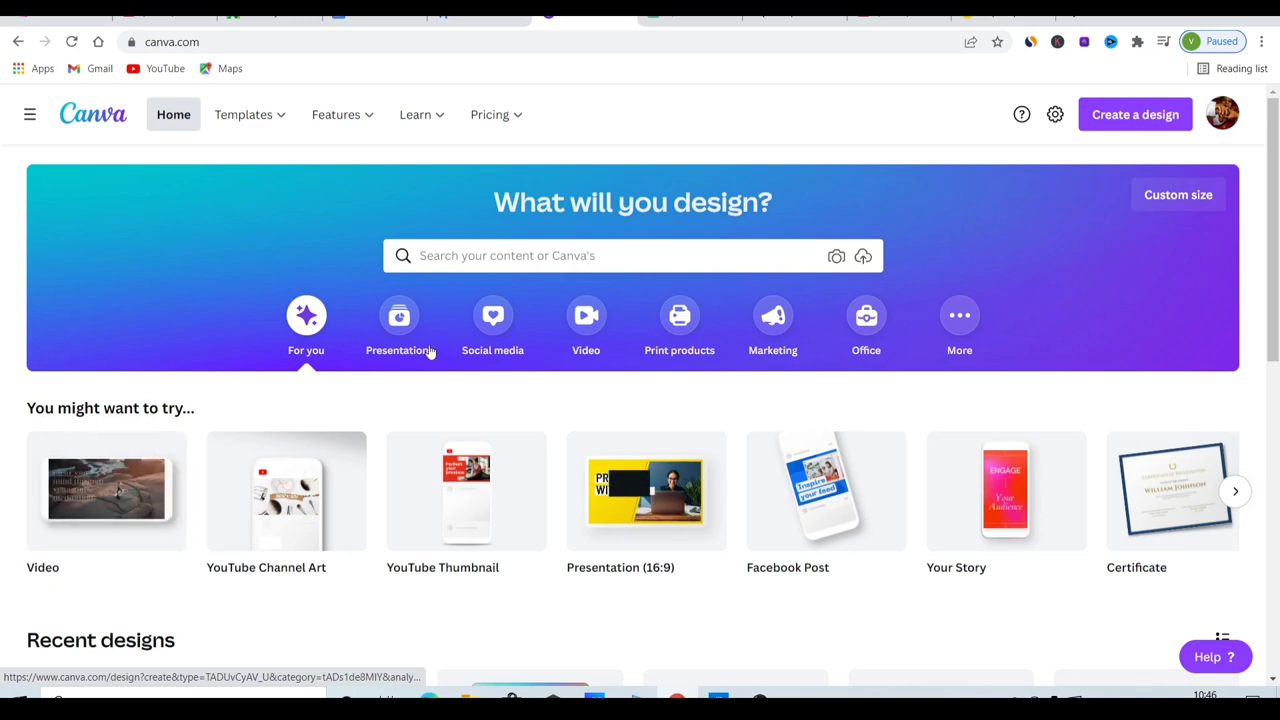
{"action": "left_click", "coordinate": [577, 348]}
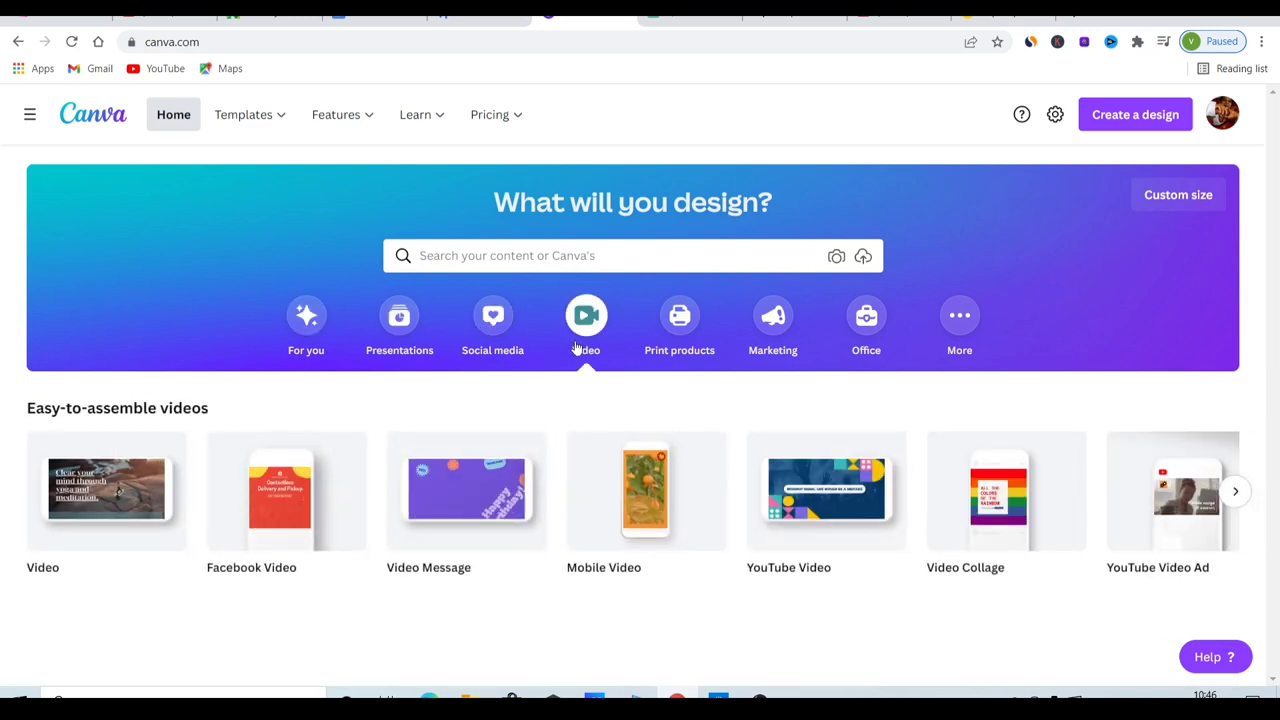
{"action": "left_click", "coordinate": [55, 507]}
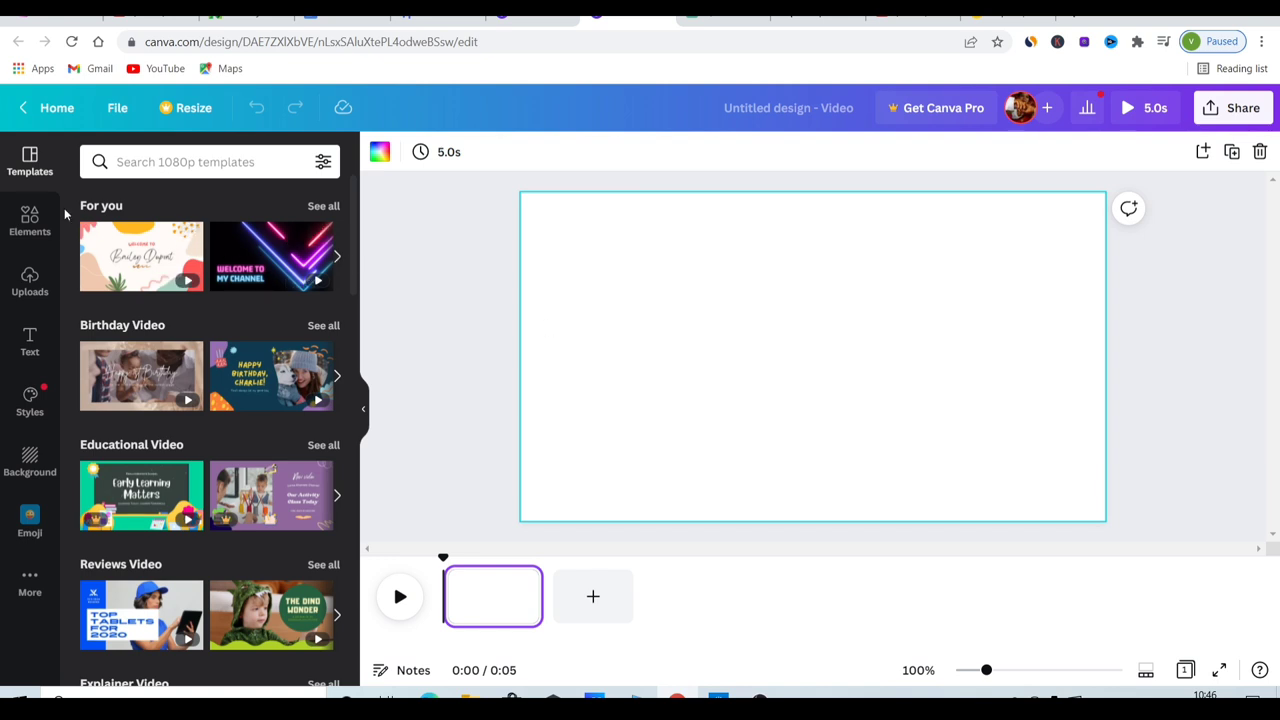
Upload the files "video" and "voiceover" from the Downloads folder to the design's media uploads.
{"action": "left_click", "coordinate": [30, 283]}
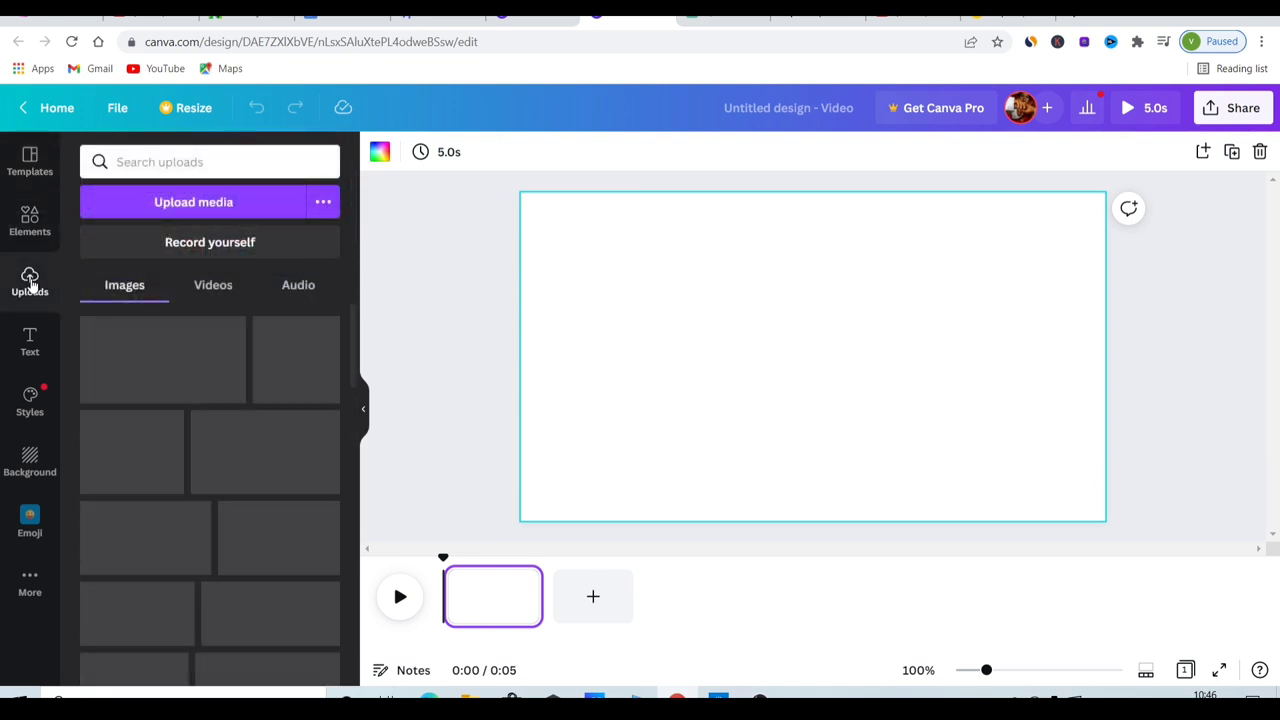
{"action": "left_click", "coordinate": [151, 205]}
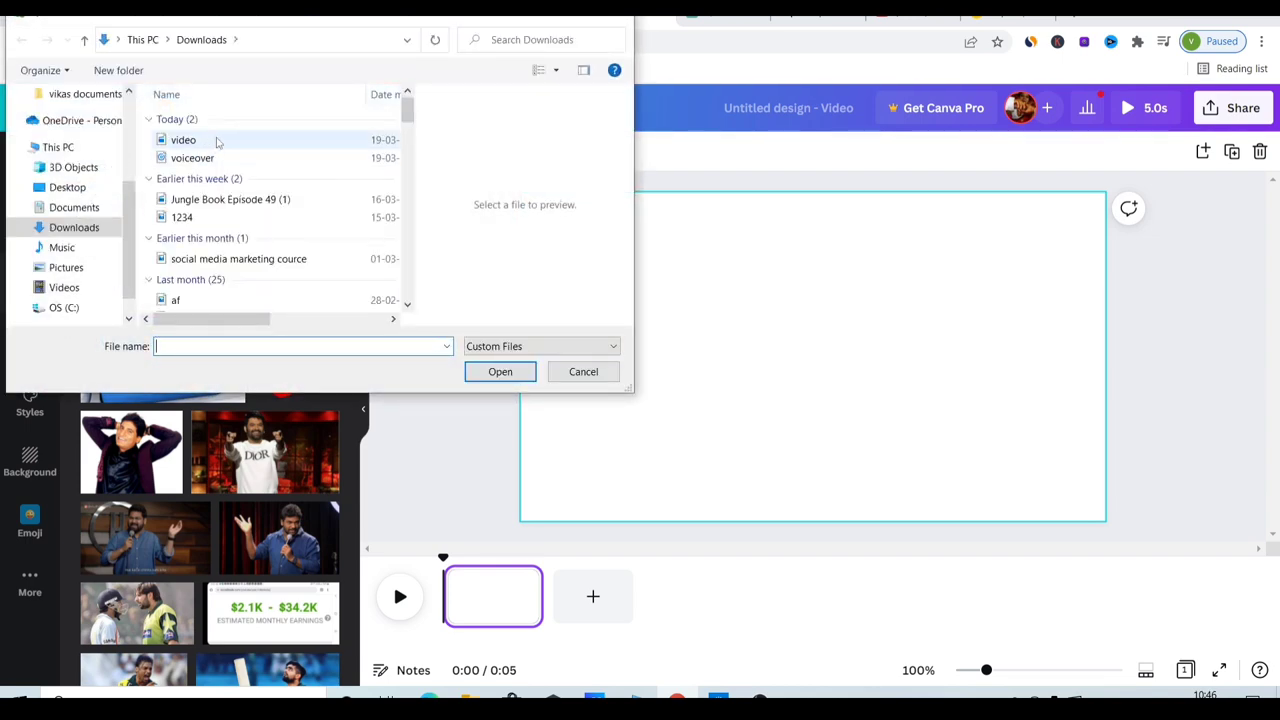
{"action": "left_click", "coordinate": [217, 142]}
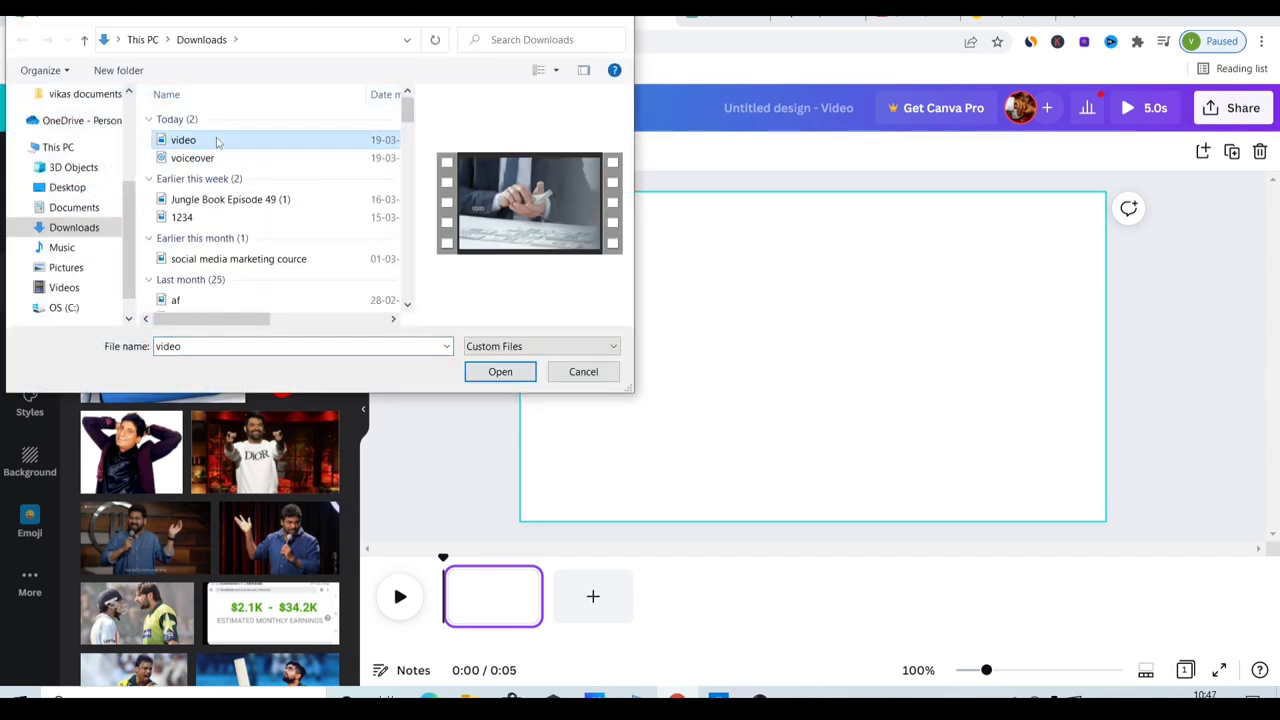
{"action": "left_click", "coordinate": [487, 370]}
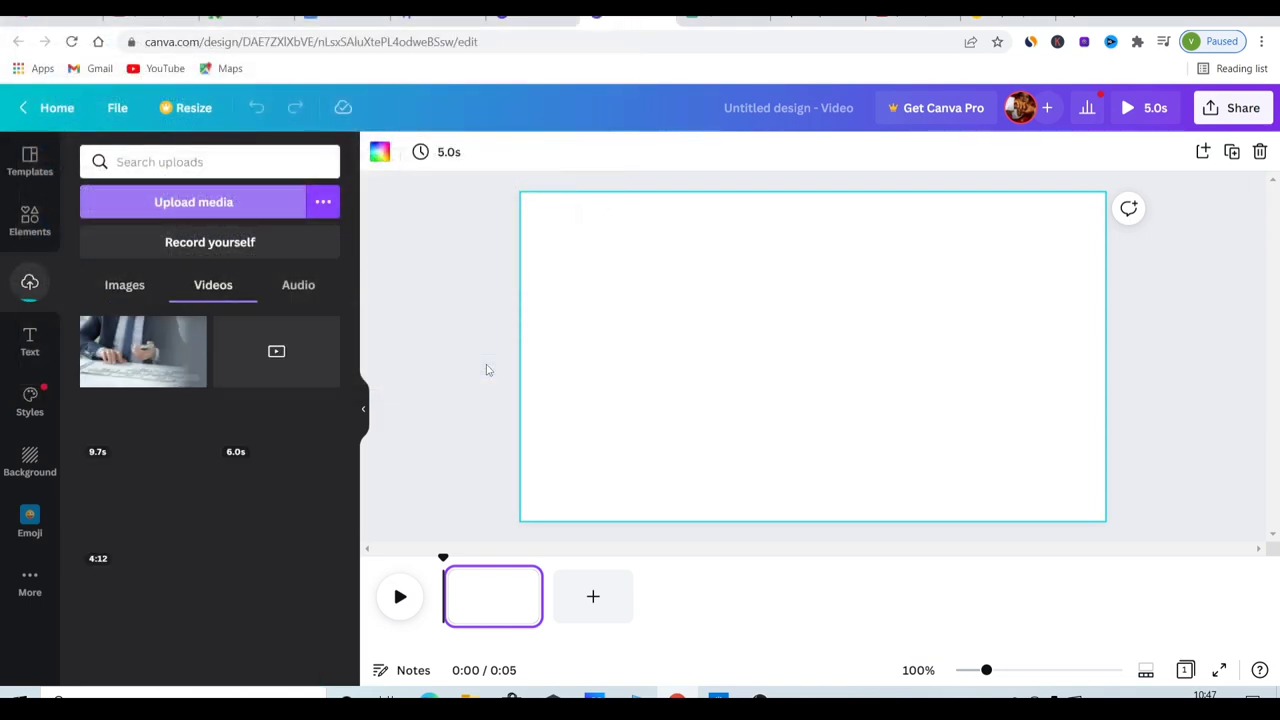
{"action": "left_click", "coordinate": [130, 212]}
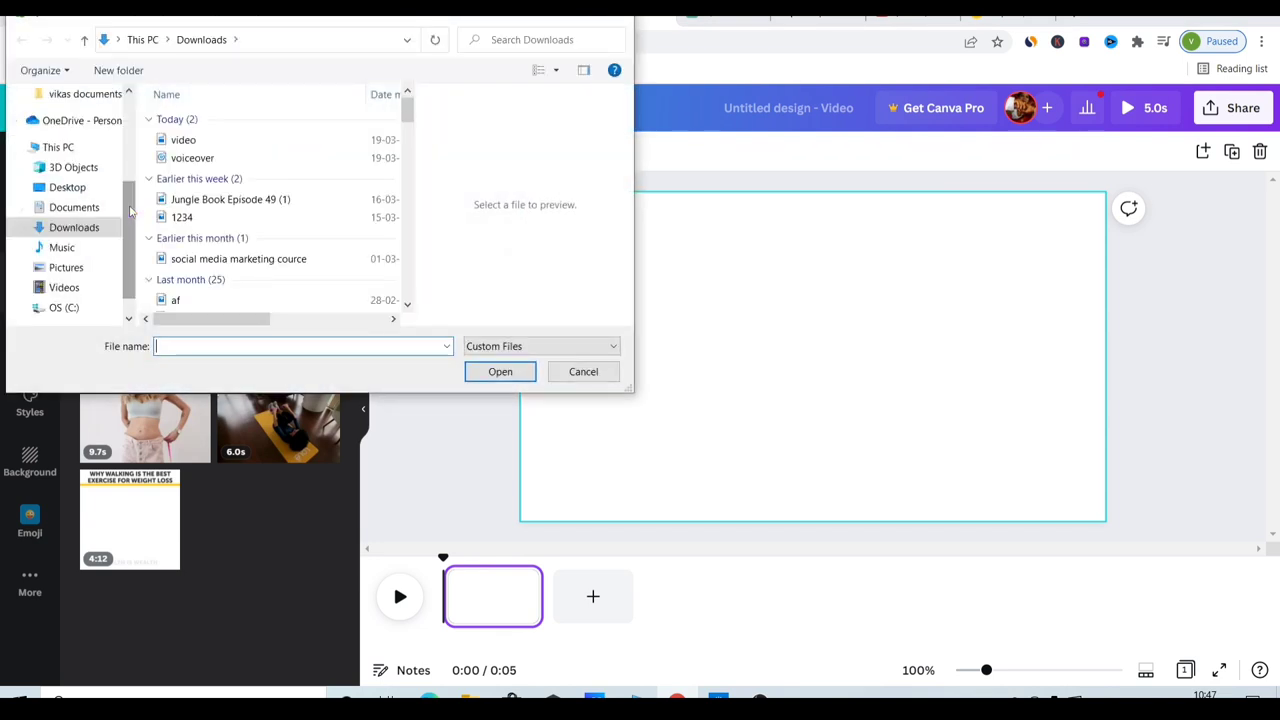
{"action": "double_click", "coordinate": [205, 158]}
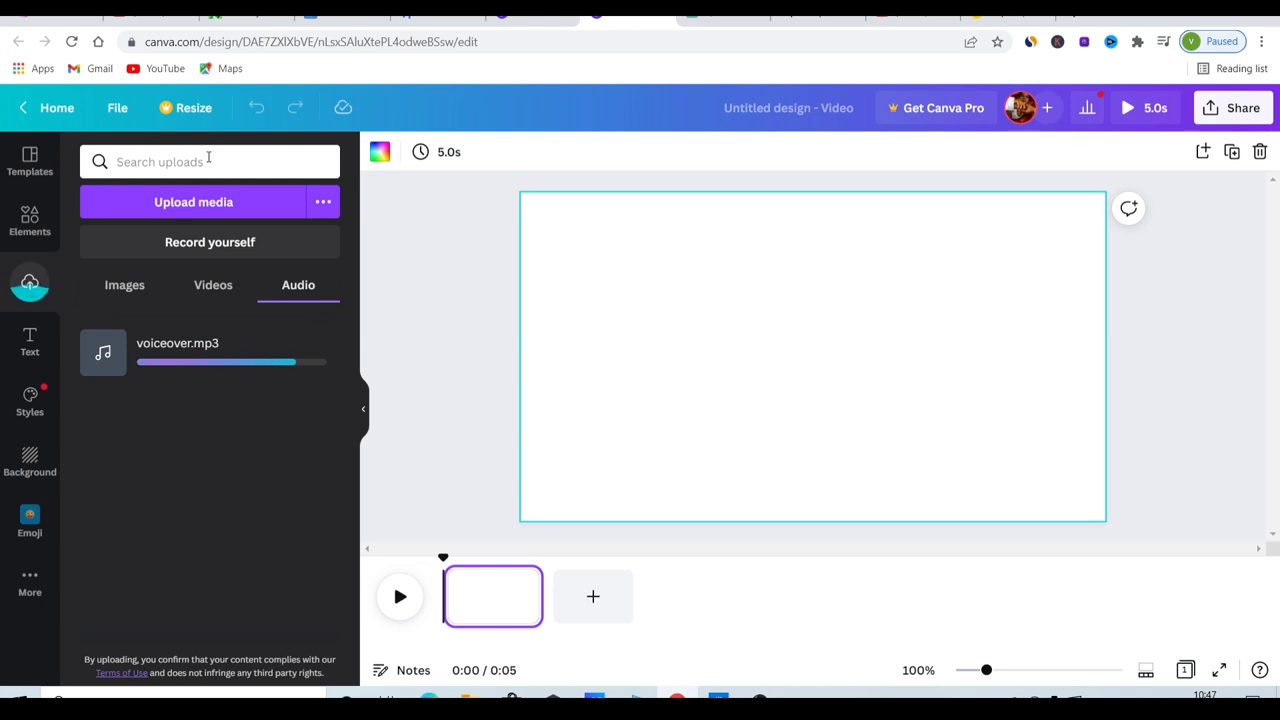
Place the uploaded cash-counting clip on the blank page and enlarge it to cover the whole canvas.
{"action": "left_click", "coordinate": [213, 285]}
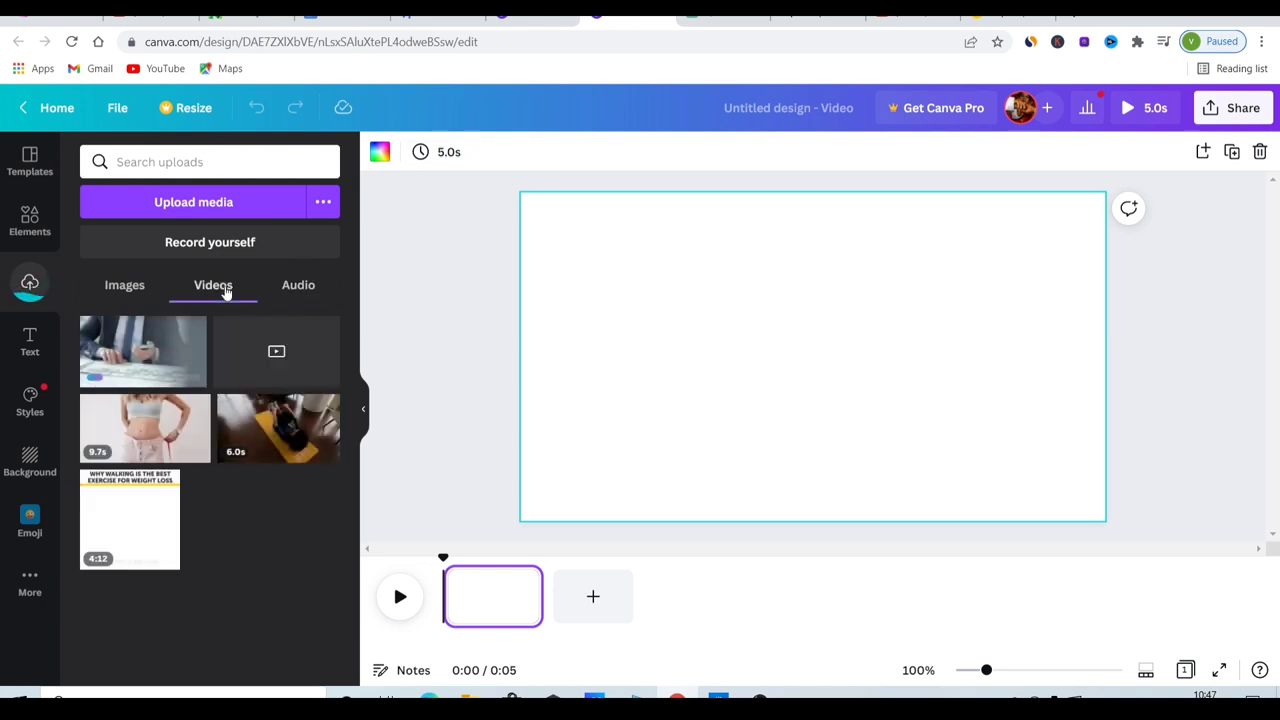
{"action": "left_click_drag", "start_coordinate": [157, 361], "coordinate": [673, 357]}
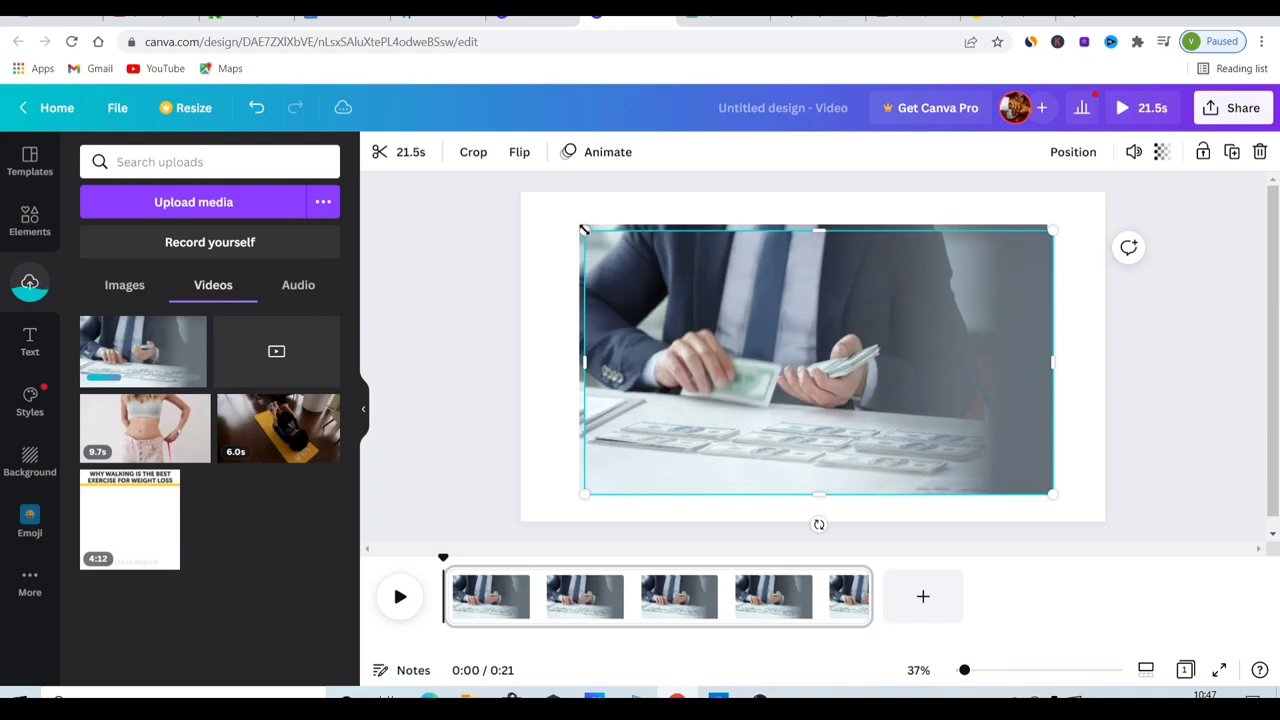
{"action": "left_click_drag", "start_coordinate": [585, 230], "coordinate": [525, 200]}
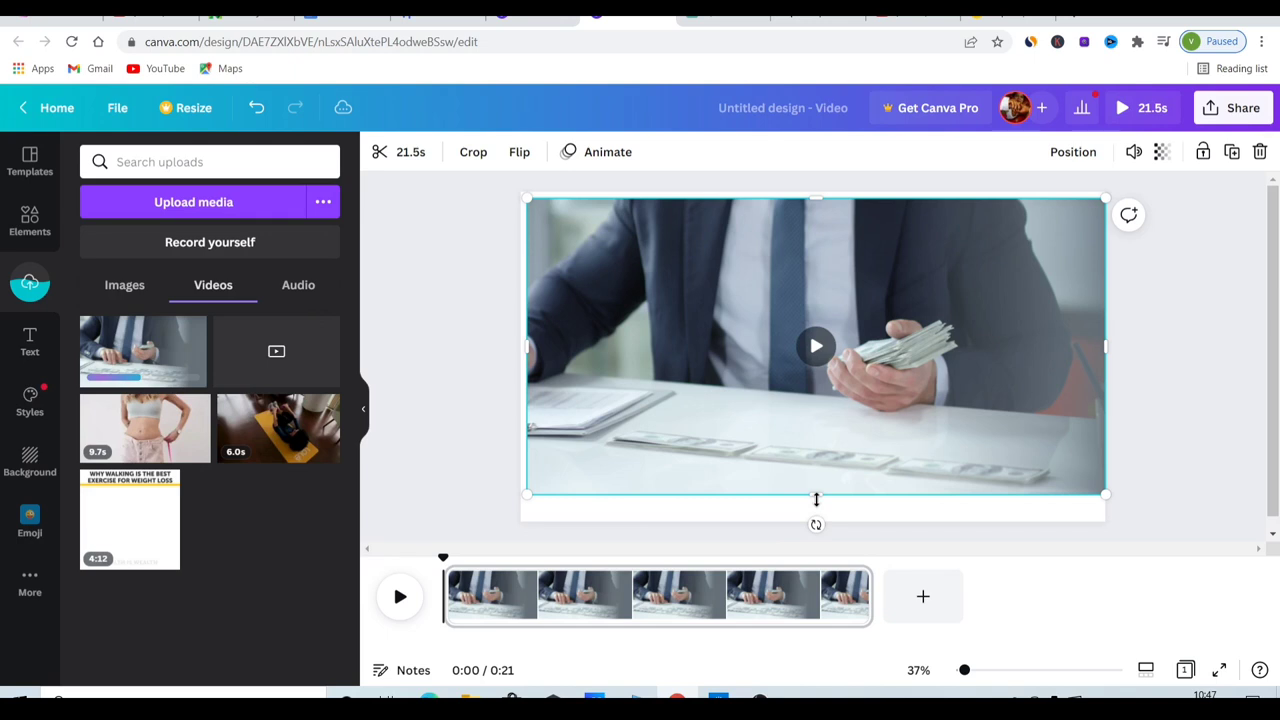
{"action": "left_click_drag", "start_coordinate": [816, 499], "coordinate": [816, 523]}
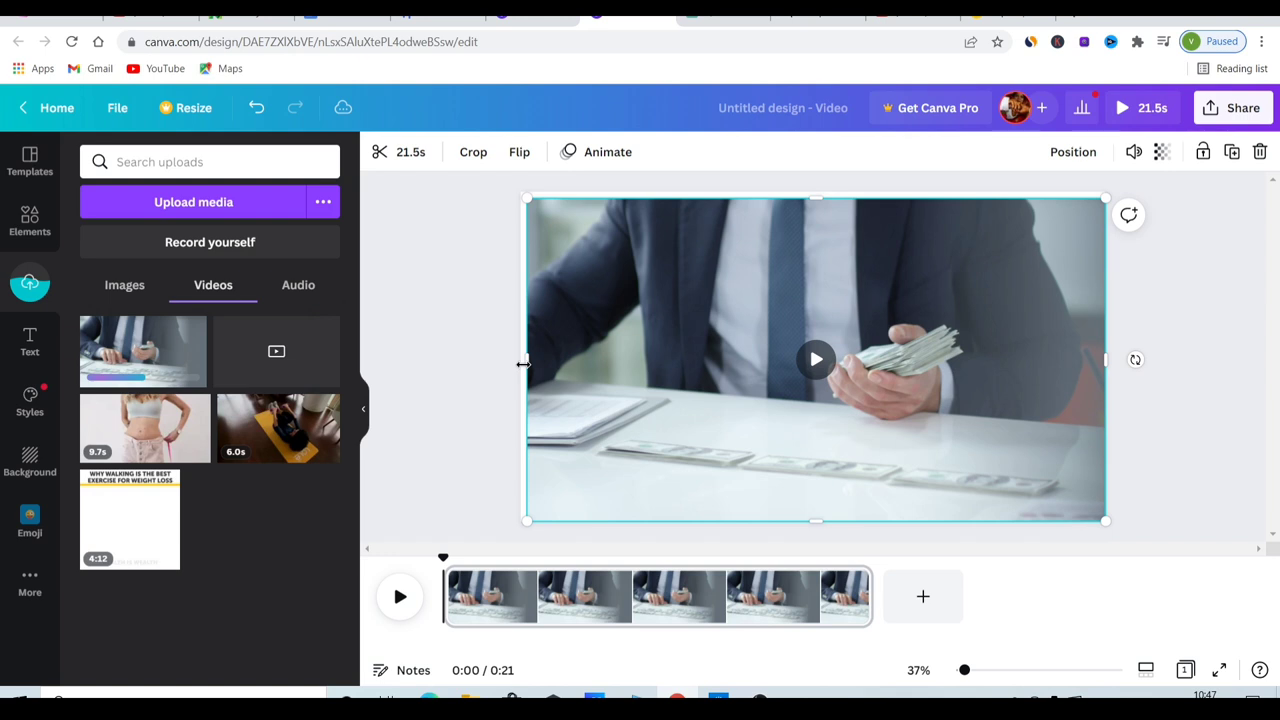
{"action": "left_click_drag", "start_coordinate": [523, 364], "coordinate": [516, 364]}
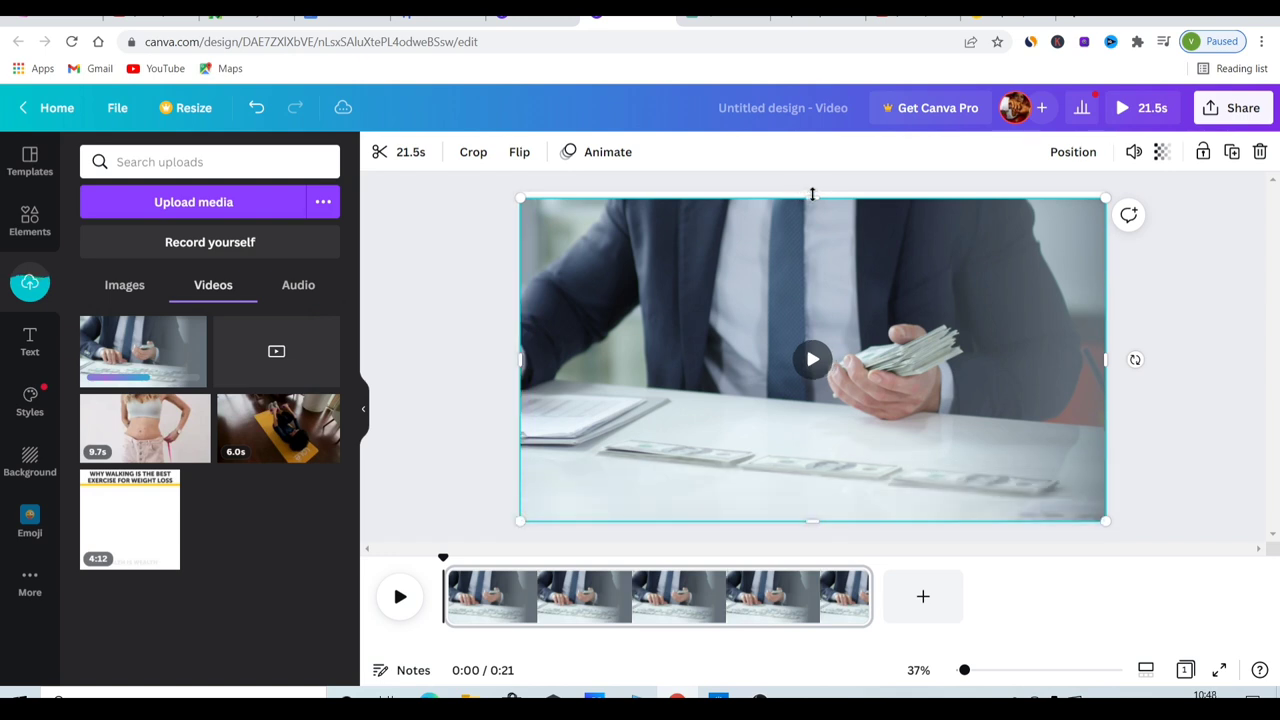
{"action": "left_click_drag", "start_coordinate": [812, 196], "coordinate": [811, 189]}
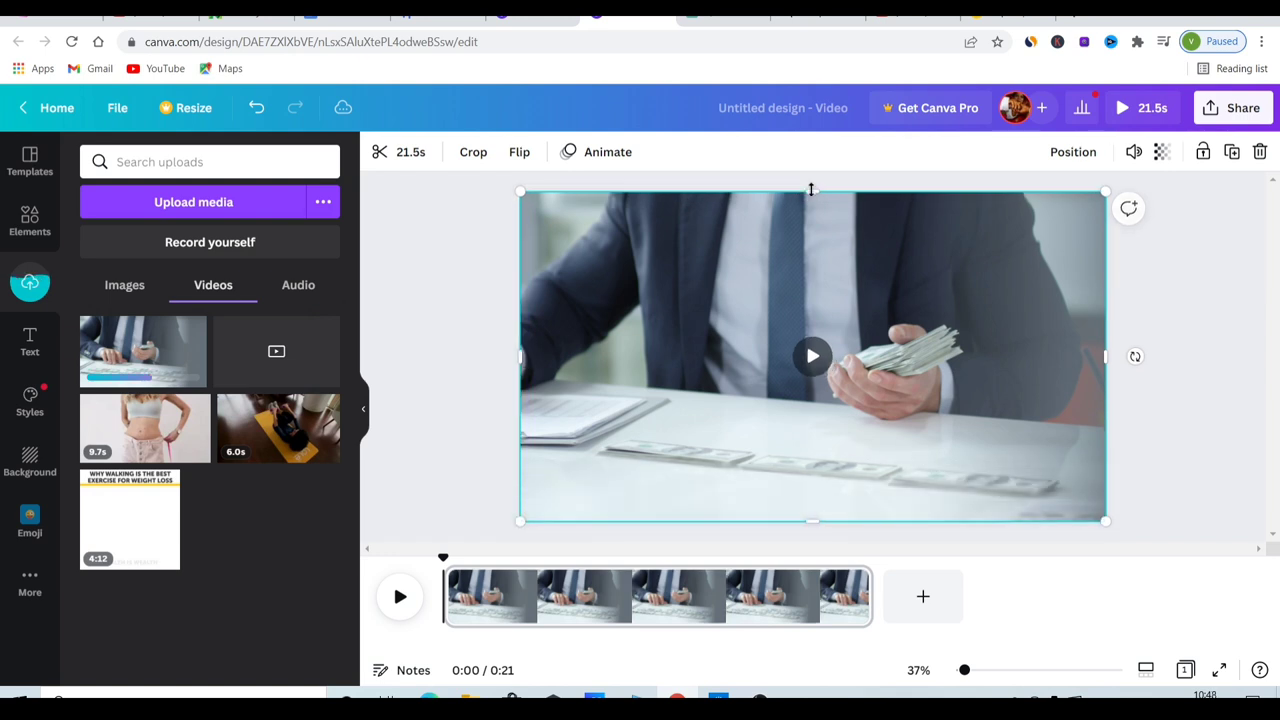
Add voiceover.mp3 from the uploaded audio to the timeline beneath the video clip.
{"action": "left_click", "coordinate": [298, 285]}
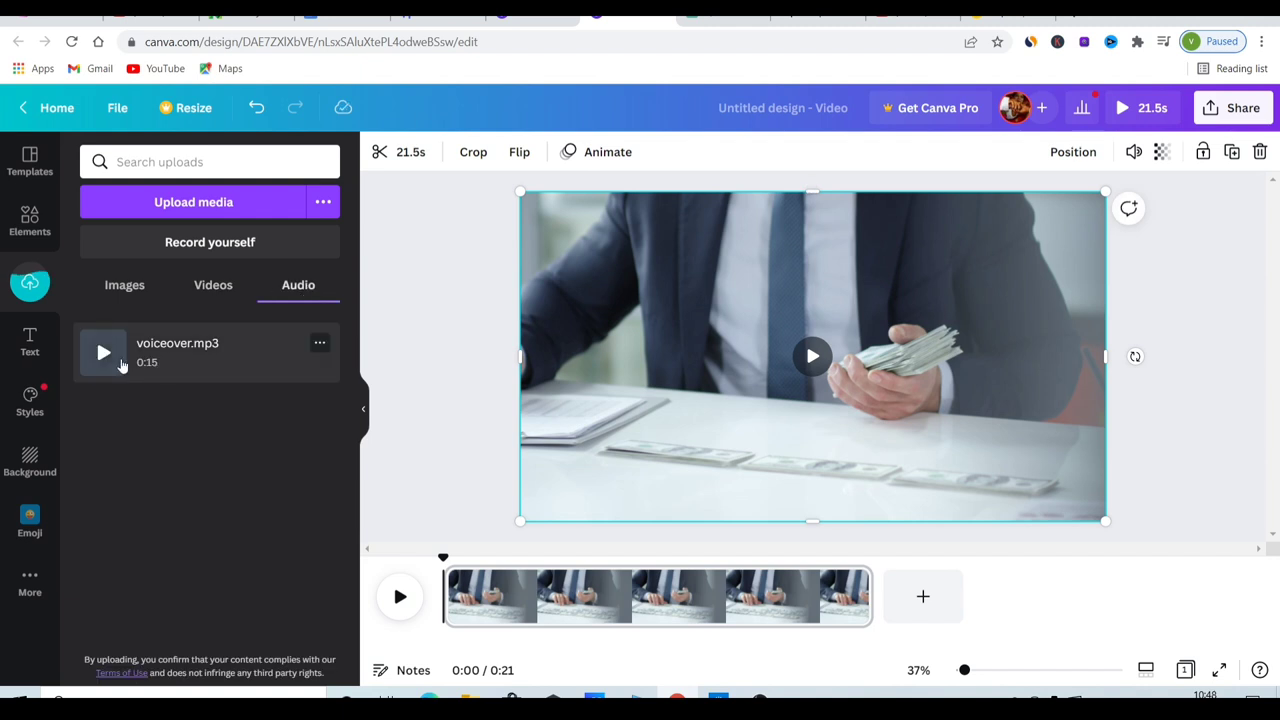
{"action": "left_click_drag", "start_coordinate": [121, 366], "coordinate": [541, 644]}
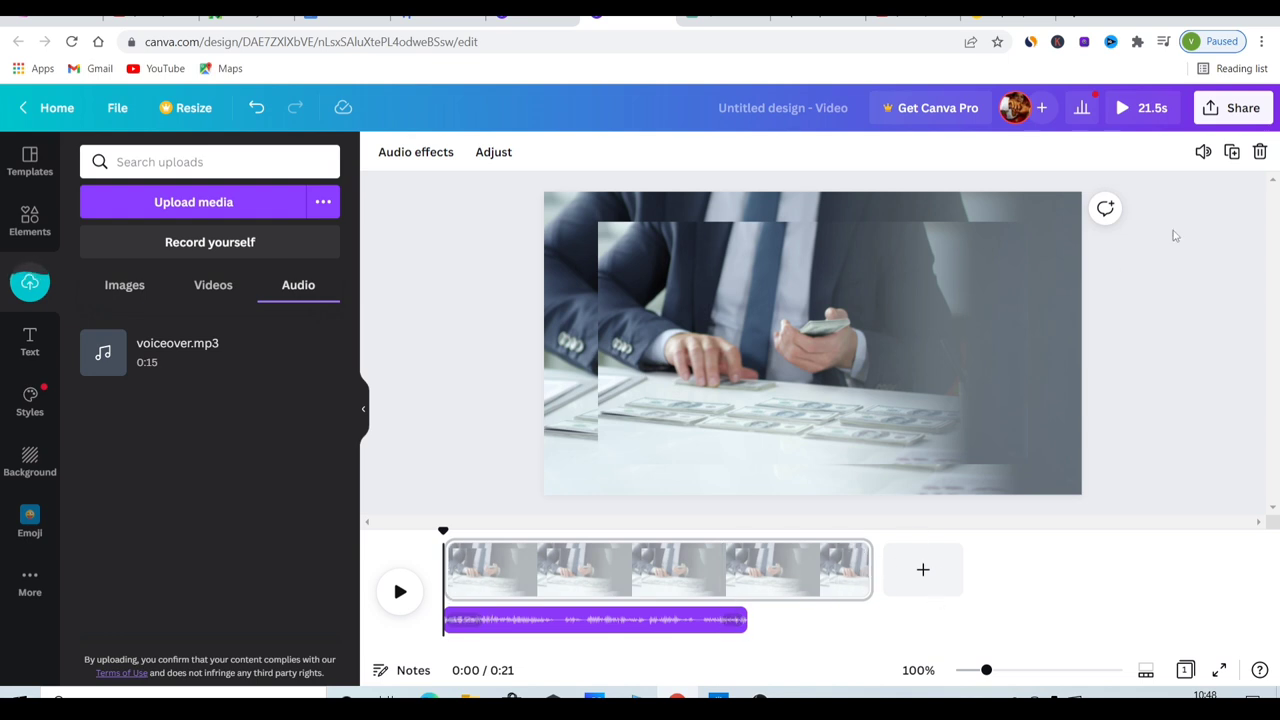
{"action": "left_click", "coordinate": [766, 415]}
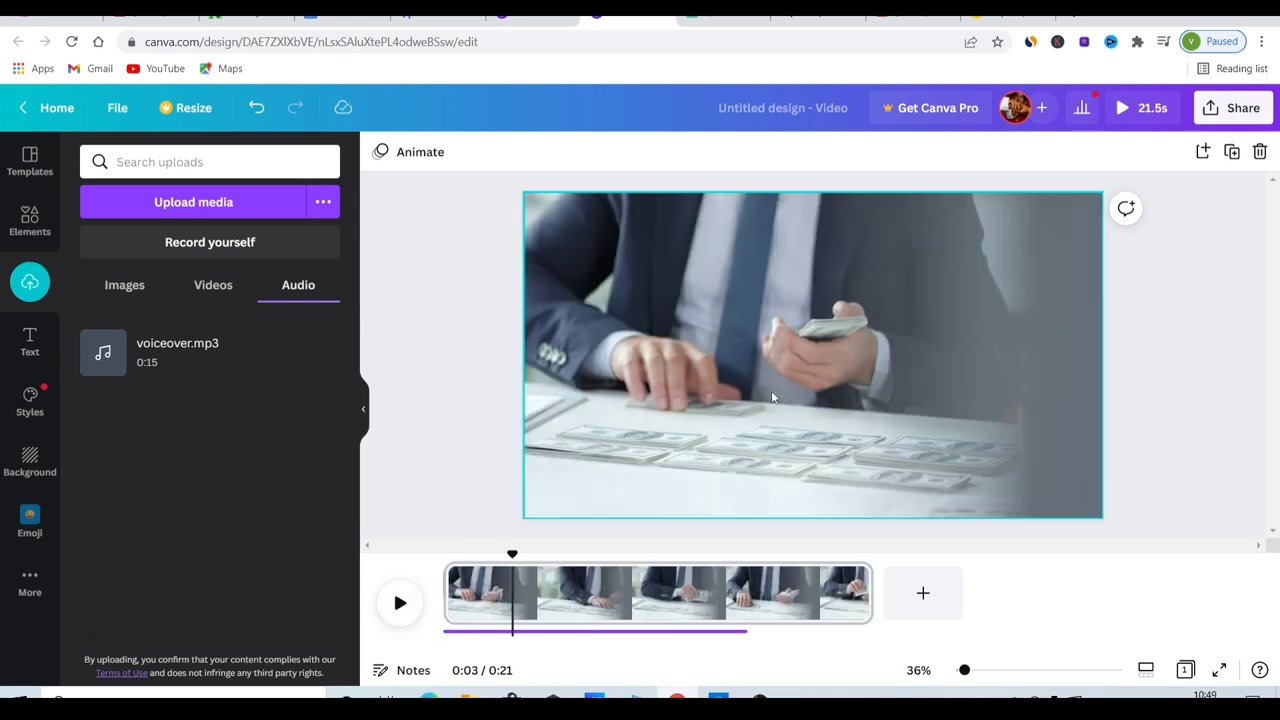
Download the finished design as an MP4 video.
{"action": "left_click", "coordinate": [1232, 107]}
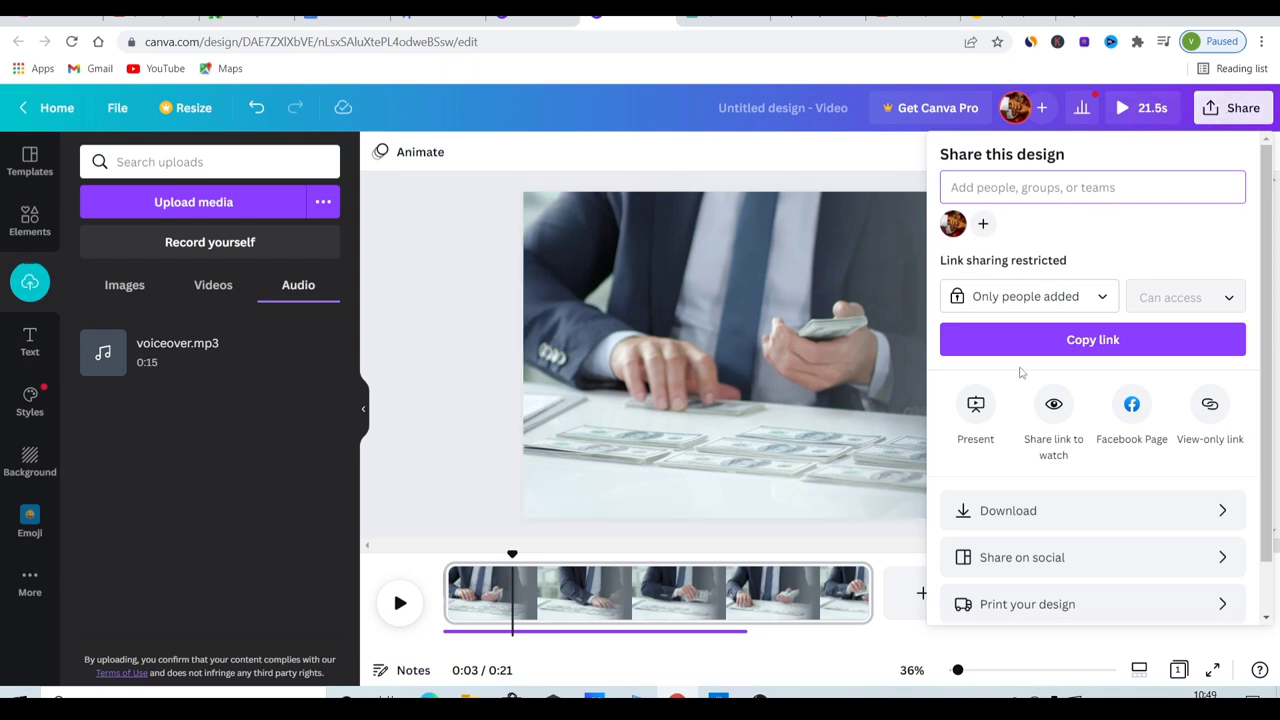
{"action": "left_click", "coordinate": [962, 516]}
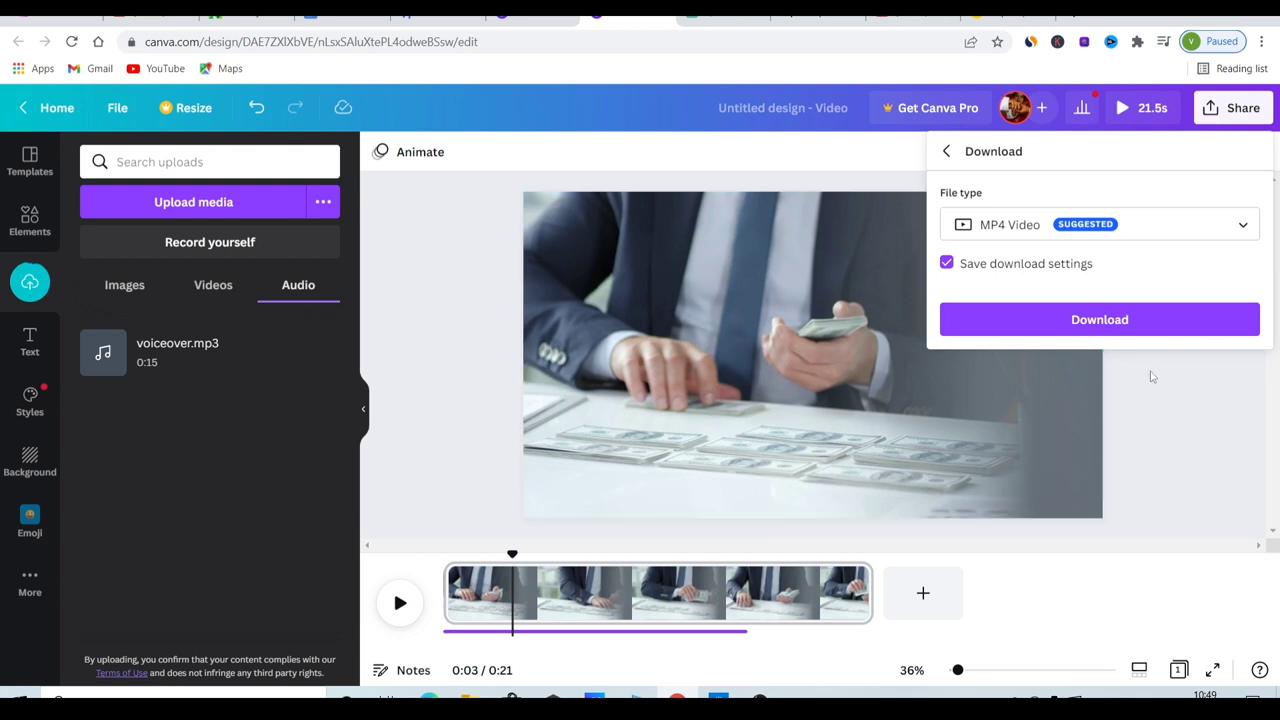
{"action": "left_click", "coordinate": [1137, 325]}
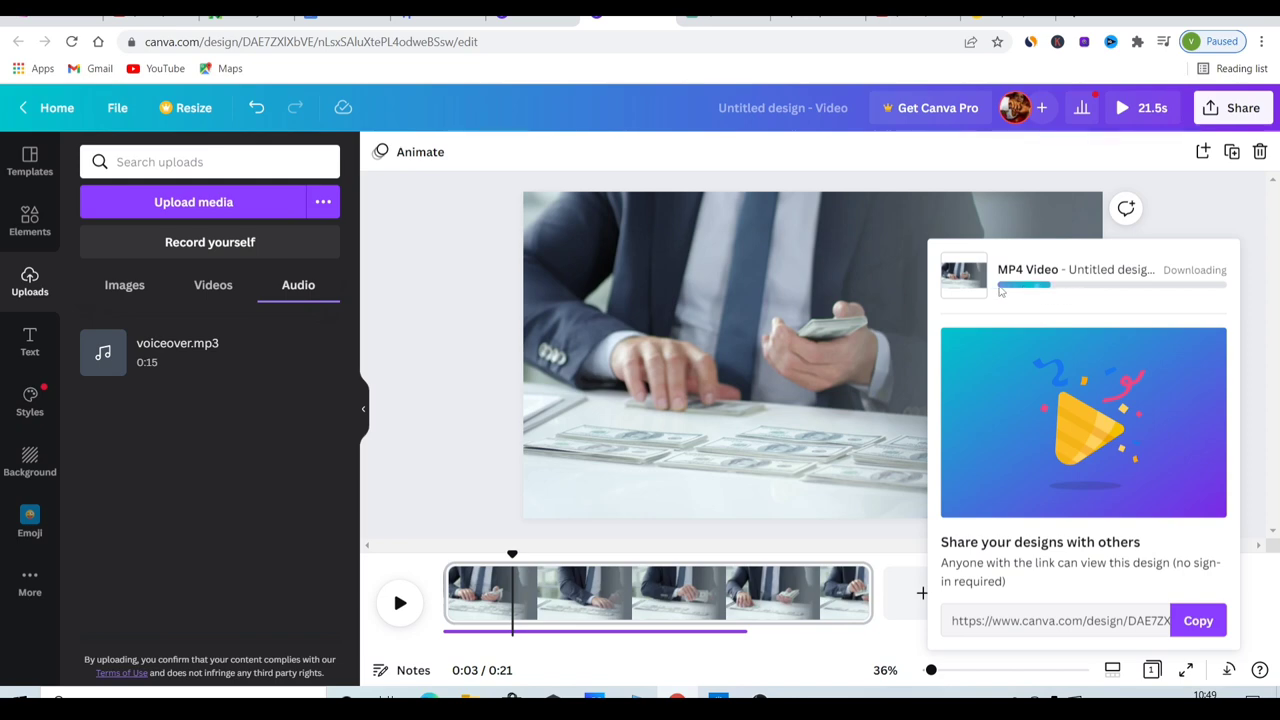
Switch to YouTube and replace the "make money online" search with the suggested search for the creator's YouTube channel.
{"action": "left_click", "coordinate": [888, 20]}
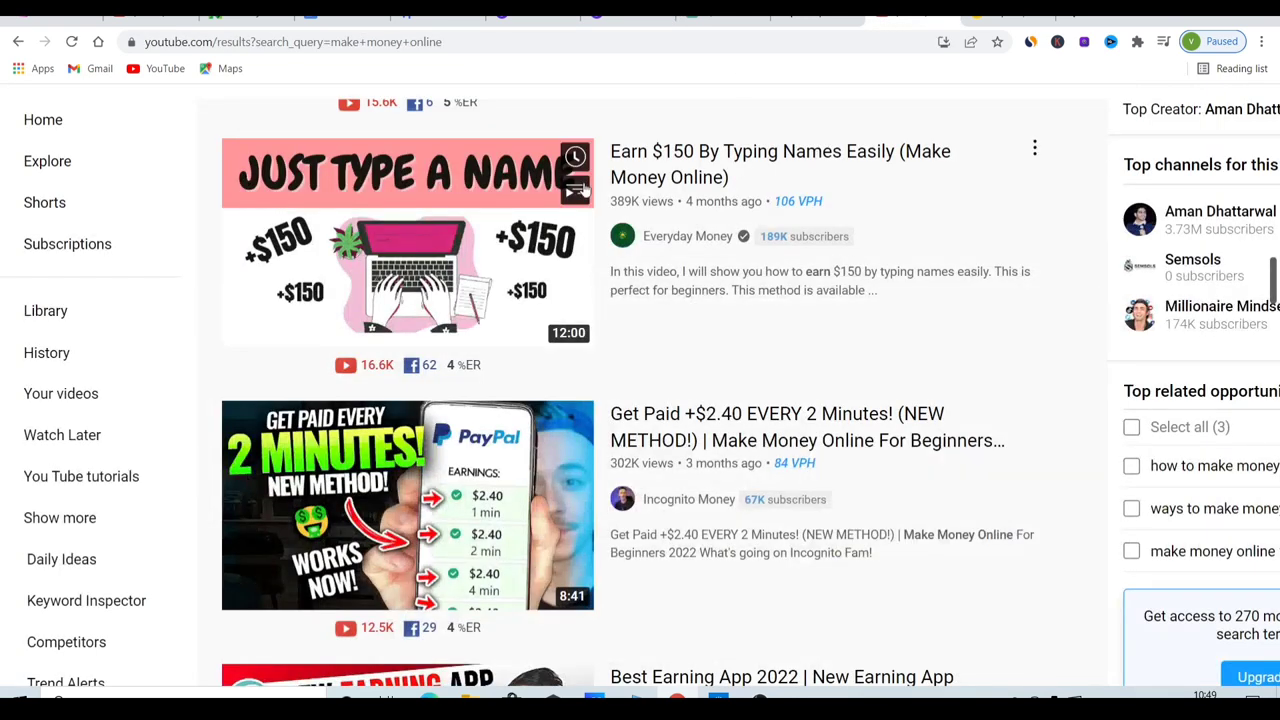
{"action": "mouse_move", "coordinate": [567, 203]}
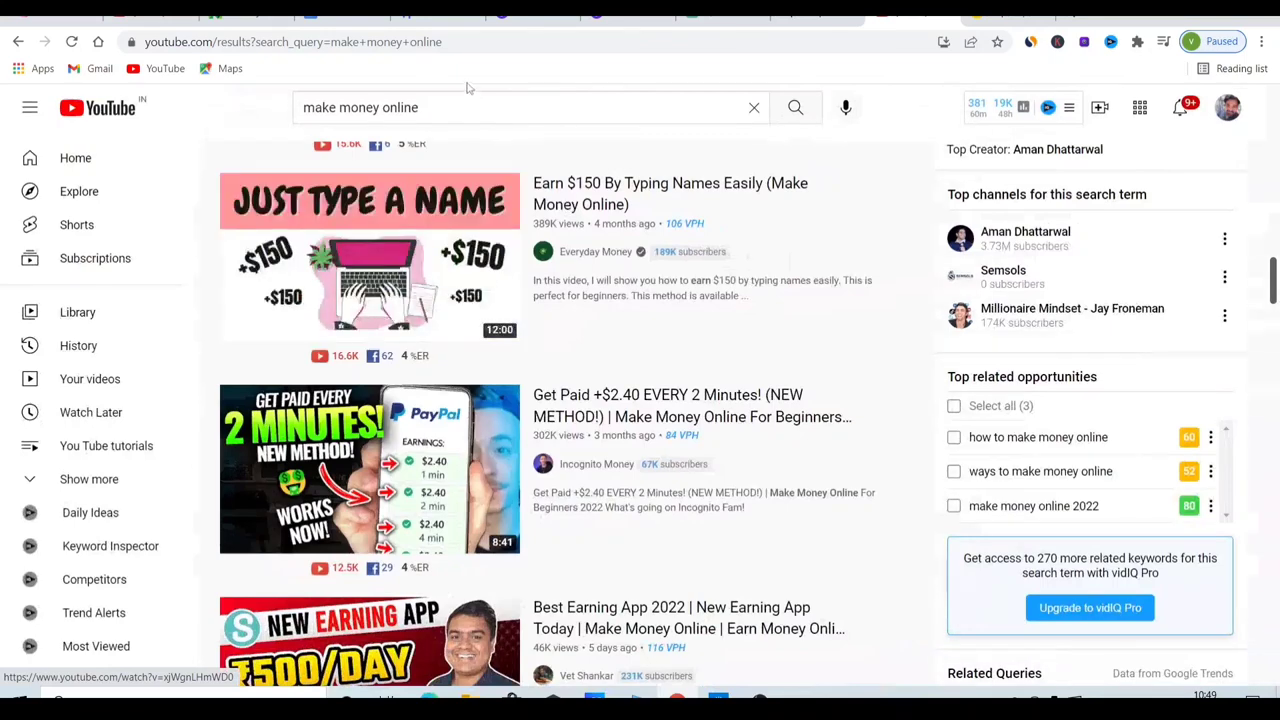
{"action": "left_click", "coordinate": [452, 107]}
{"action": "key", "text": "BackSpace"}
{"action": "key", "text": "BackSpace"}
{"action": "key", "text": "BackSpace"}
{"action": "key", "text": "BackSpace"}
{"action": "key", "text": "BackSpace"}
{"action": "key", "text": "BackSpace"}
{"action": "key", "text": "BackSpace"}
{"action": "key", "text": "BackSpace"}
{"action": "key", "text": "BackSpace"}
{"action": "key", "text": "BackSpace"}
{"action": "key", "text": "BackSpace"}
{"action": "key", "text": "BackSpace"}
{"action": "key", "text": "BackSpace"}
{"action": "key", "text": "BackSpace"}
{"action": "key", "text": "BackSpace"}
{"action": "key", "text": "BackSpace"}
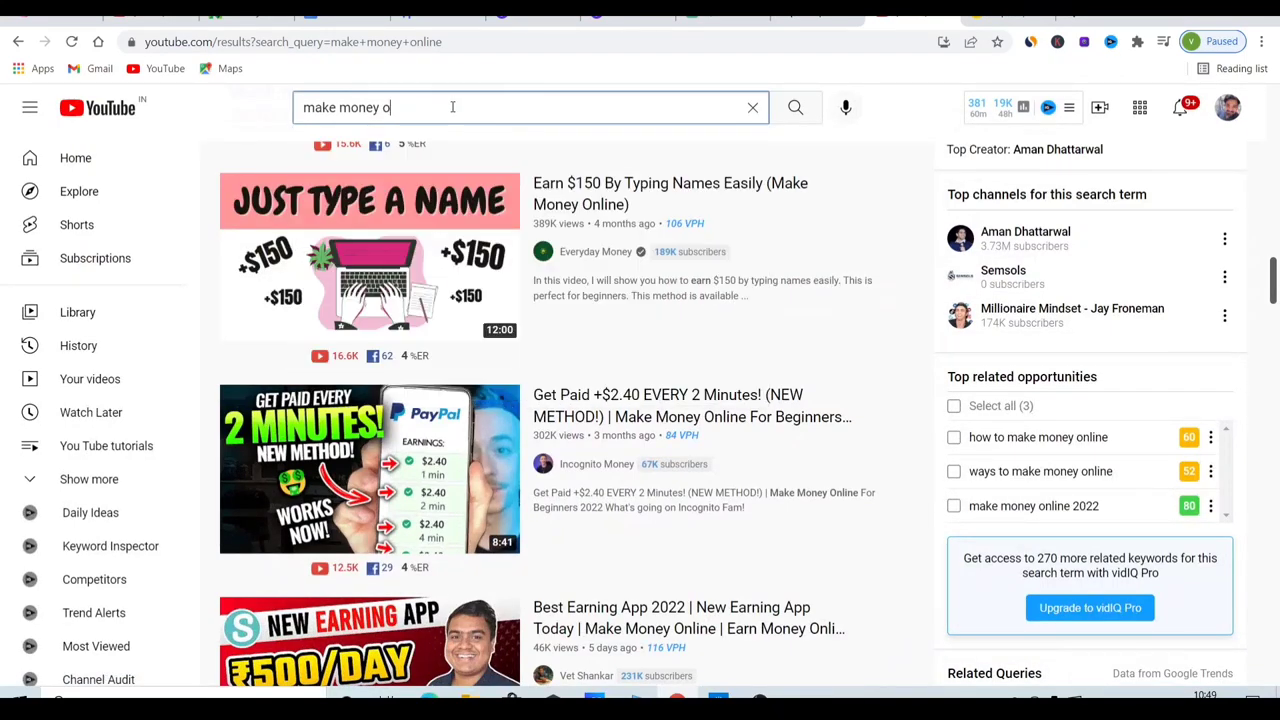
{"action": "type", "text": "vikas"}
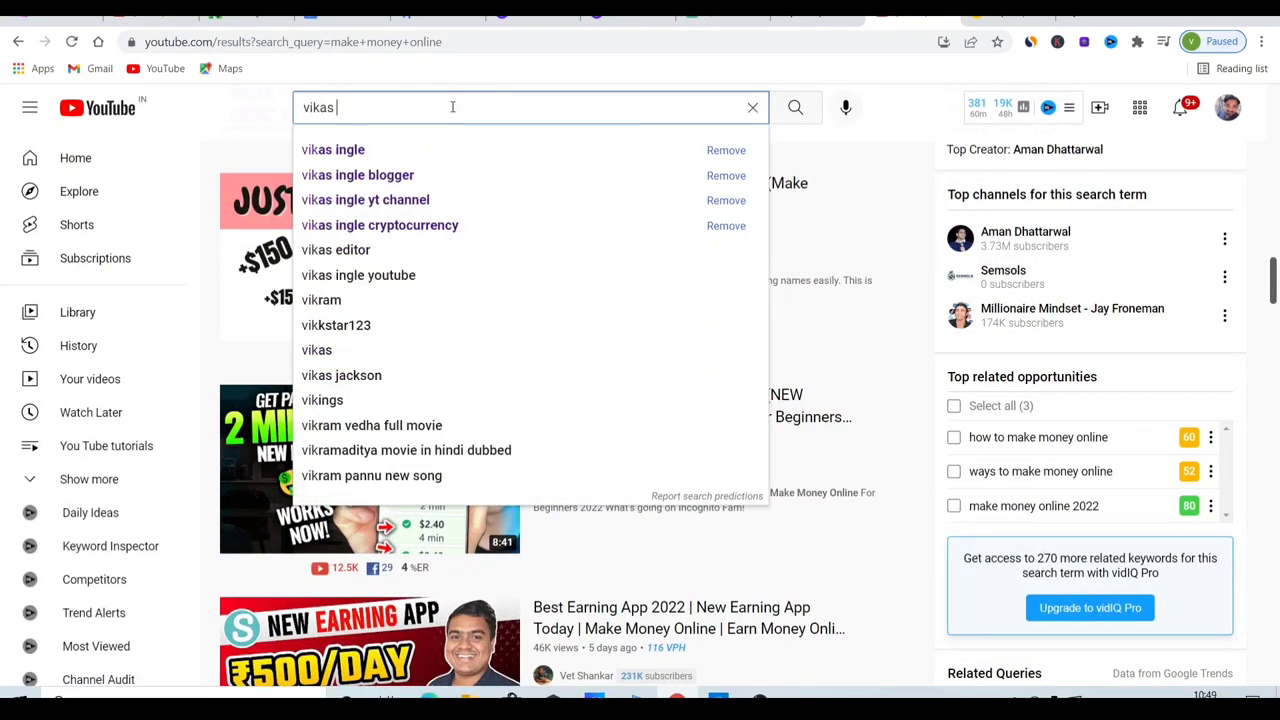
{"action": "left_click", "coordinate": [403, 200]}
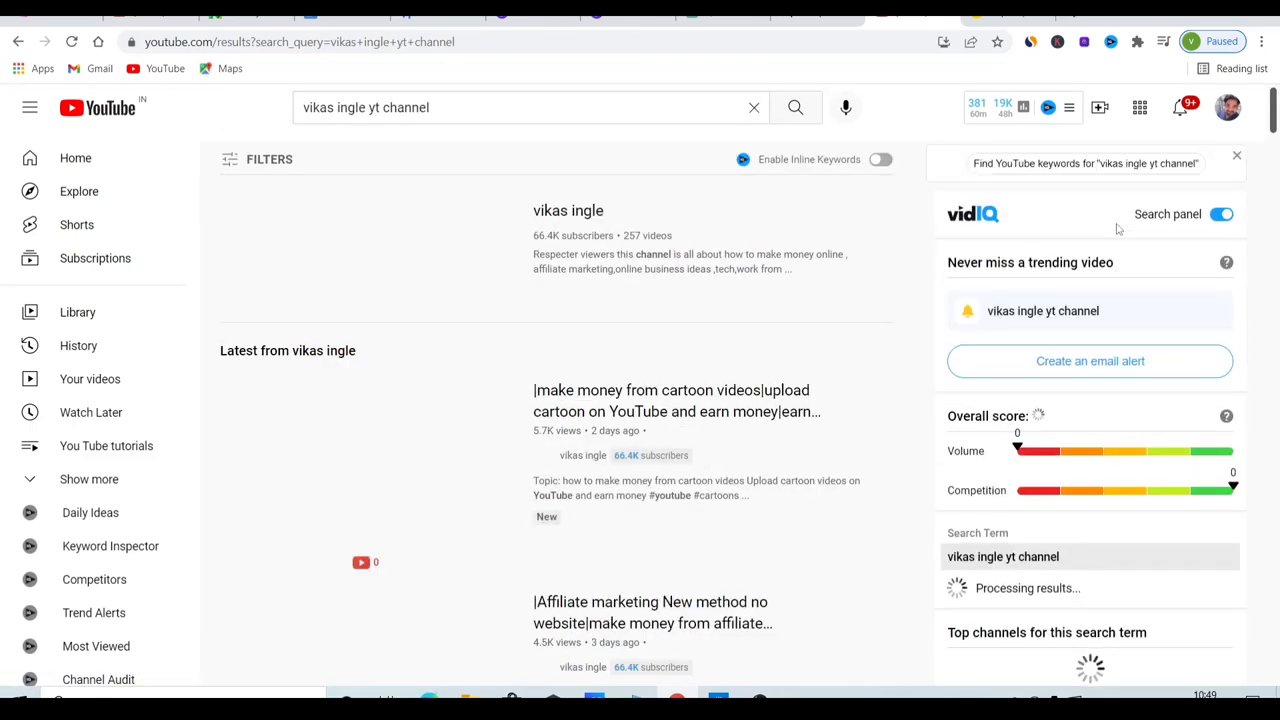
Look through the channel search results, open the creator's channel page and show its playlists.
{"action": "scroll", "coordinate": [822, 236], "scroll_direction": "down", "scroll_amount": 4}
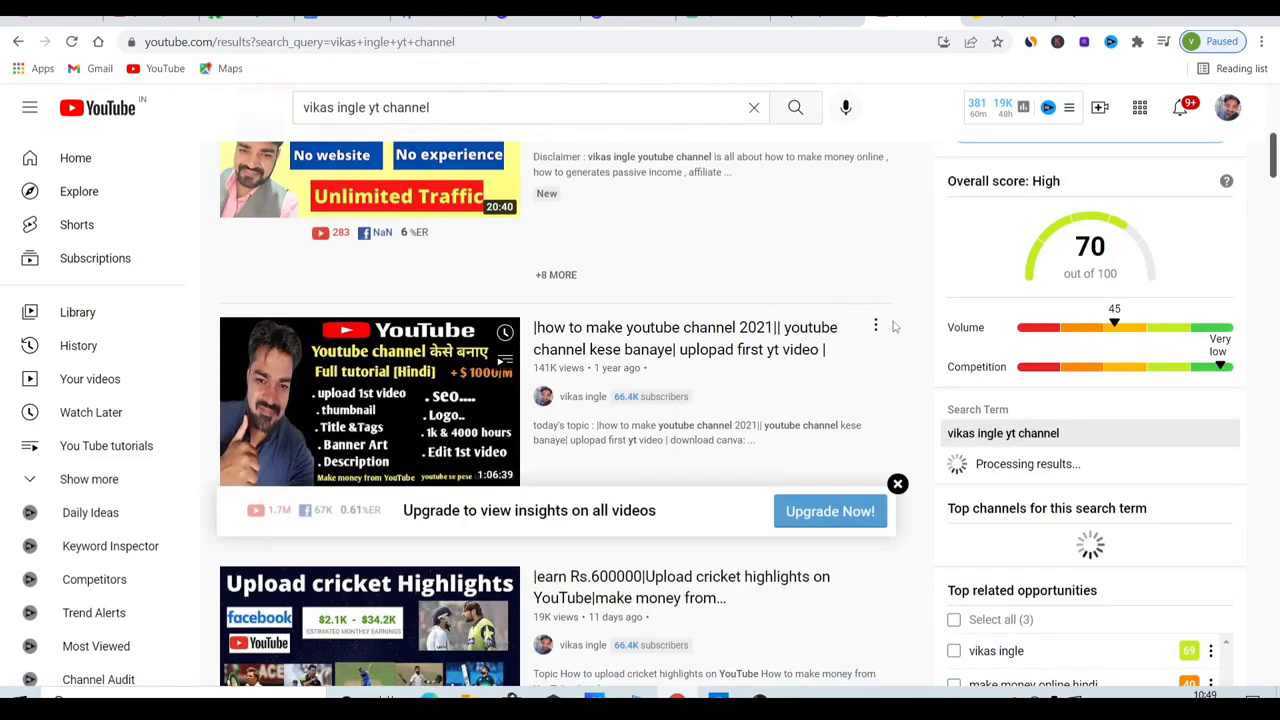
{"action": "mouse_move", "coordinate": [820, 402]}
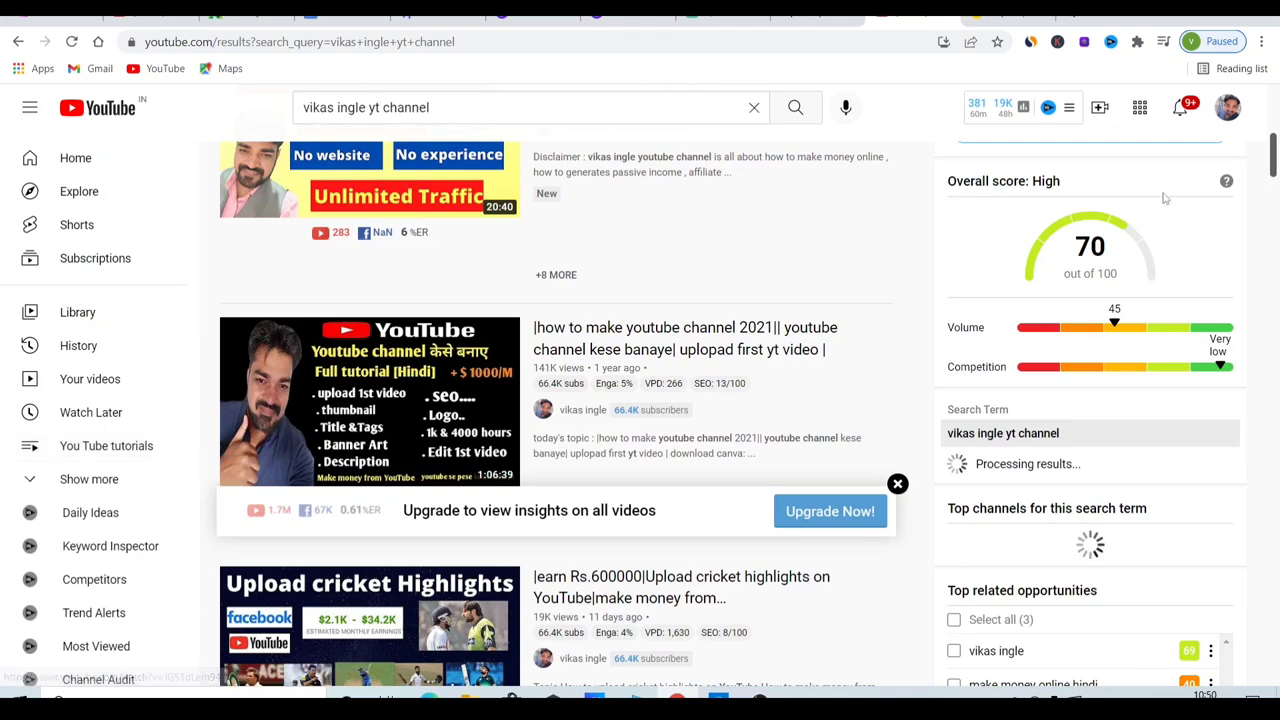
{"action": "left_click_drag", "start_coordinate": [1275, 165], "coordinate": [1275, 118]}
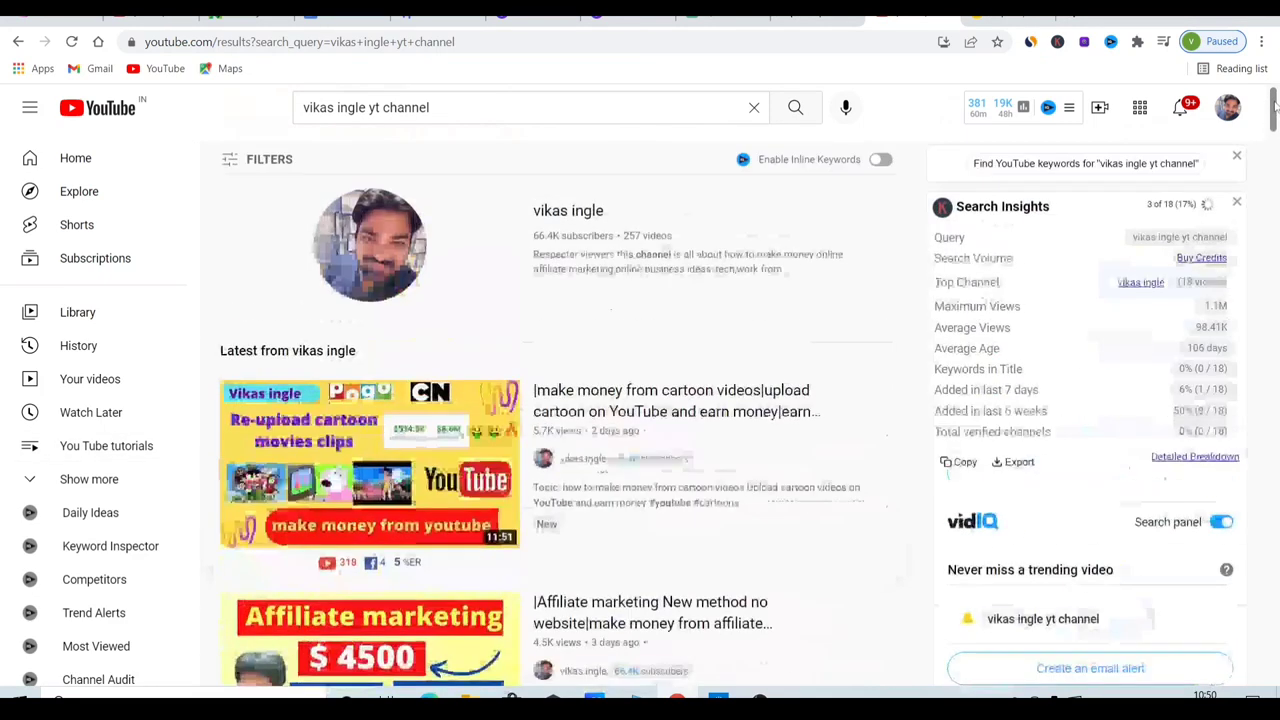
{"action": "left_click", "coordinate": [584, 213]}
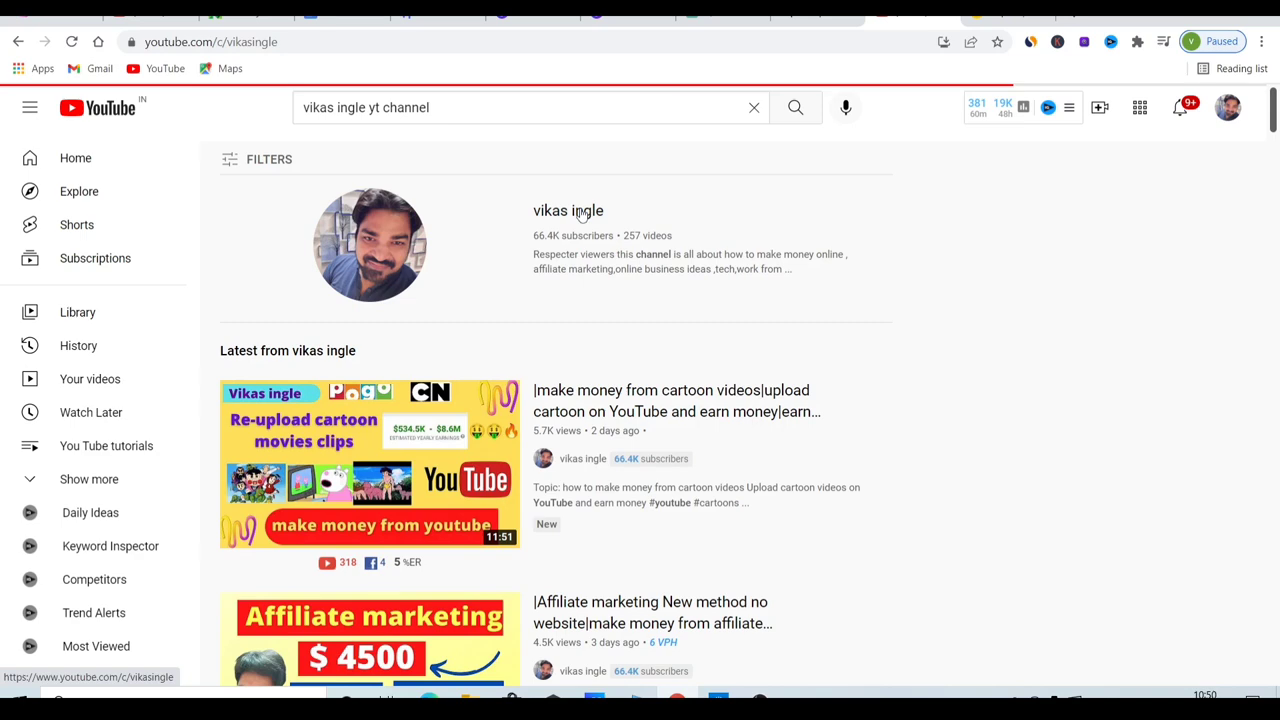
{"action": "left_click", "coordinate": [540, 414]}
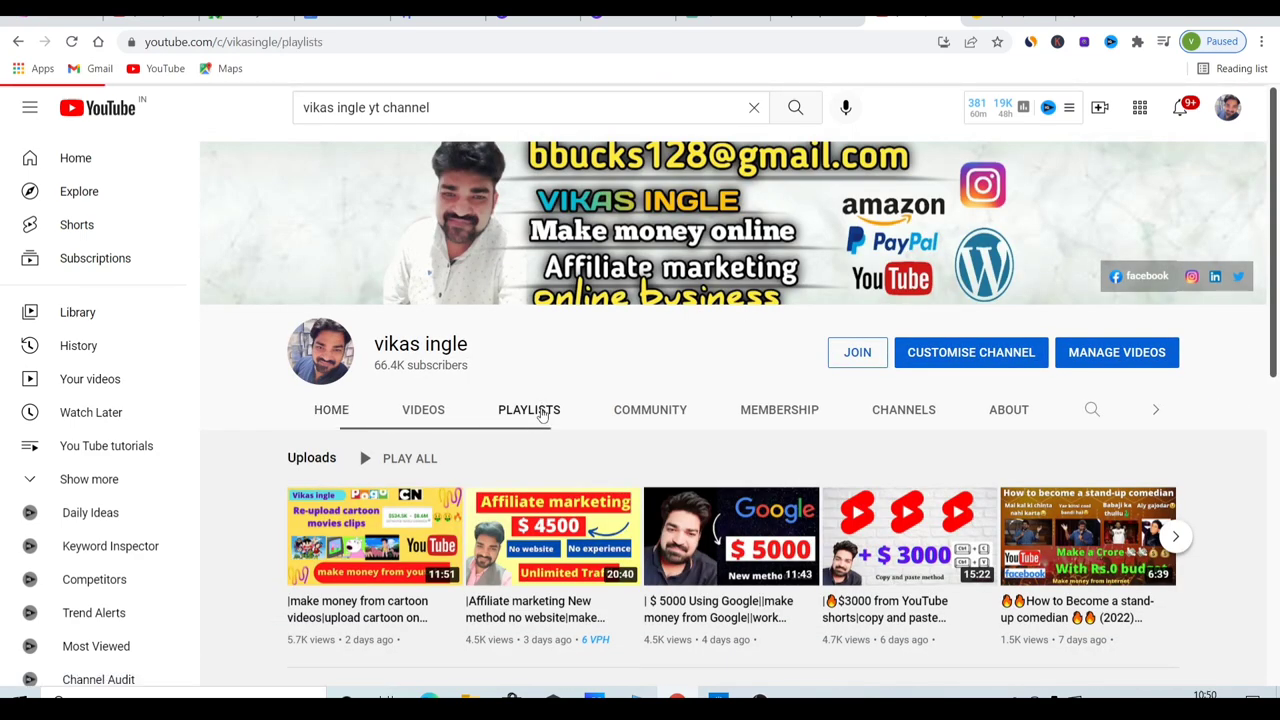